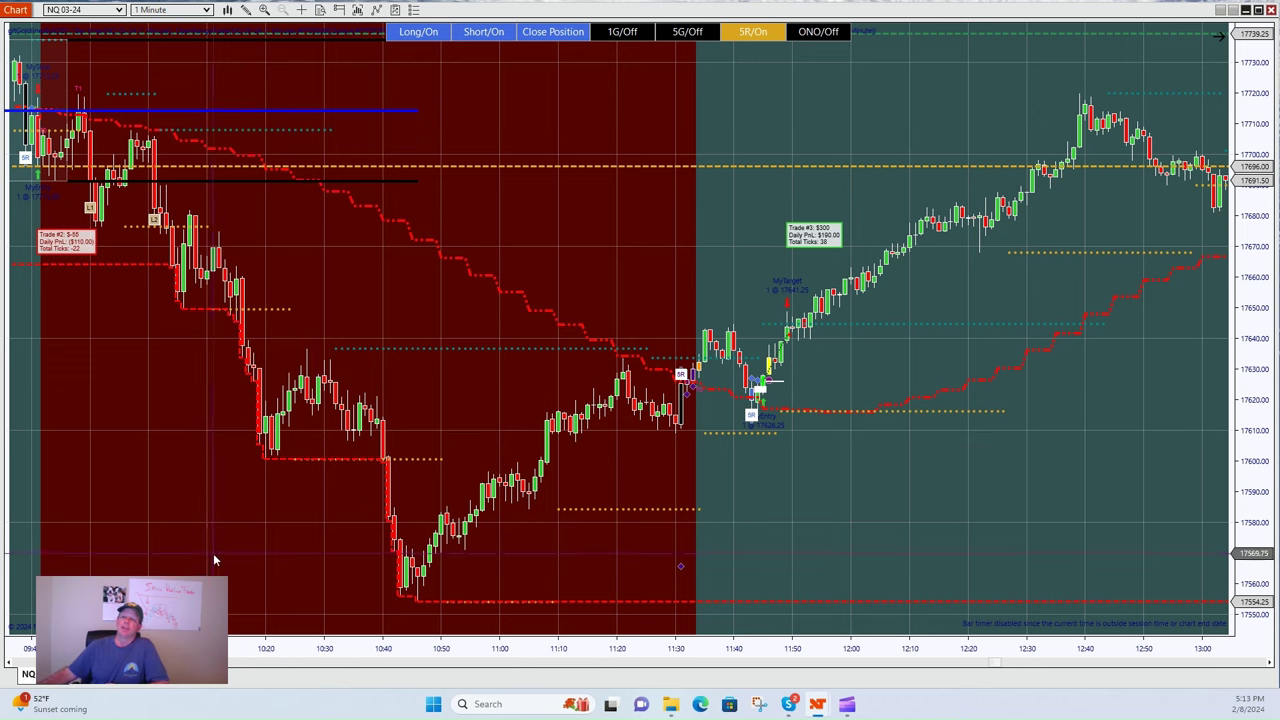
- Examine the one-minute NQ chart around the Trade #3 entry, from the morning decline through the reversal after 11:30
scroll(506, 249, "down", 5)
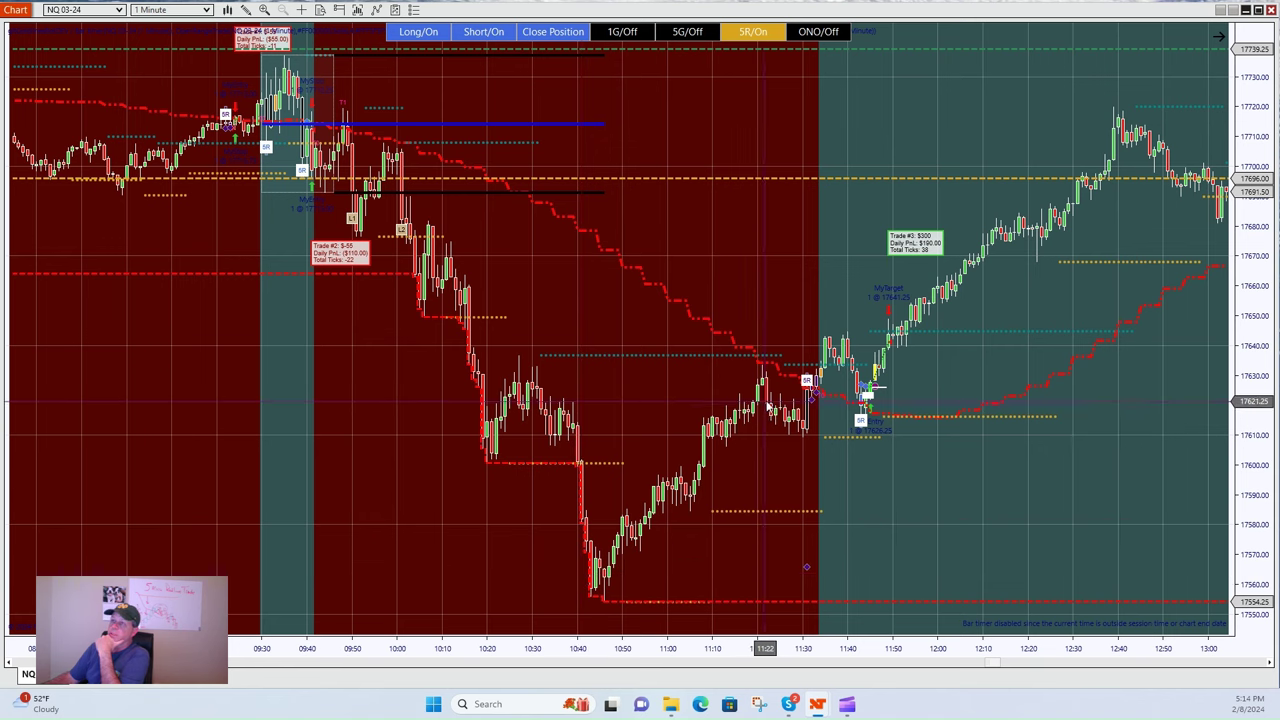
scroll(403, 600, "up", 4)
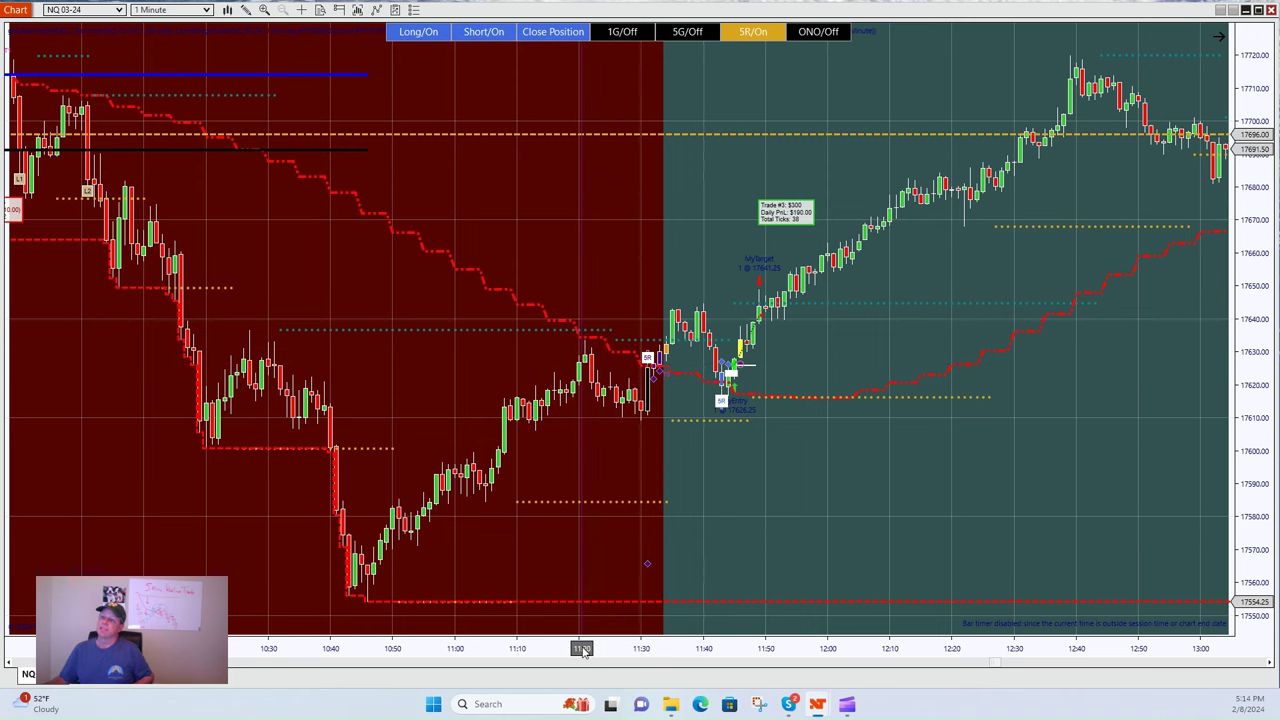
left_click_drag(583, 650, 500, 650)
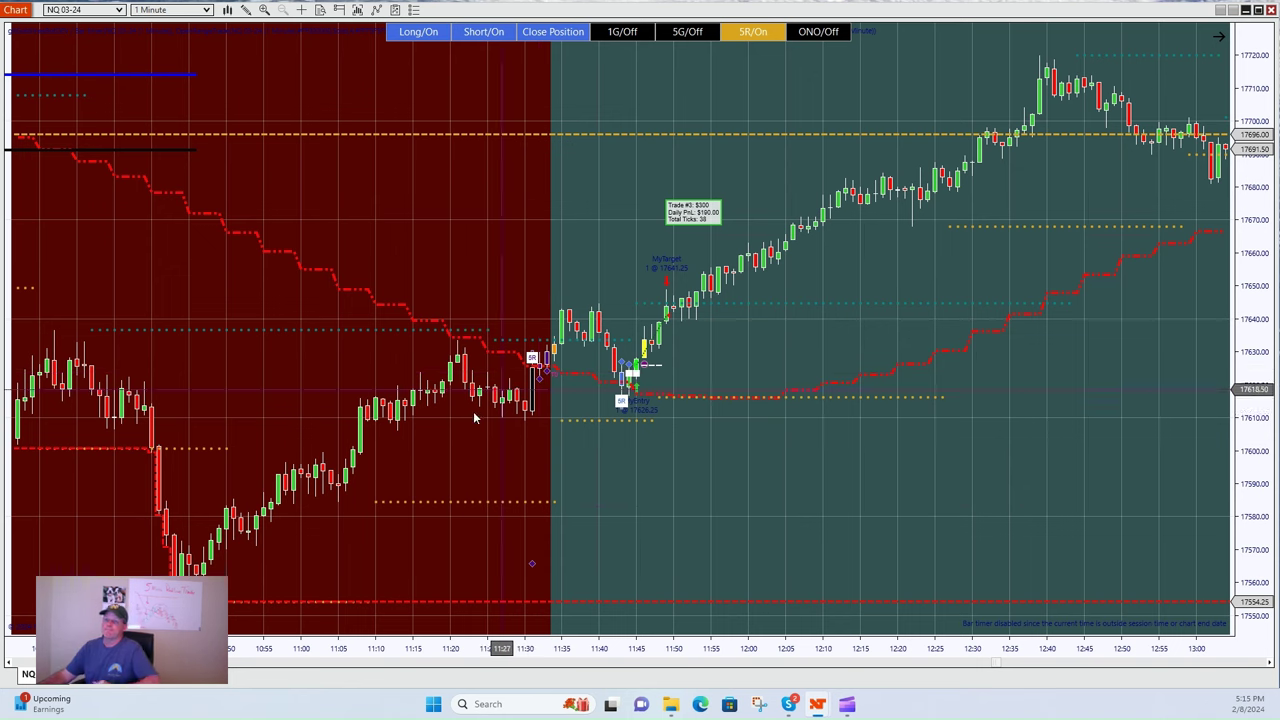
left_click_drag(230, 648, 266, 648)
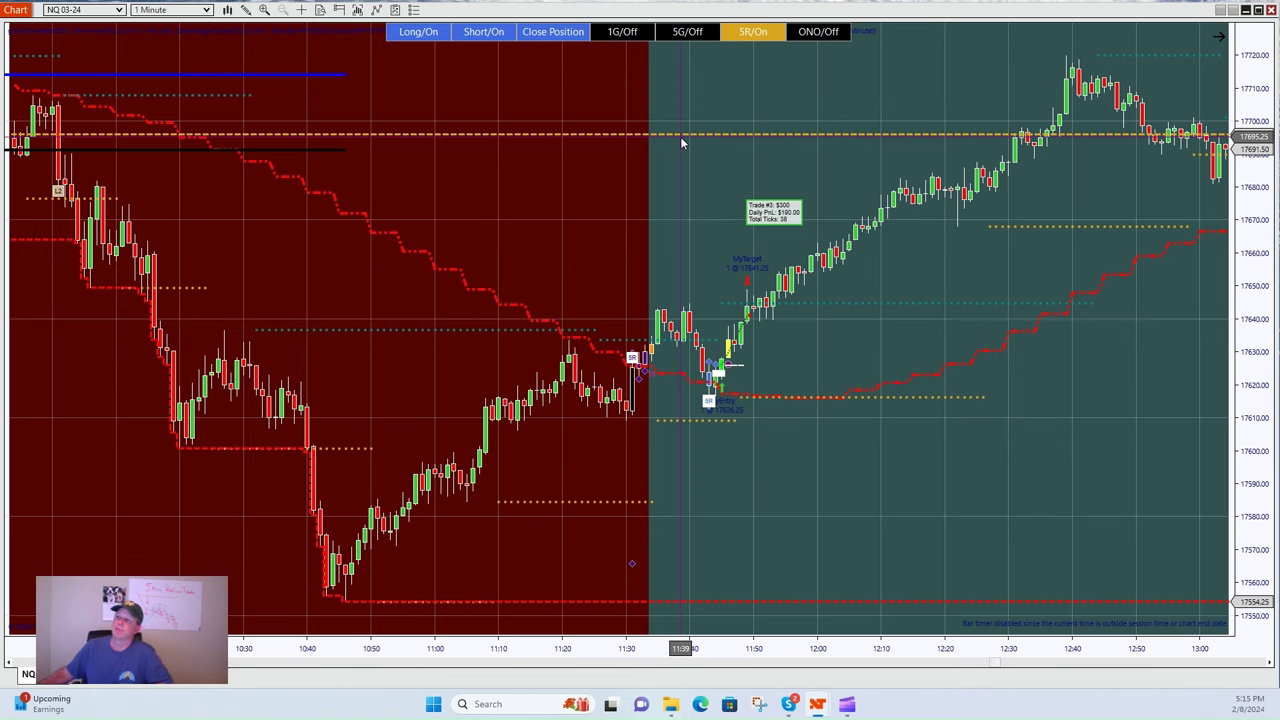
left_click_drag(625, 650, 571, 563)
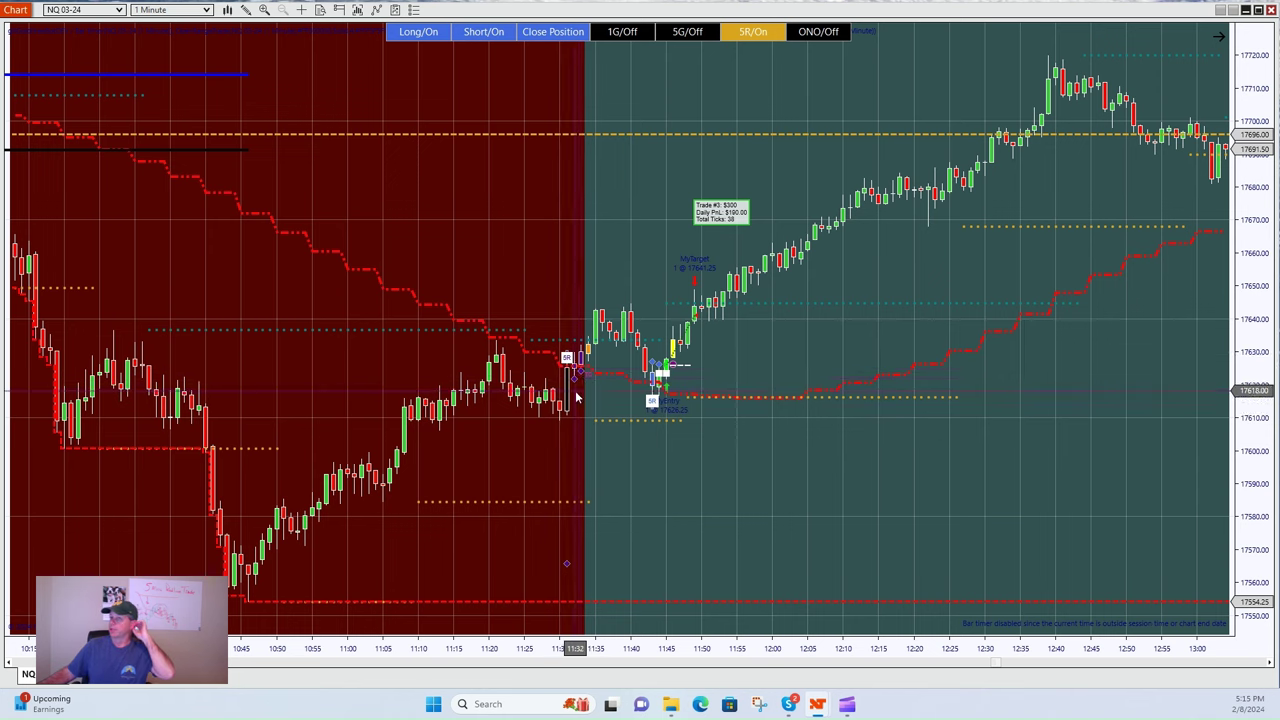
left_click_drag(566, 648, 466, 529)
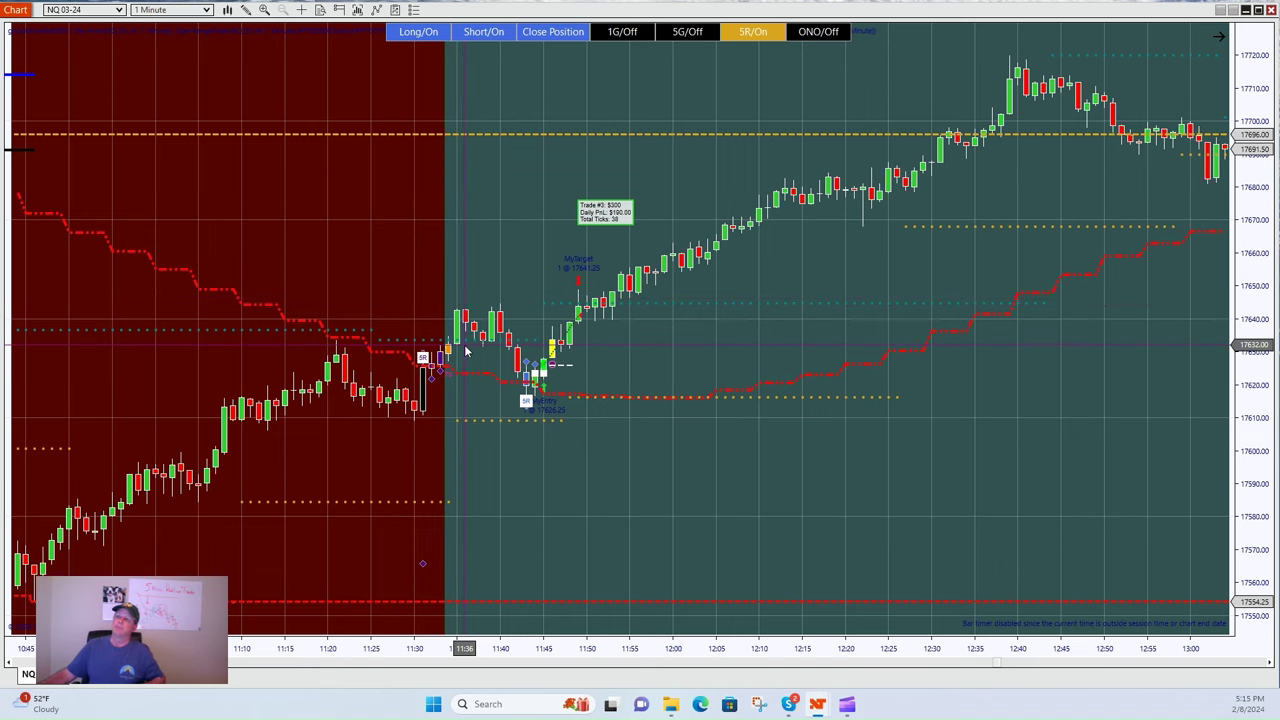
scroll(440, 610, "down", 5)
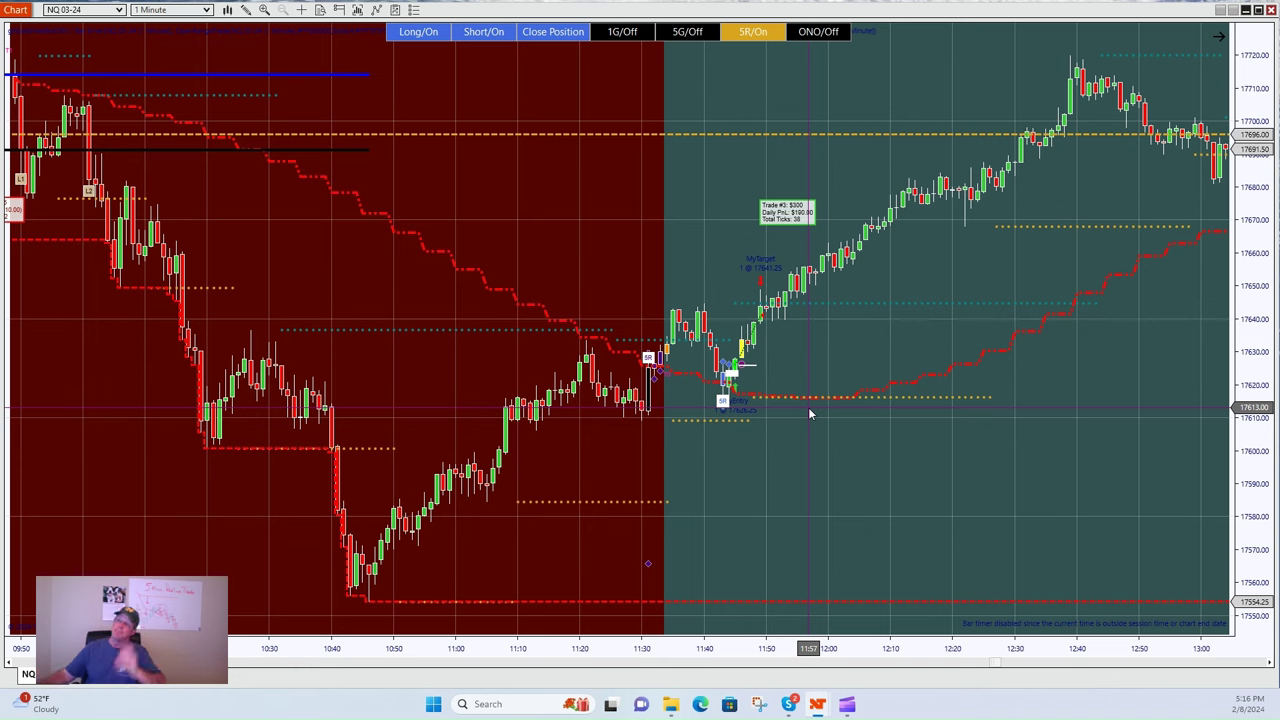
left_click_drag(708, 648, 576, 648)
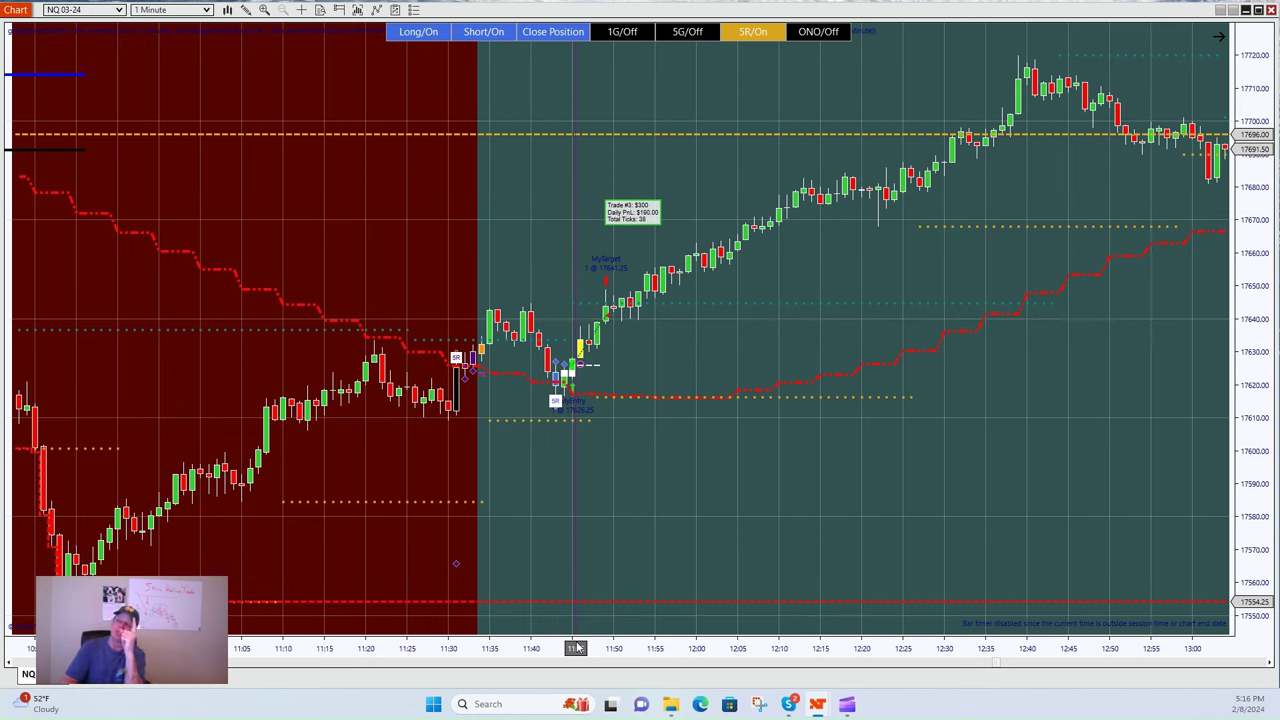
- Draw an arrow line from the 17696.00 level down to the 5R entry bar near 11:43, and another up to the swing high just after 11:35
left_click(247, 10)
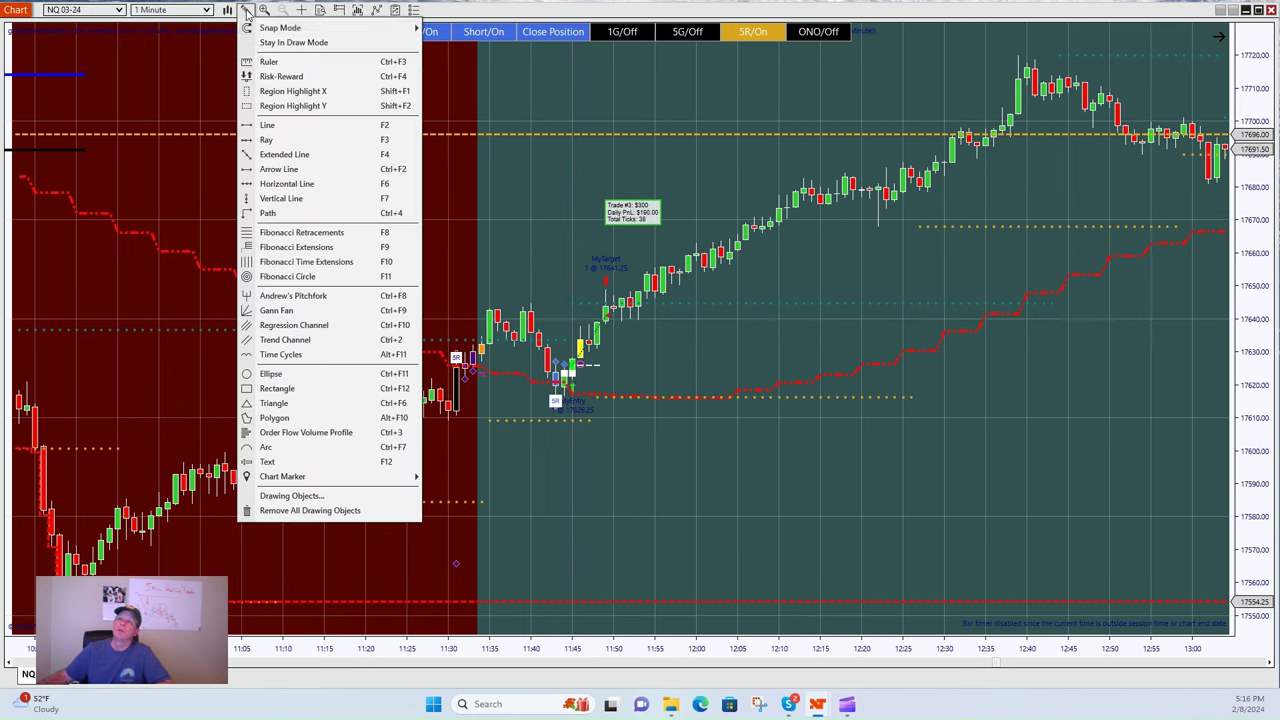
left_click(277, 171)
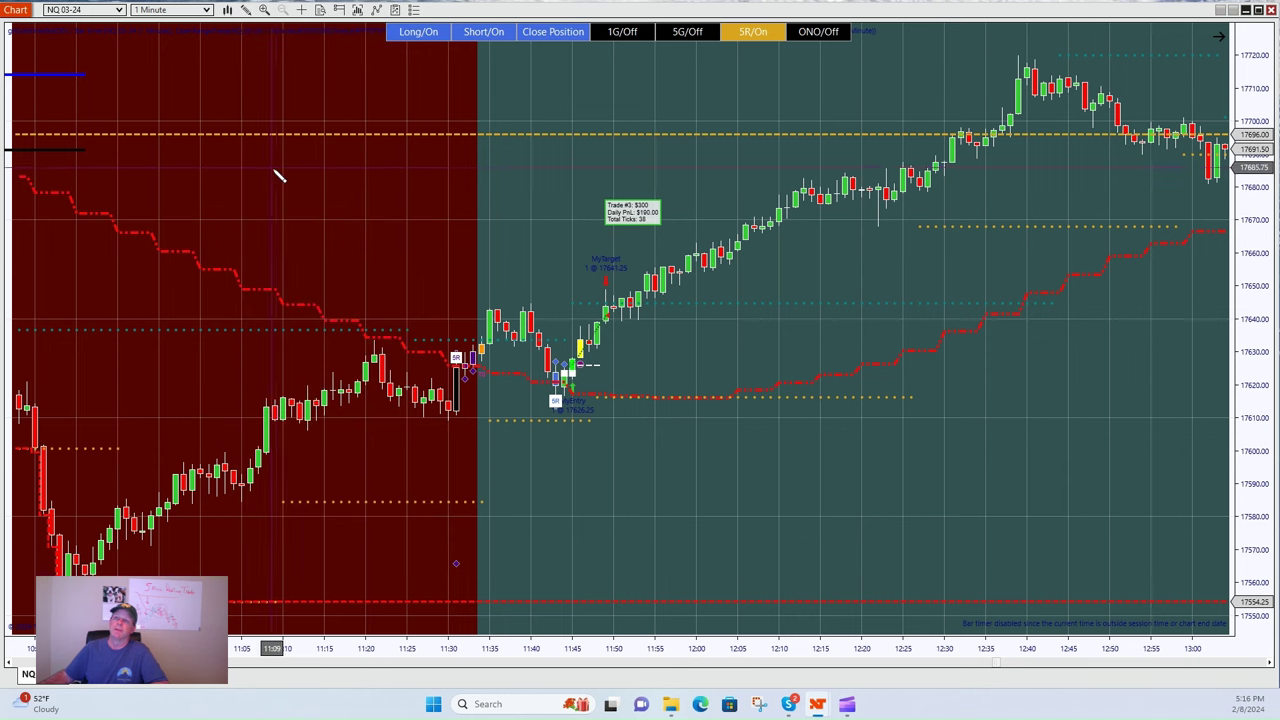
left_click(555, 135)
left_click(555, 345)
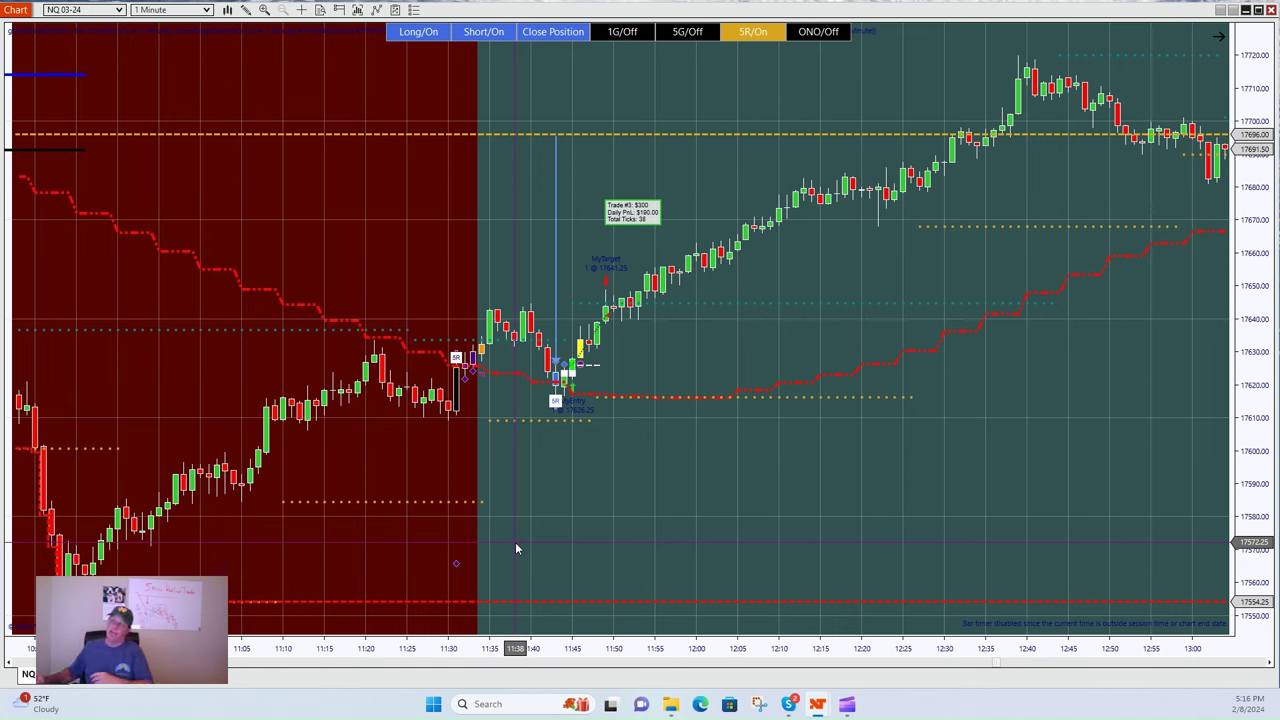
left_click(247, 12)
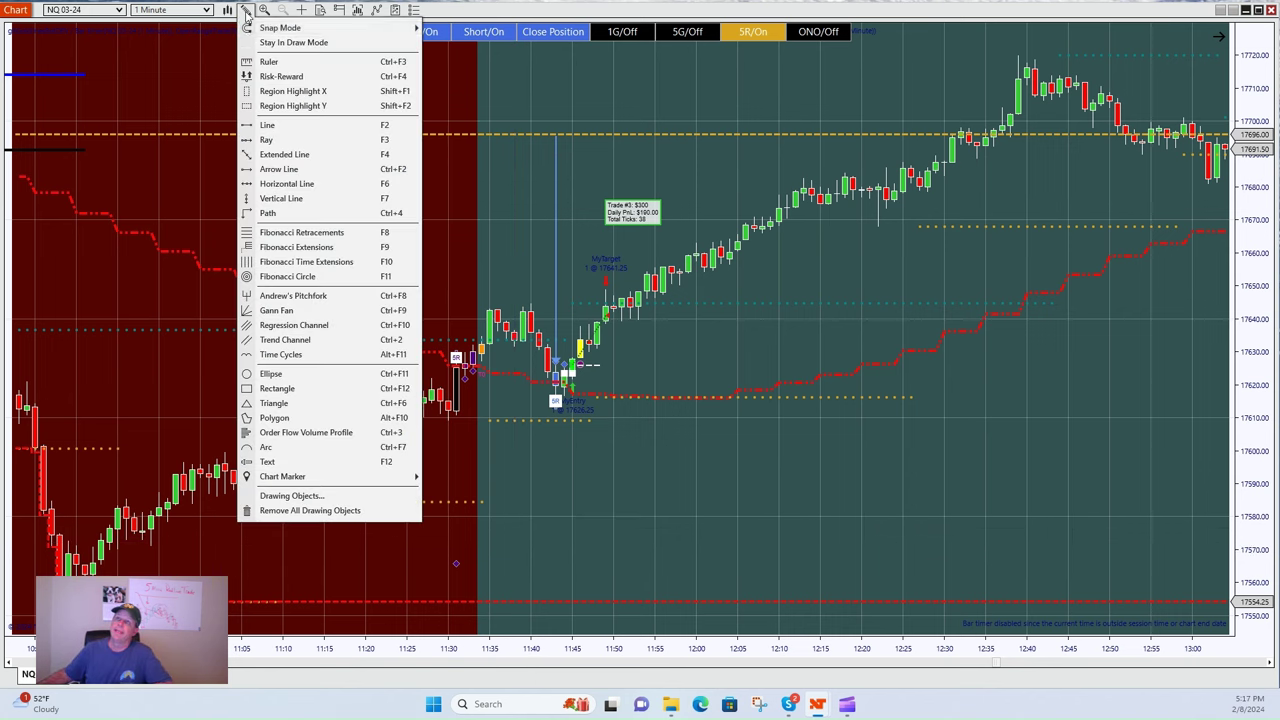
left_click(266, 184)
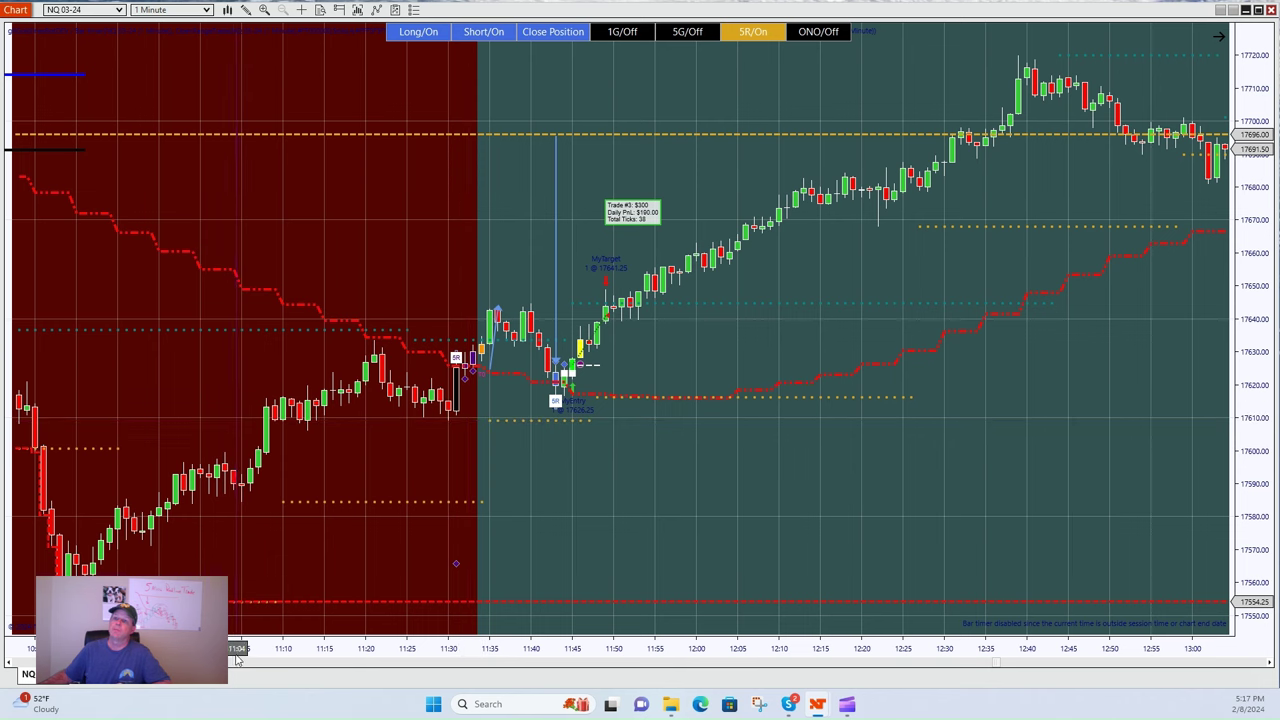
- Review the price action from before the Trade #3 entry through Trade #4 and the afternoon bars up to about 14:20
left_click_drag(237, 655, 289, 655)
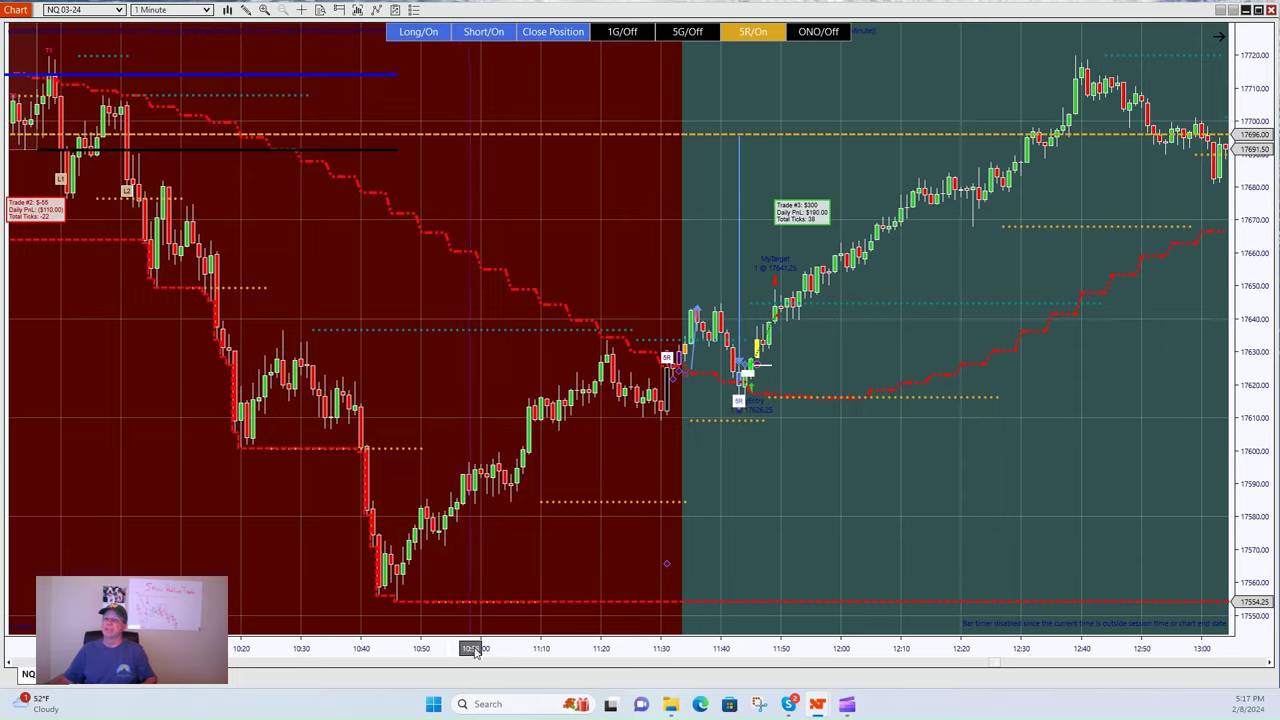
left_click_drag(470, 648, 552, 650)
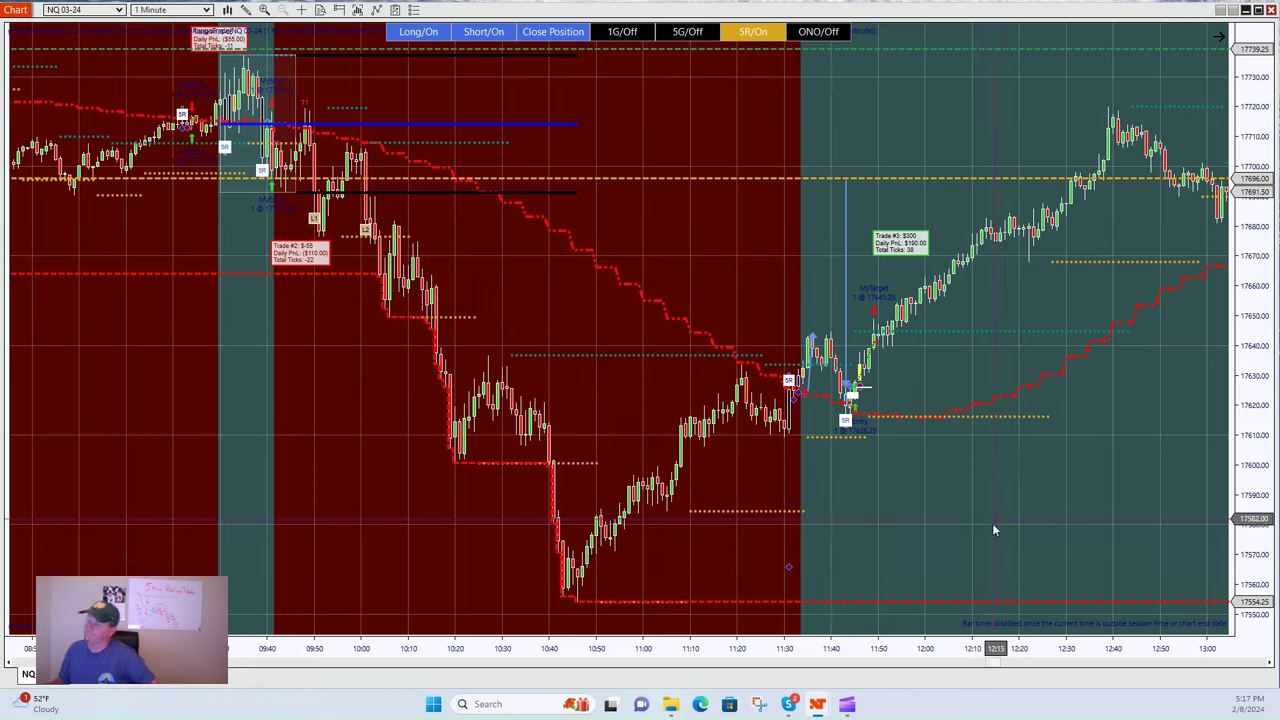
left_click_drag(884, 650, 568, 640)
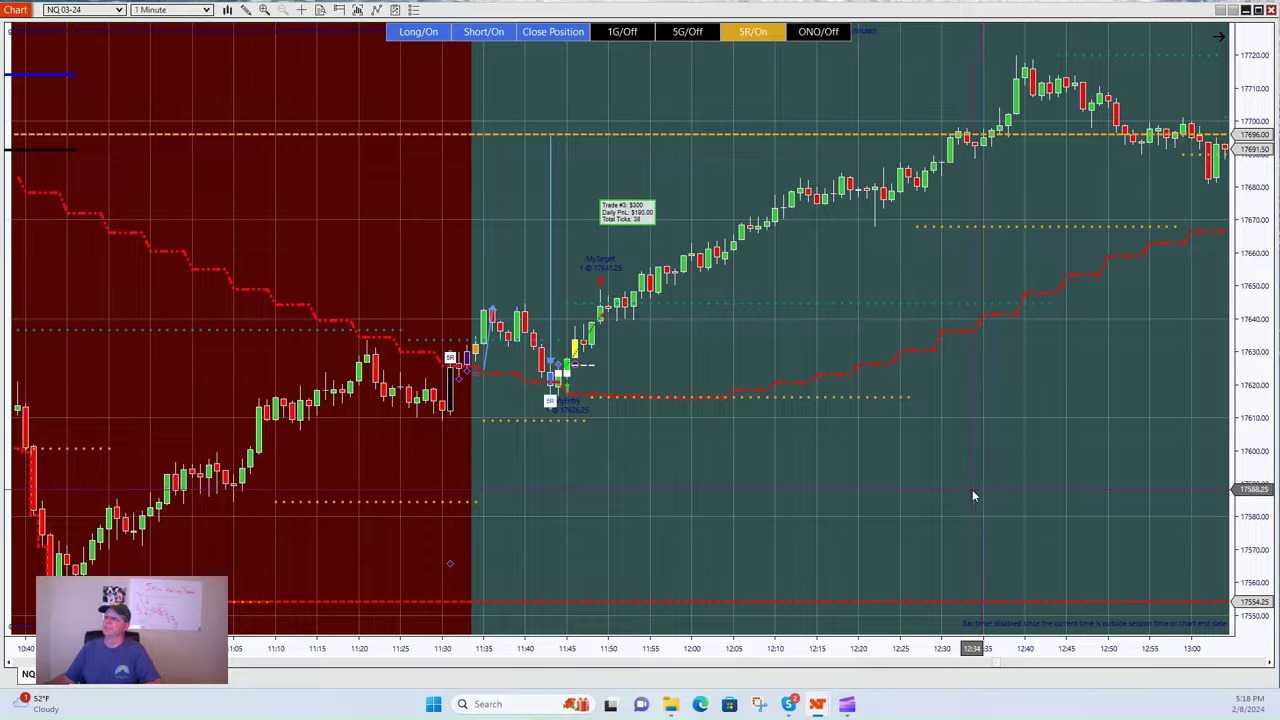
left_click_drag(972, 489, 668, 484)
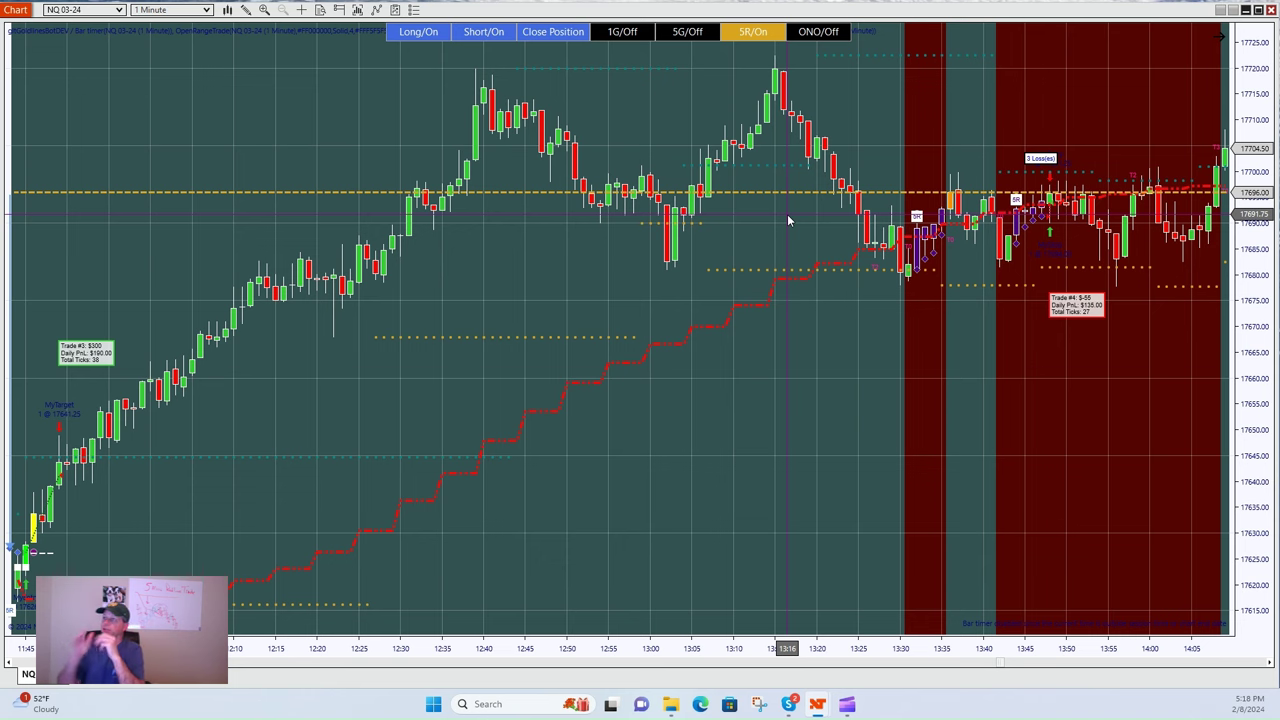
left_click_drag(978, 422, 846, 423)
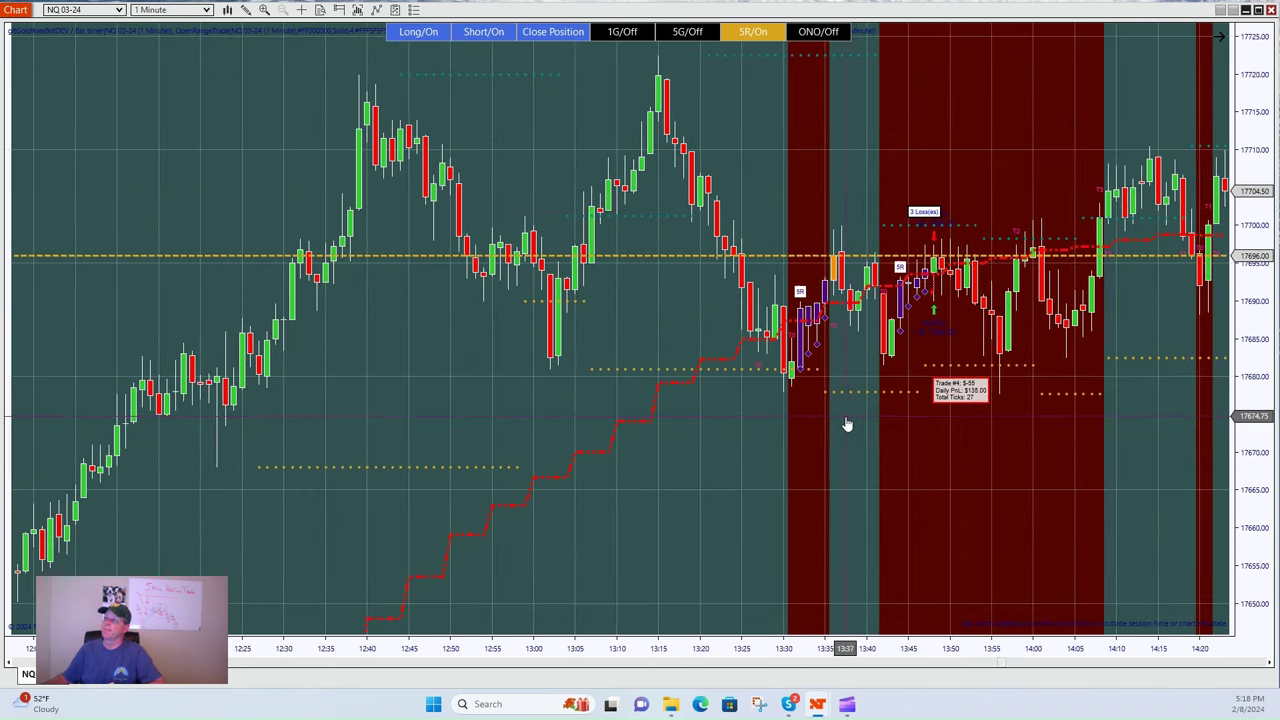
- Return the chart to the latest bar and review that session's trades back to its 09:30 opening range
left_click(1215, 48)
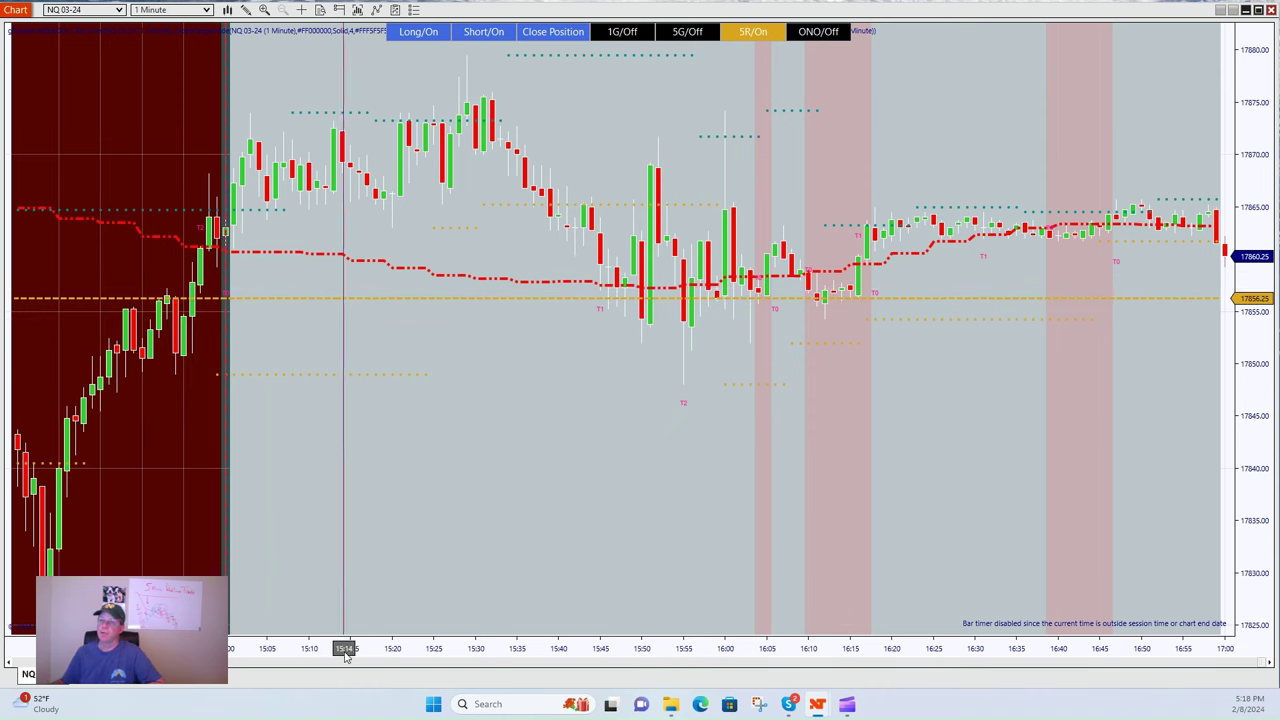
left_click_drag(345, 650, 530, 650)
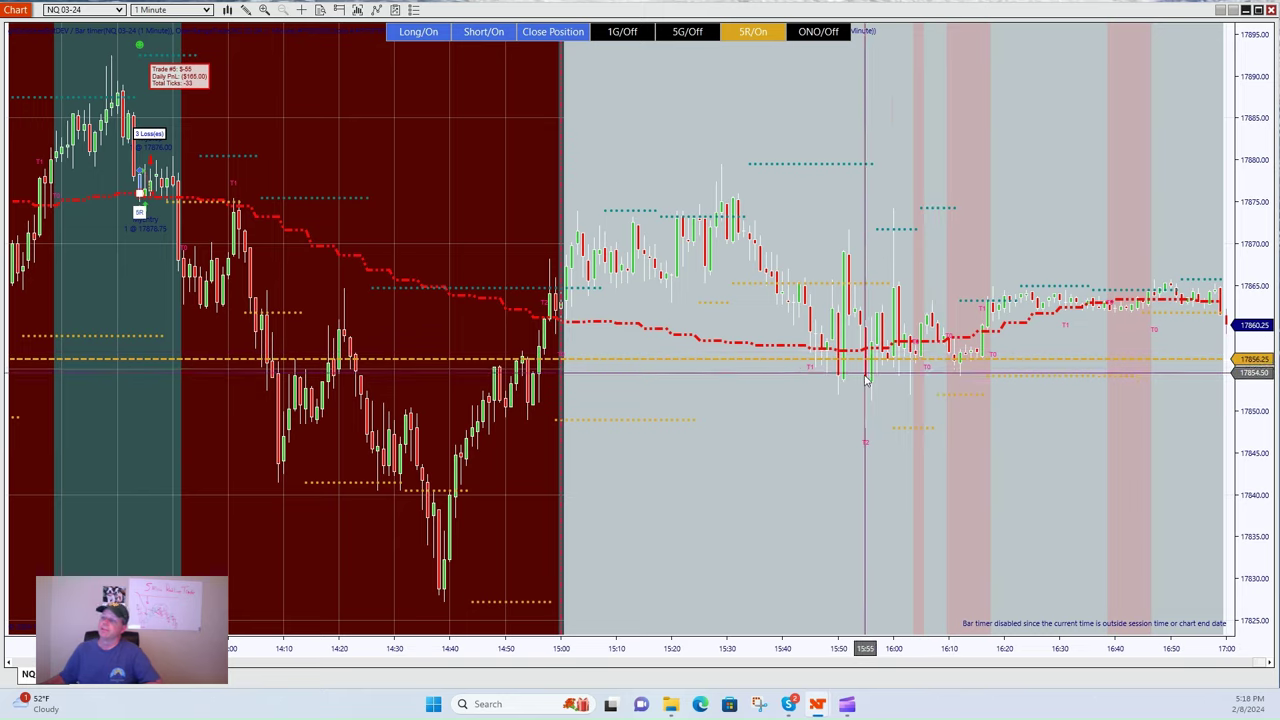
left_click_drag(228, 508, 1048, 504)
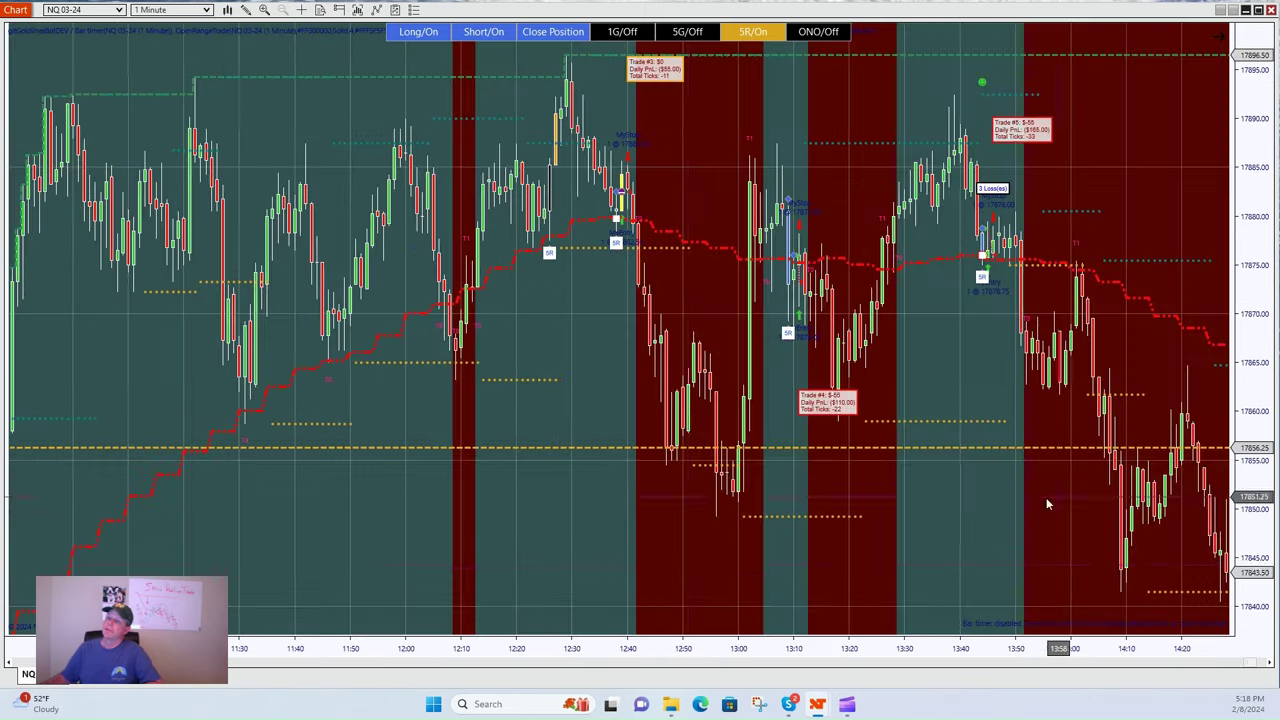
left_click_drag(333, 574, 664, 487)
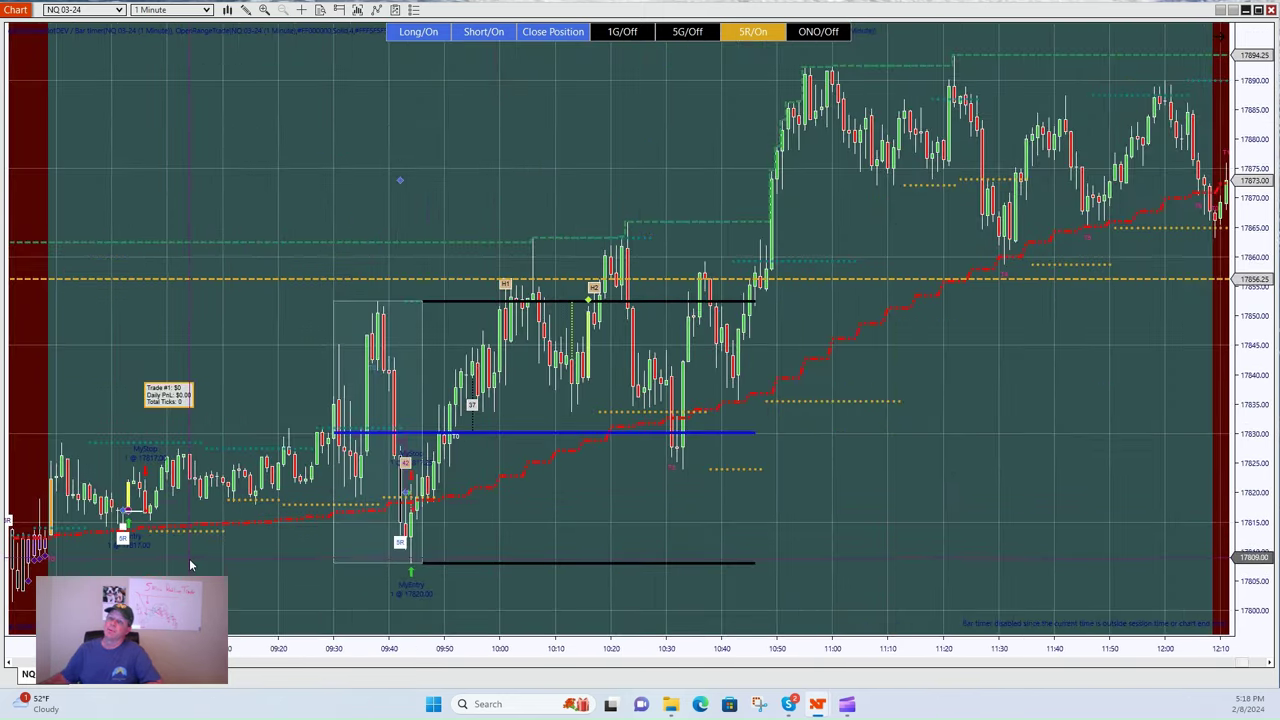
- Go back through the earlier sessions to the day with the Trade #3 entry and the drawn arrow lines
scroll(189, 565, "up", 10)
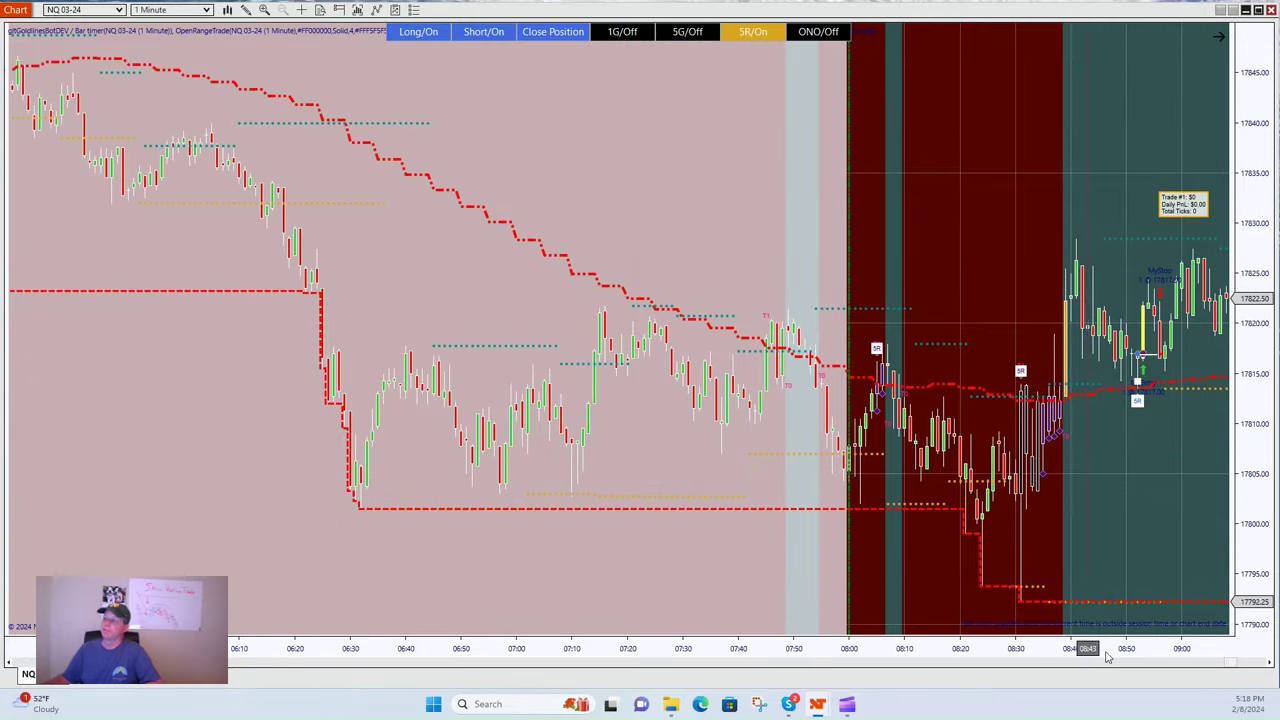
scroll(1231, 676, "down", 10)
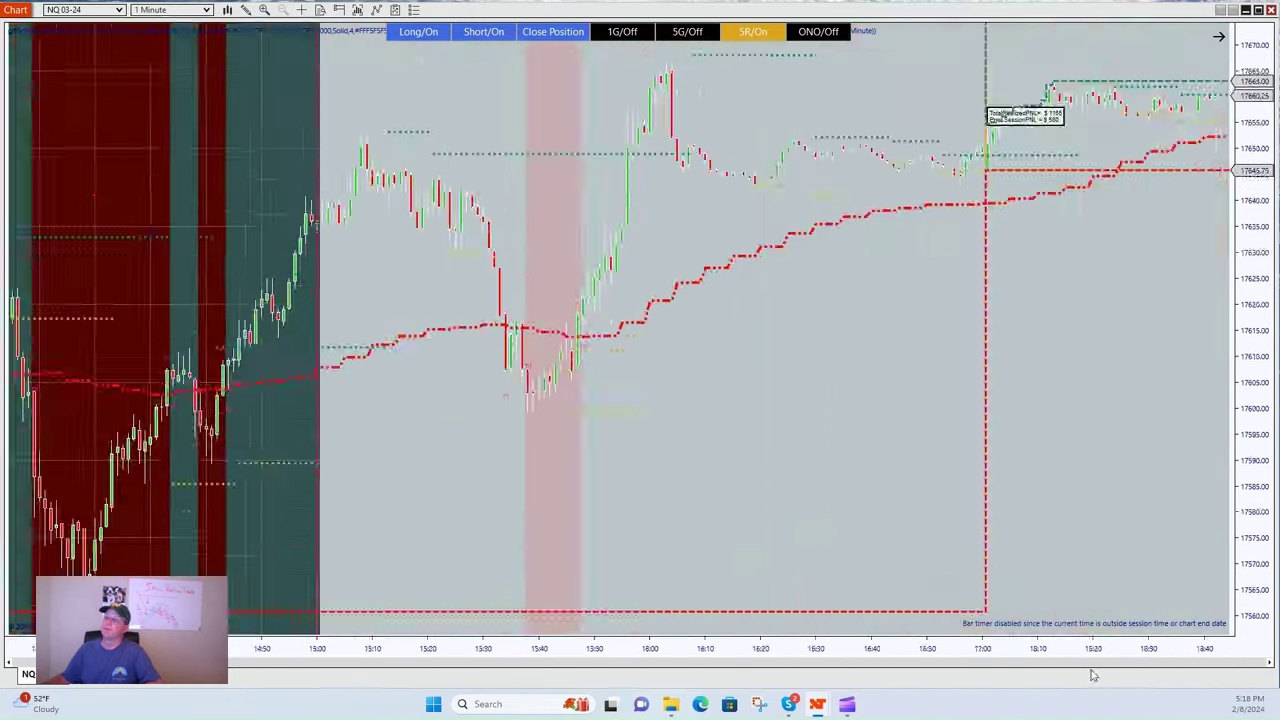
scroll(1086, 677, "down", 15)
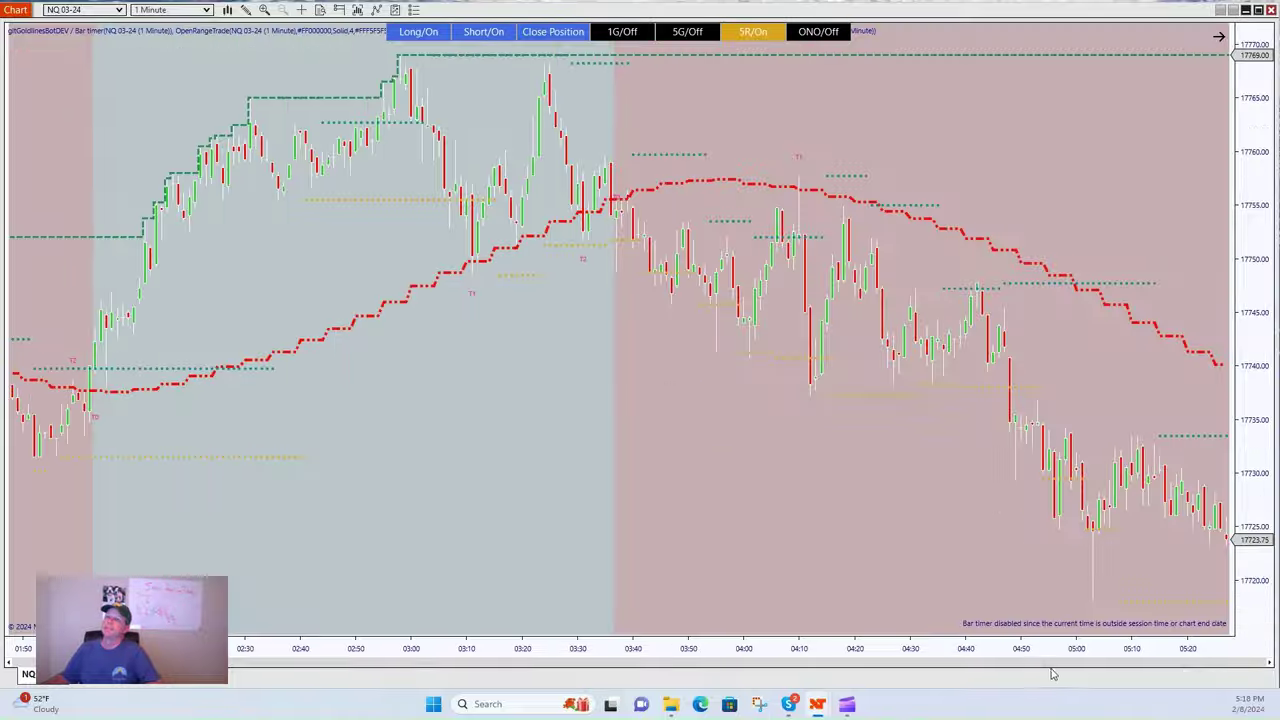
scroll(1038, 672, "up", 15)
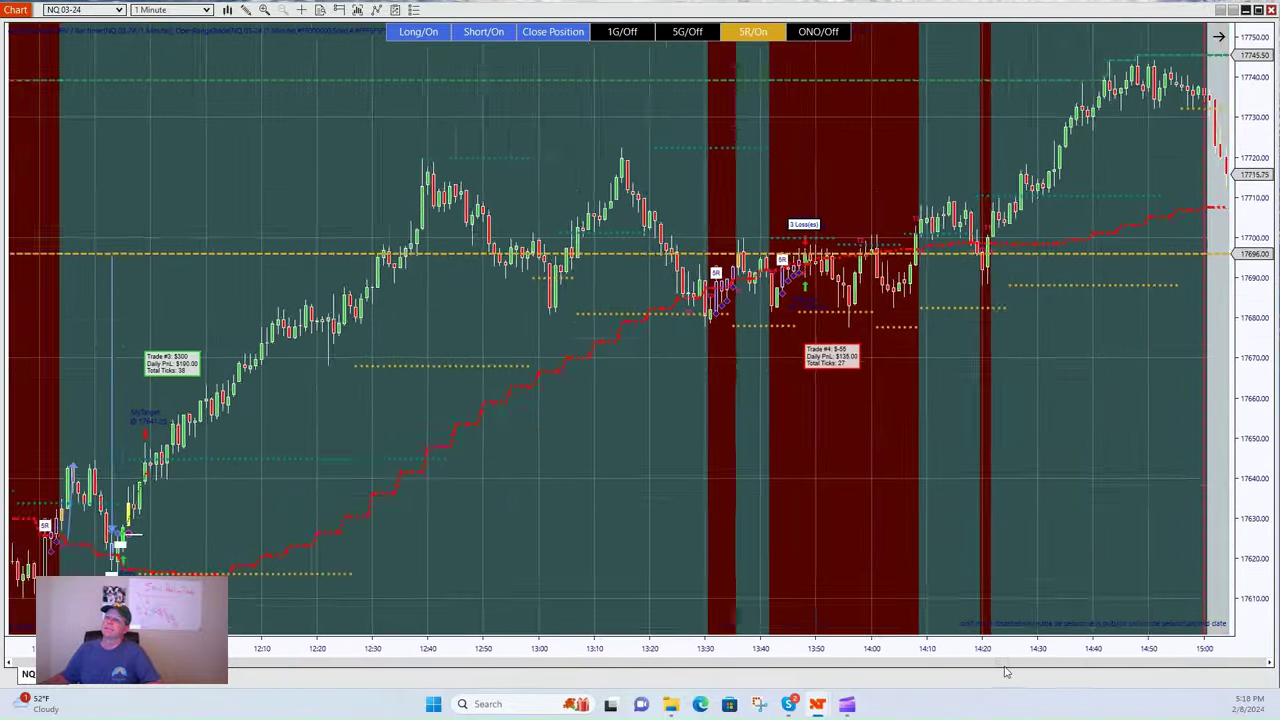
scroll(1001, 670, "up", 3)
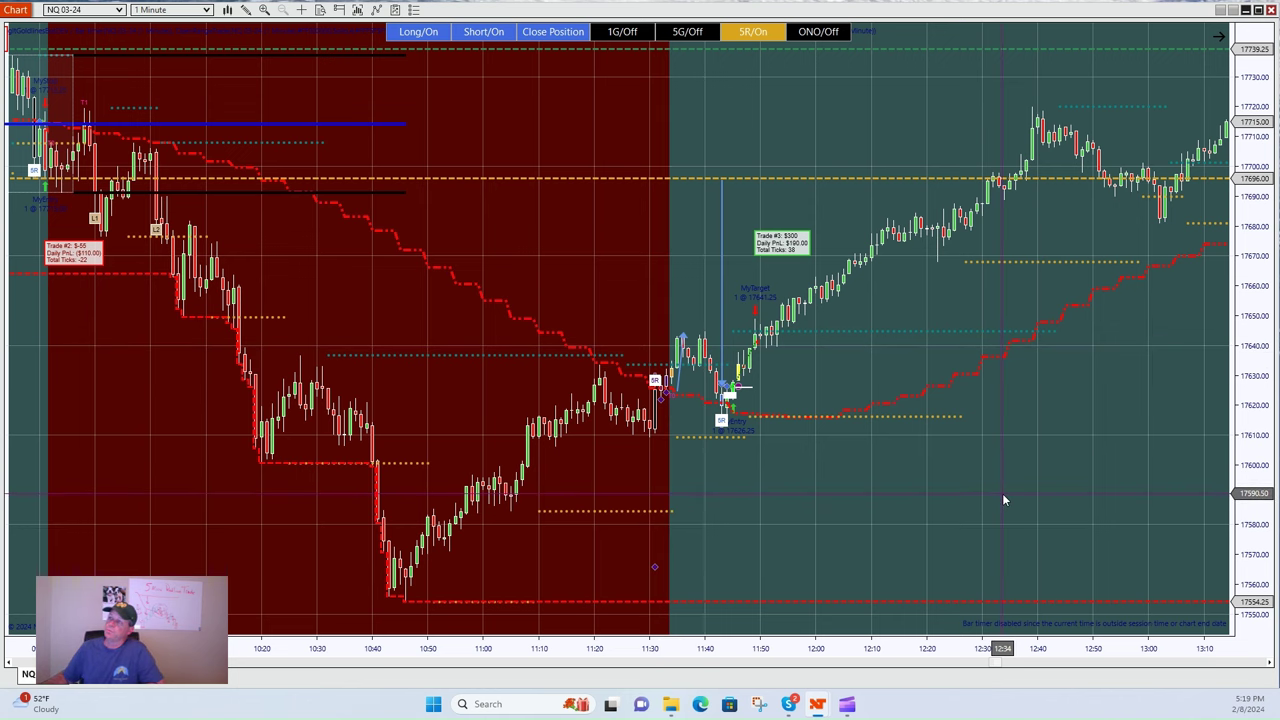
- Move to the Feb 6 session and examine the ellipse-marked Trade #3 setup near 11:45 up close
scroll(1002, 493, "down", 10)
scroll(986, 483, "down", 15)
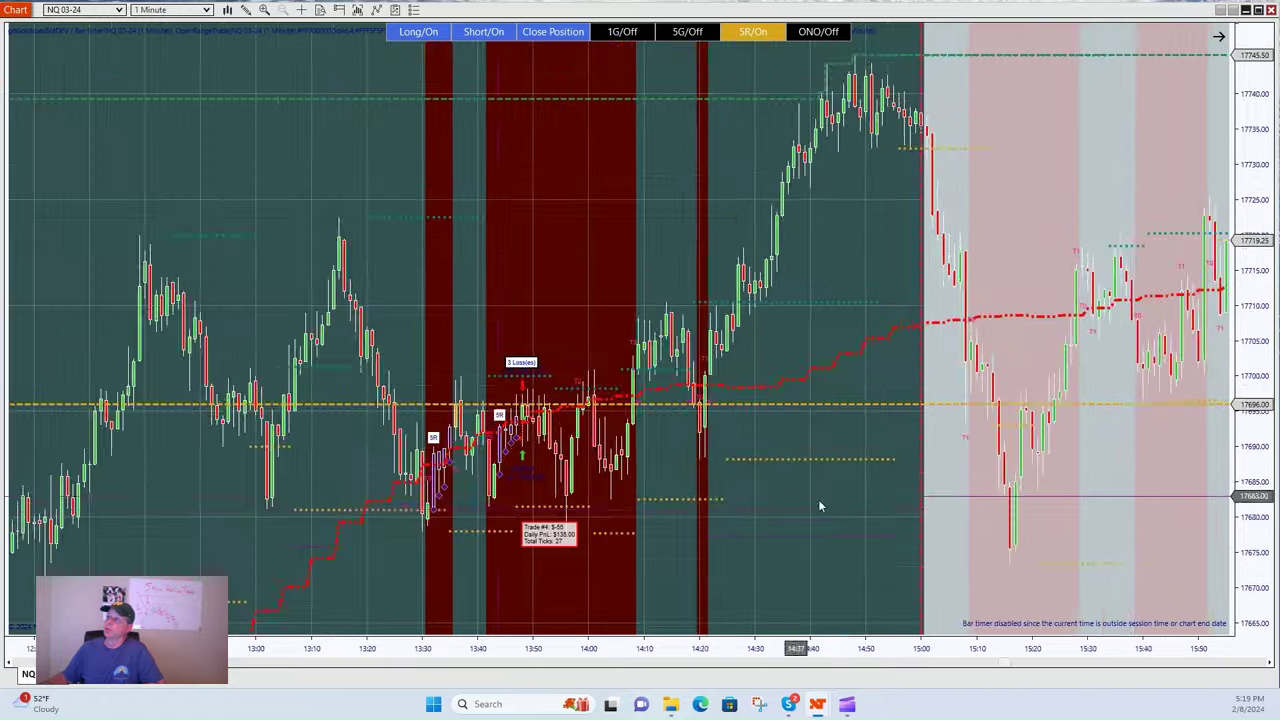
scroll(852, 554, "down", 10)
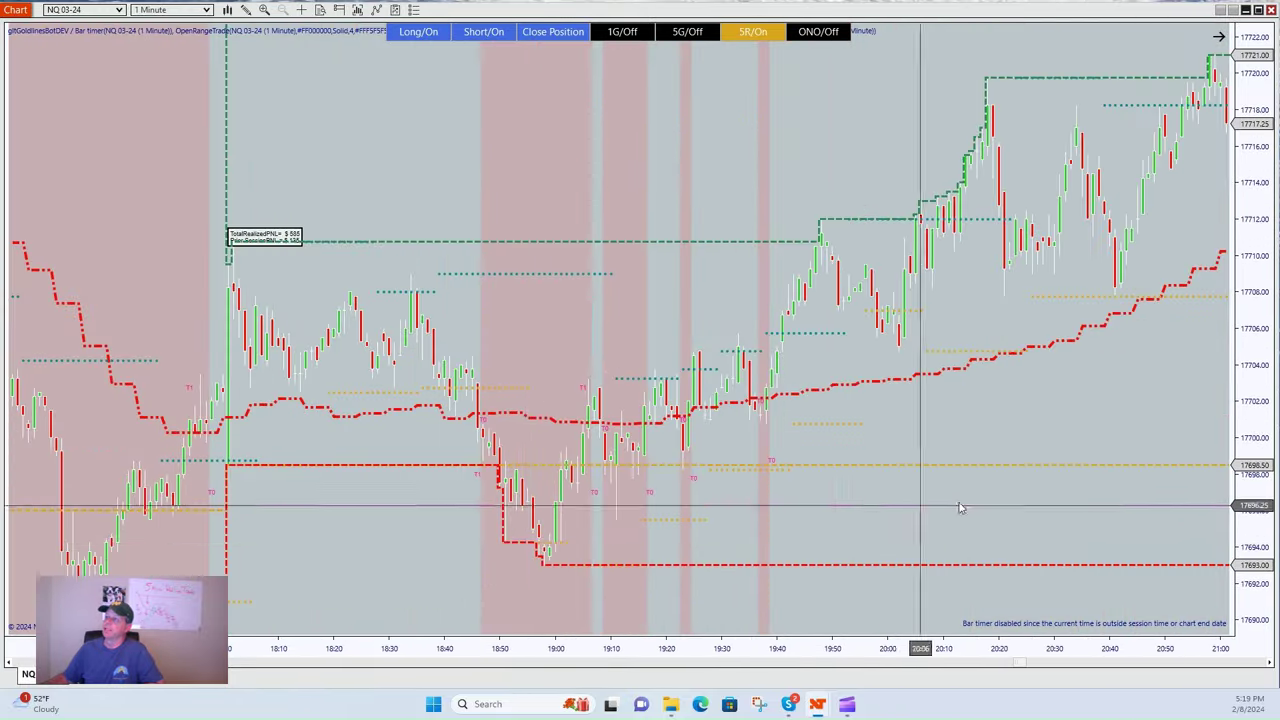
scroll(718, 463, "down", 10)
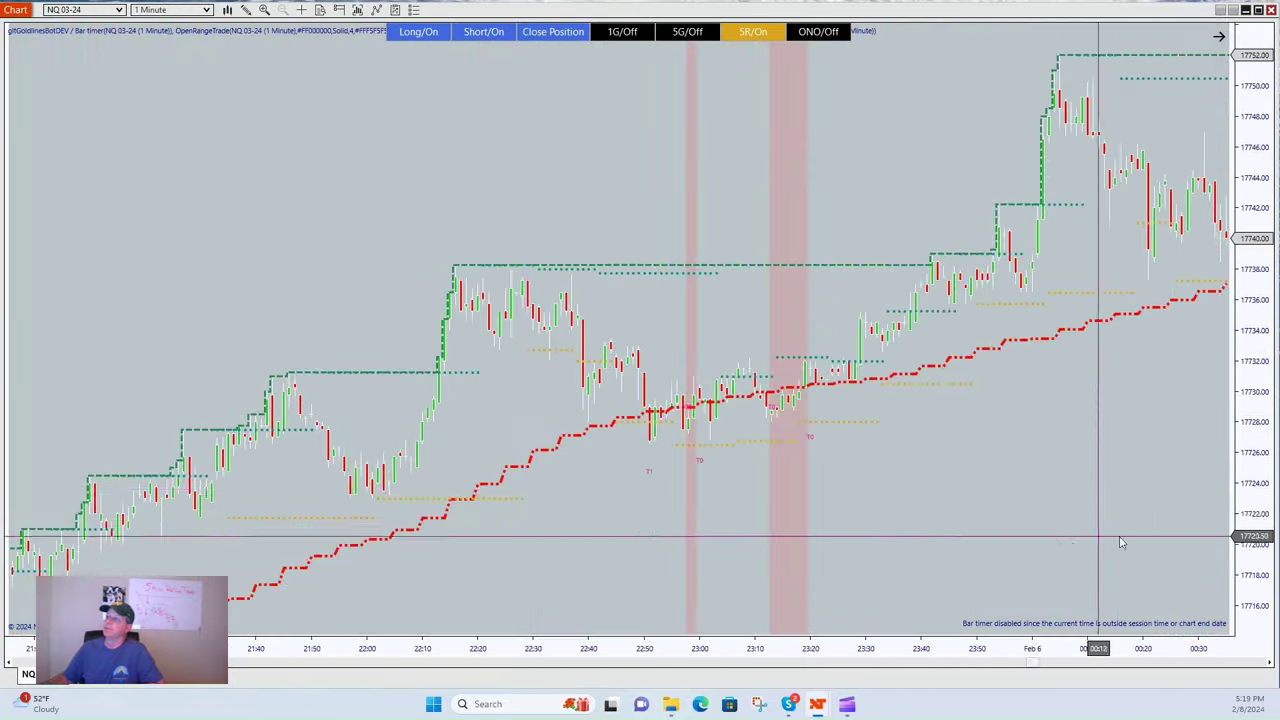
scroll(834, 523, "down", 10)
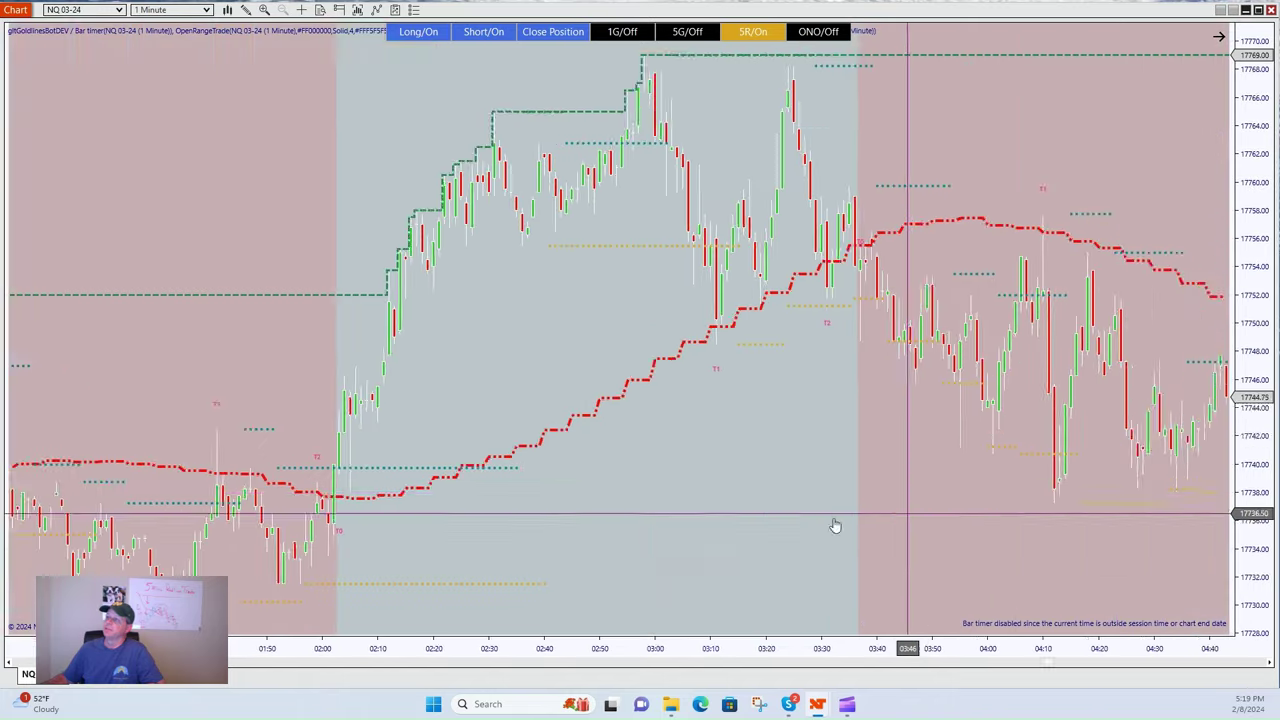
scroll(958, 493, "down", 4)
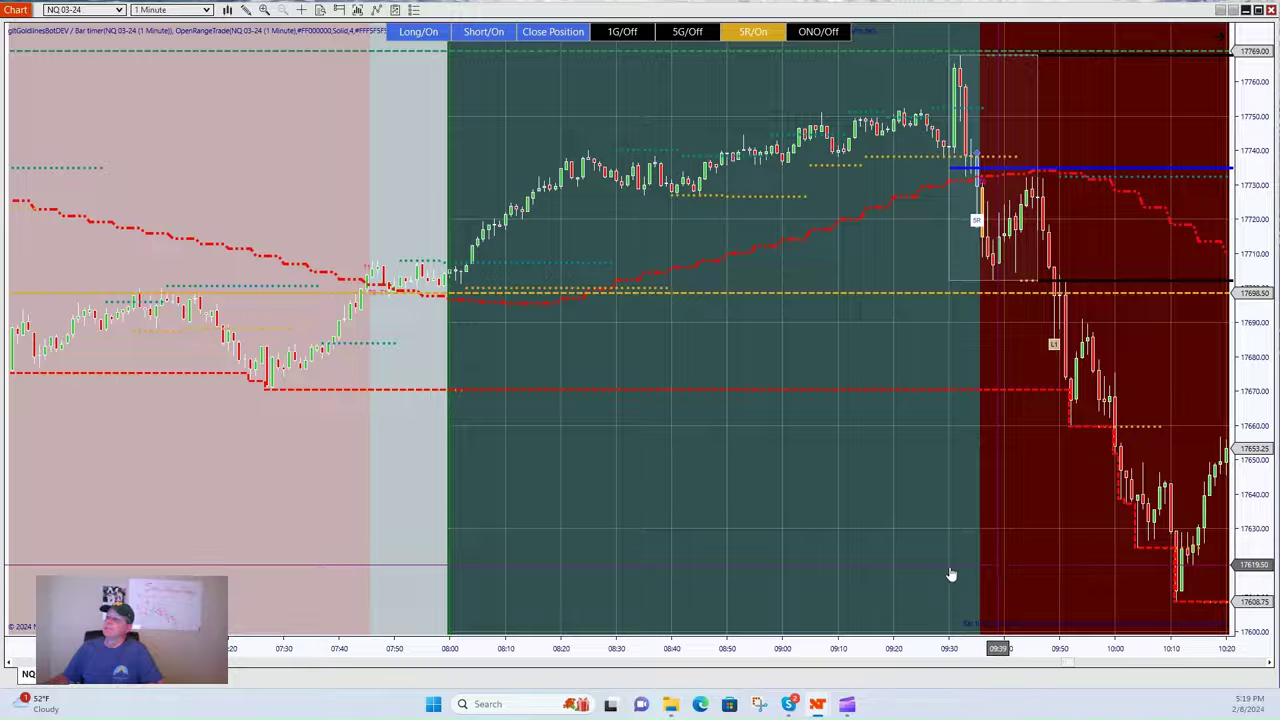
scroll(951, 571, "down", 6)
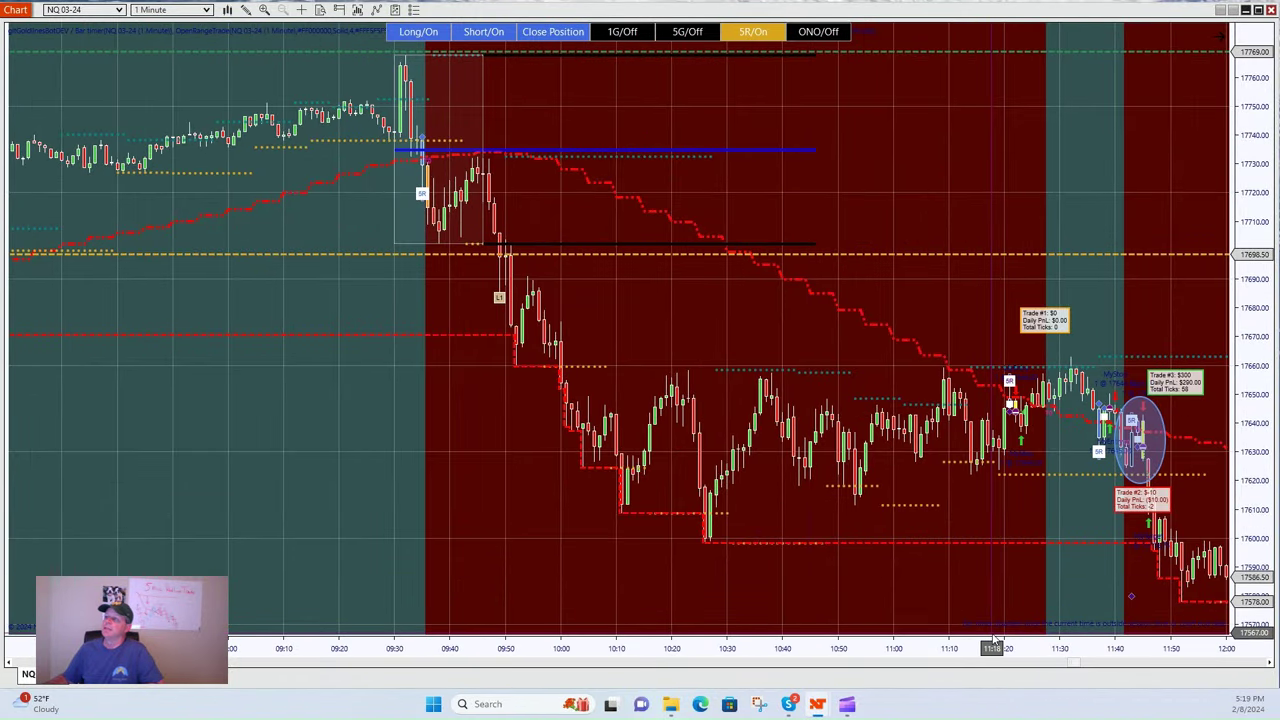
left_click_drag(1008, 646, 889, 650)
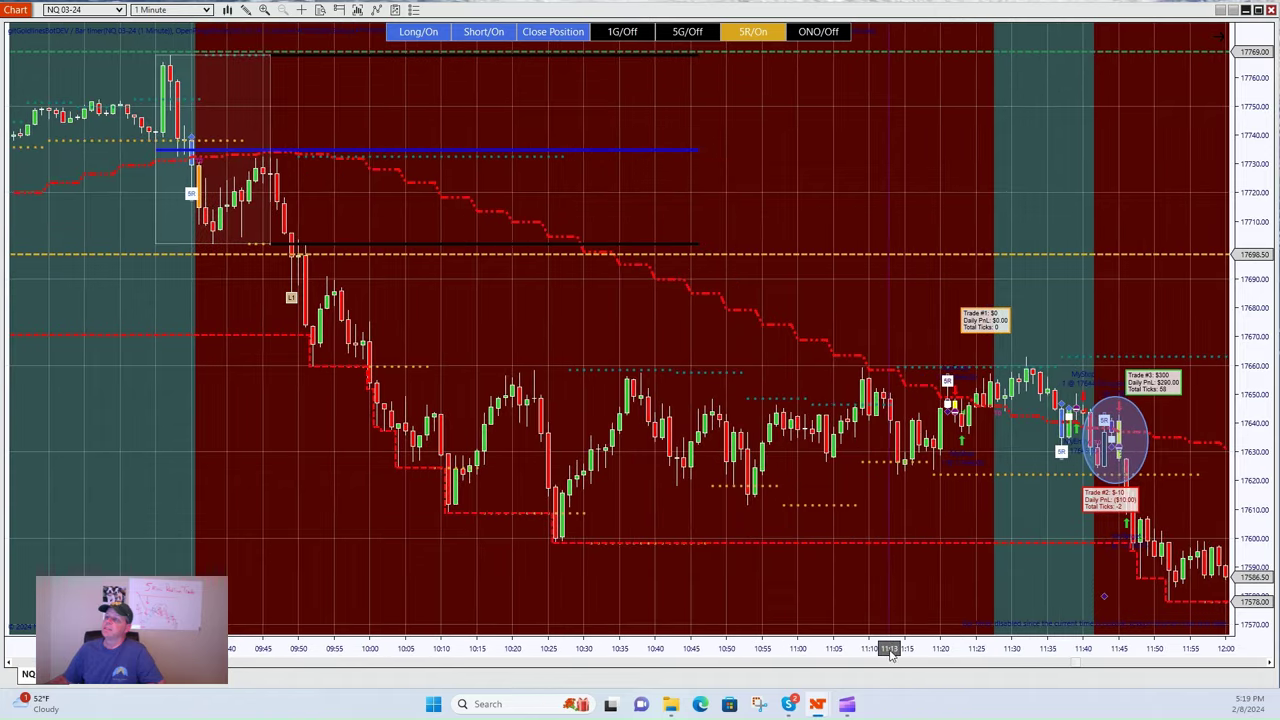
left_click_drag(965, 551, 818, 519)
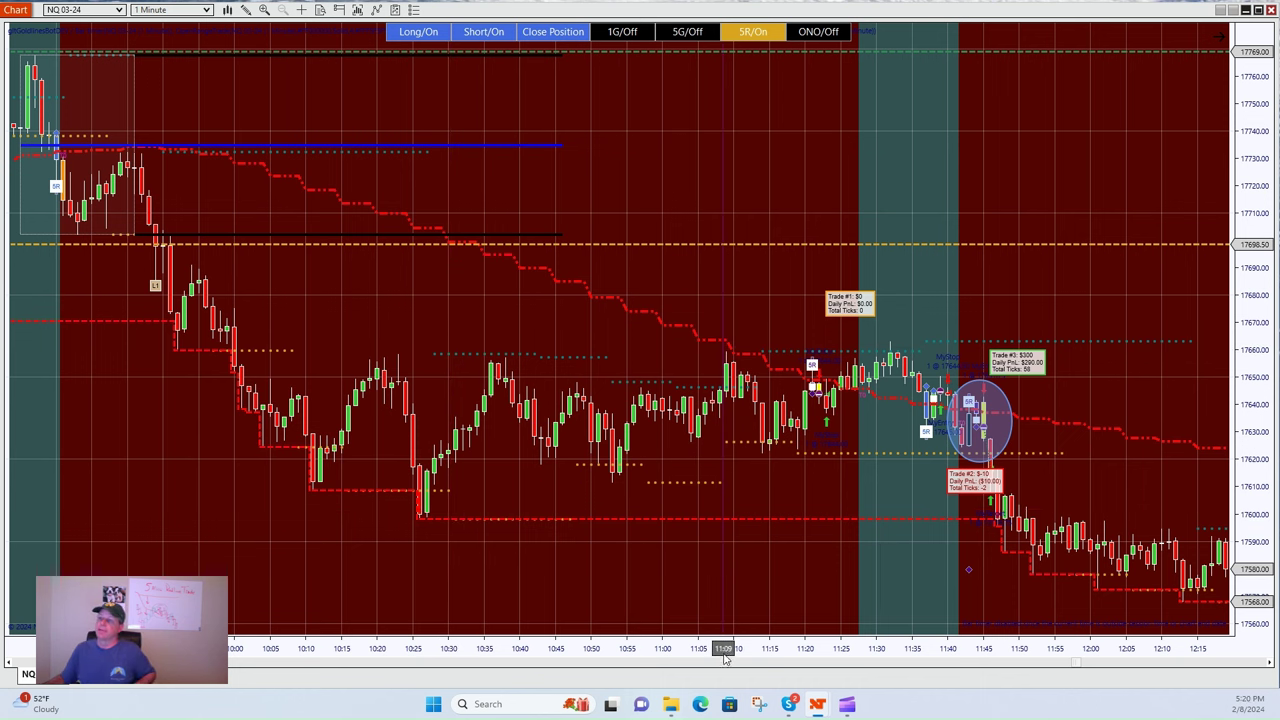
- Review the Feb 6 morning trades at different scales, and go back to the previous session to examine its Trade #3 entry and opening range
left_click_drag(726, 648, 630, 645)
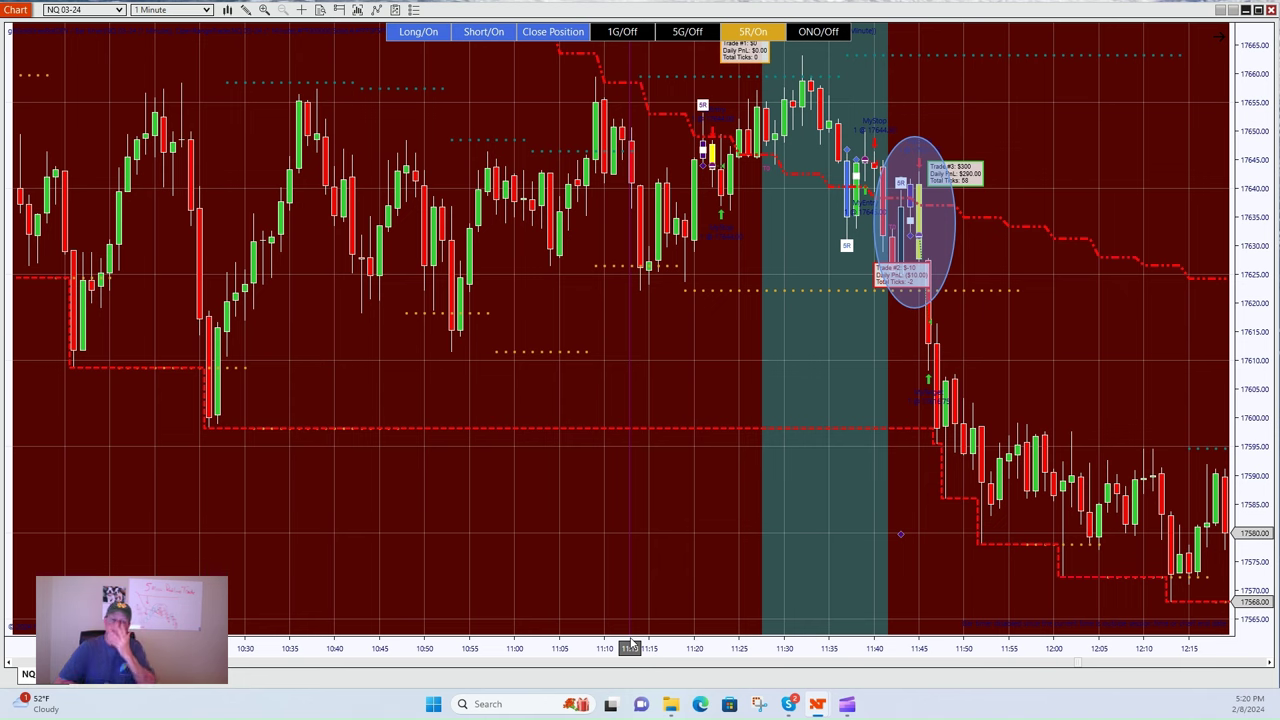
left_click_drag(337, 648, 450, 648)
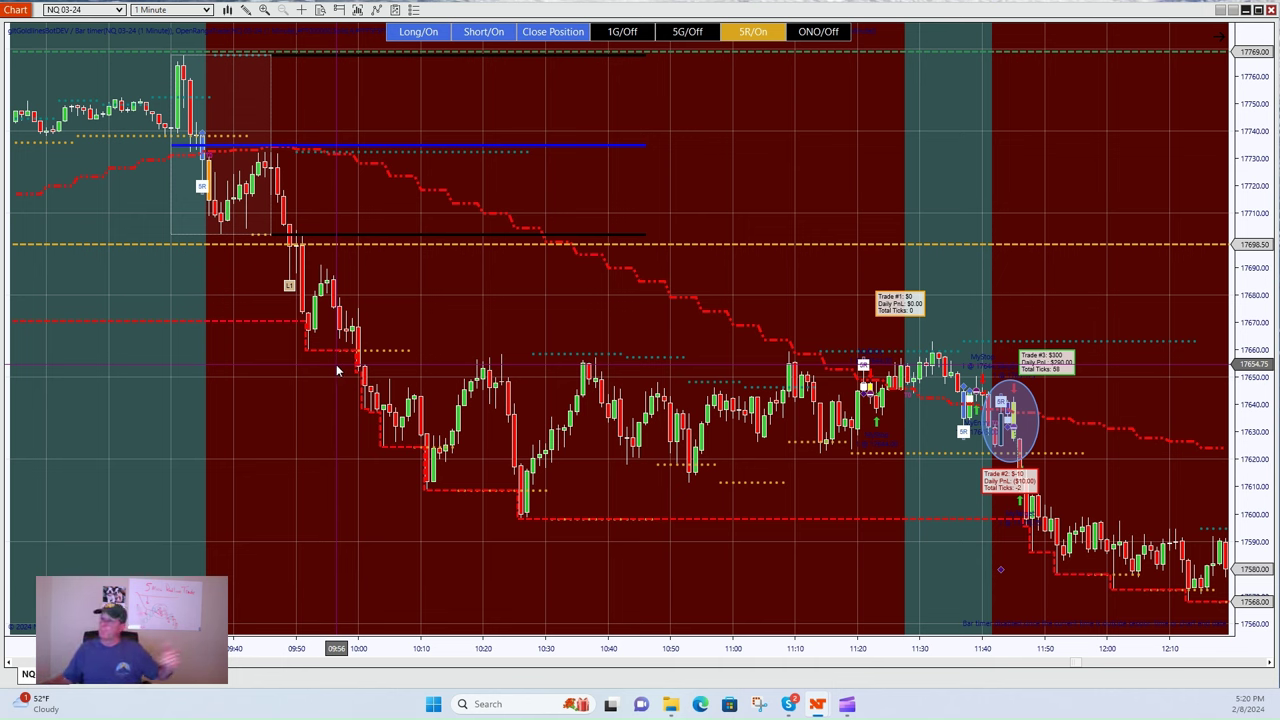
left_click_drag(349, 643, 503, 514)
scroll(460, 578, "up", 10)
scroll(460, 578, "down", 10)
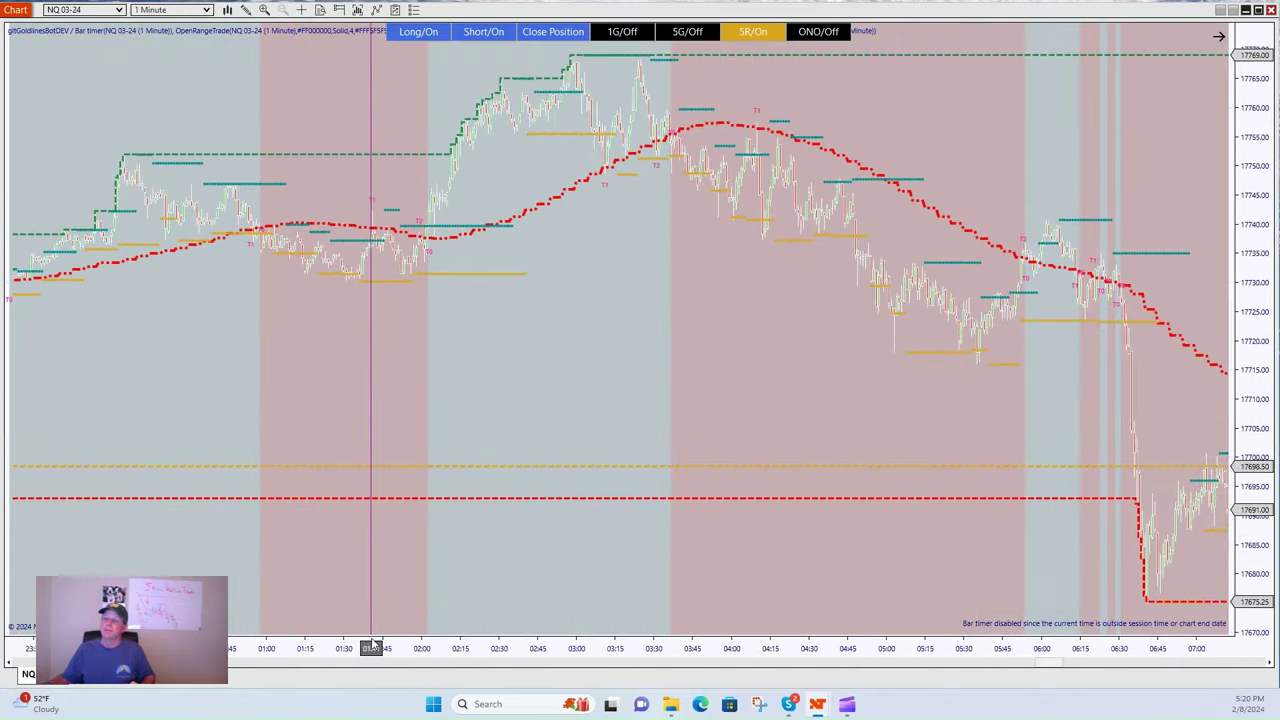
scroll(358, 545, "up", 8)
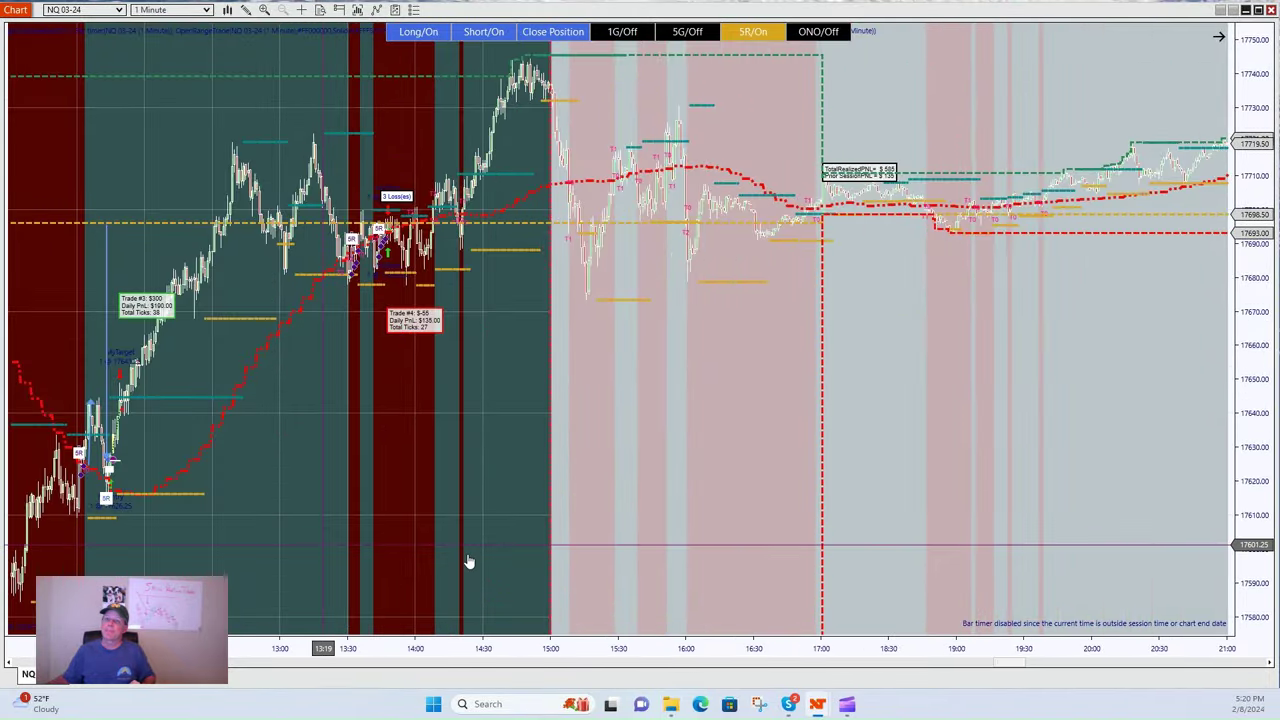
scroll(466, 560, "up", 8)
scroll(468, 640, "down", 5)
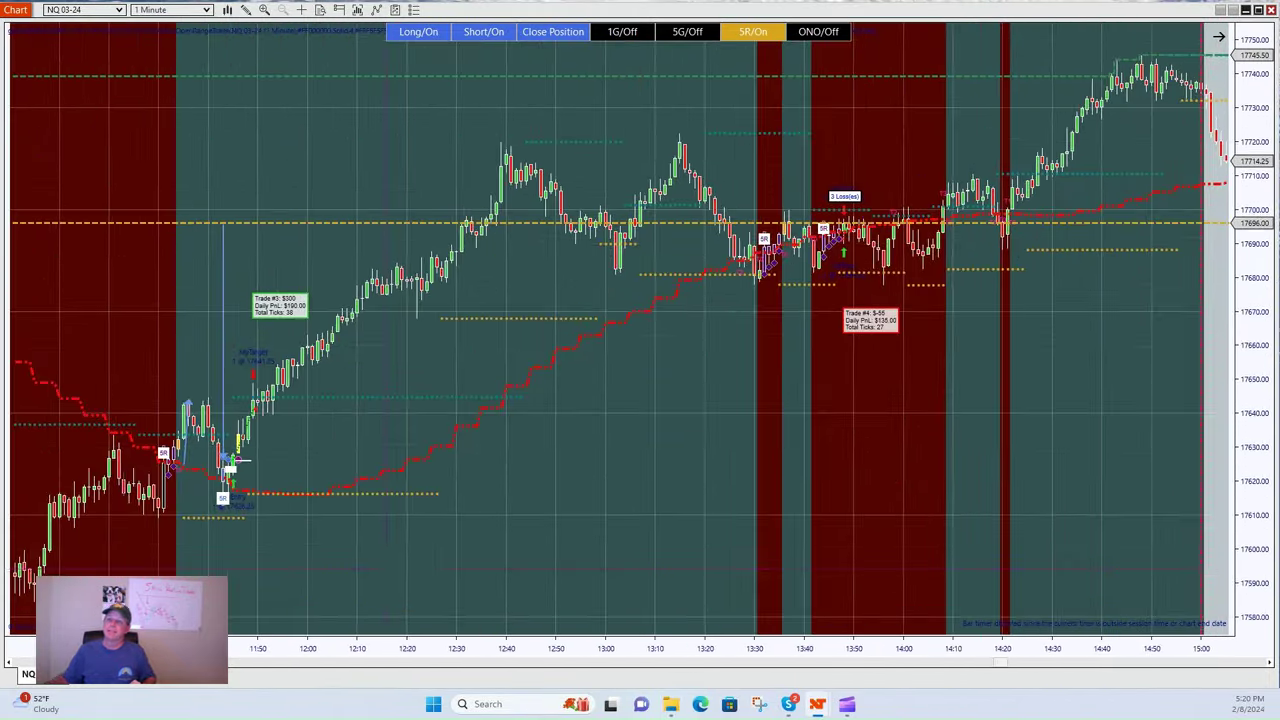
scroll(460, 563, "up", 8)
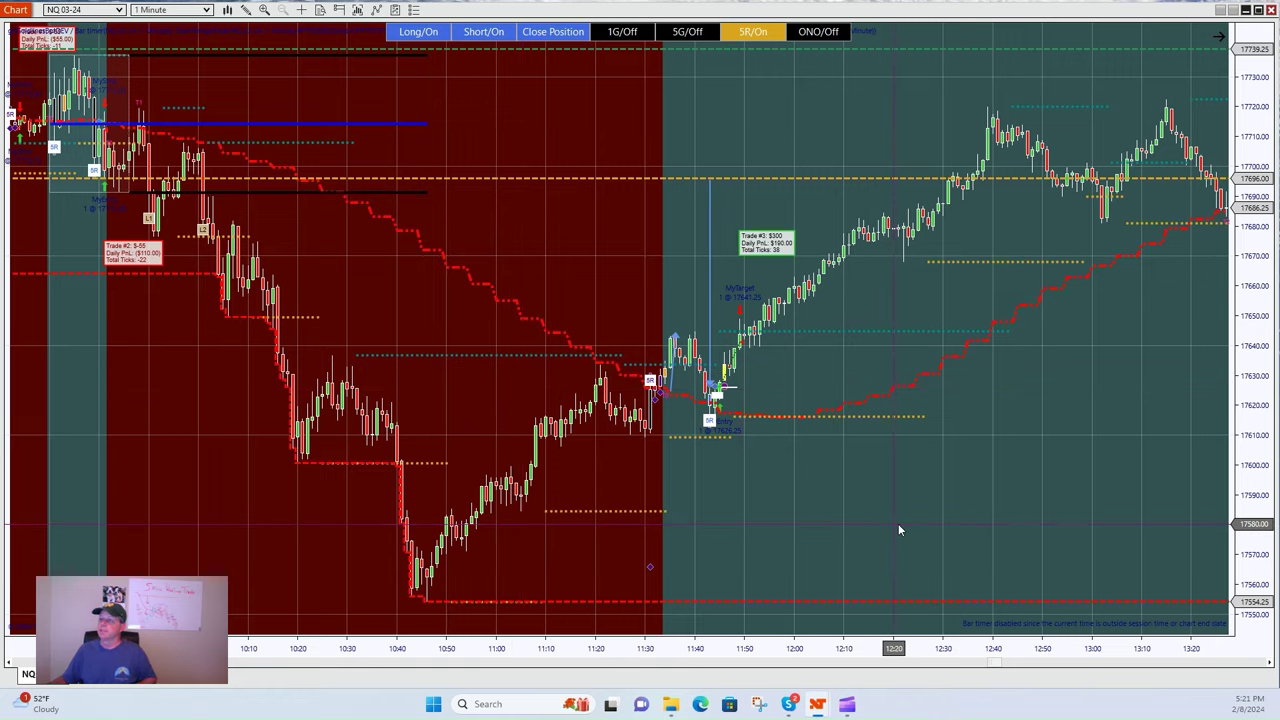
- Return to the Feb 6 session and examine Trades #1 to #3 between about 11:20 and 11:50 at different scales
scroll(897, 528, "down", 10)
scroll(952, 535, "down", 20)
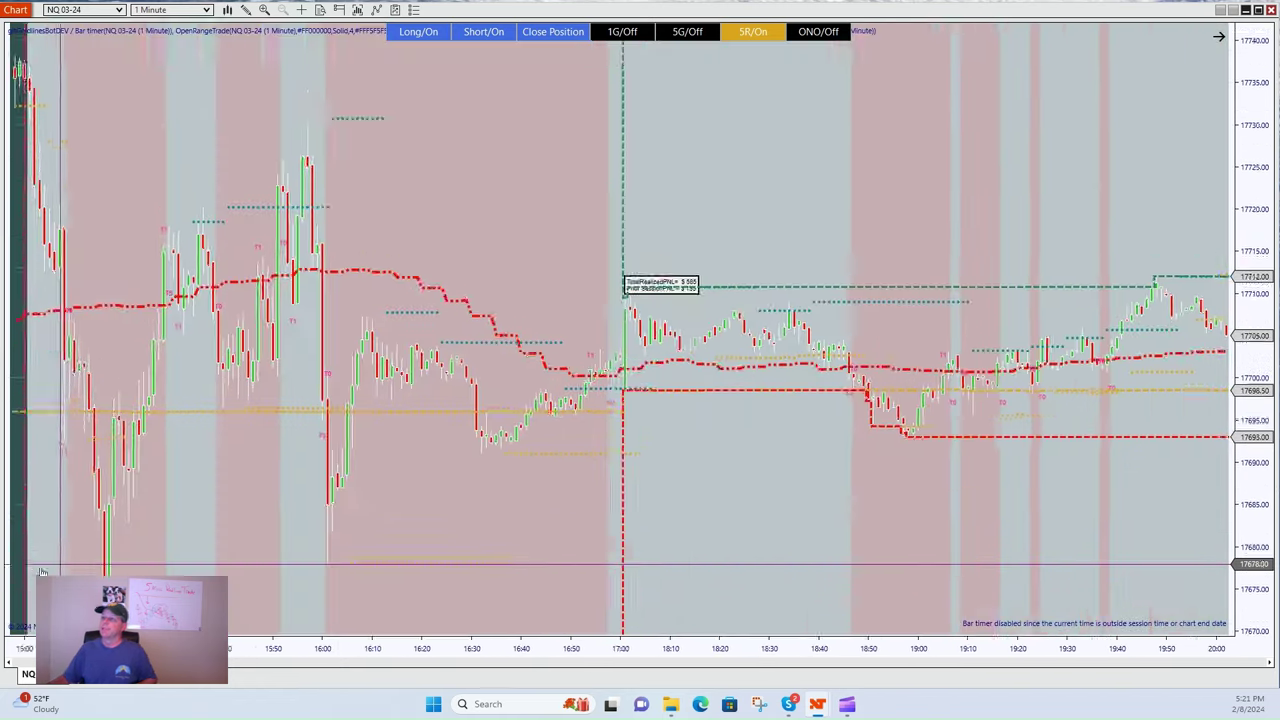
scroll(960, 551, "down", 15)
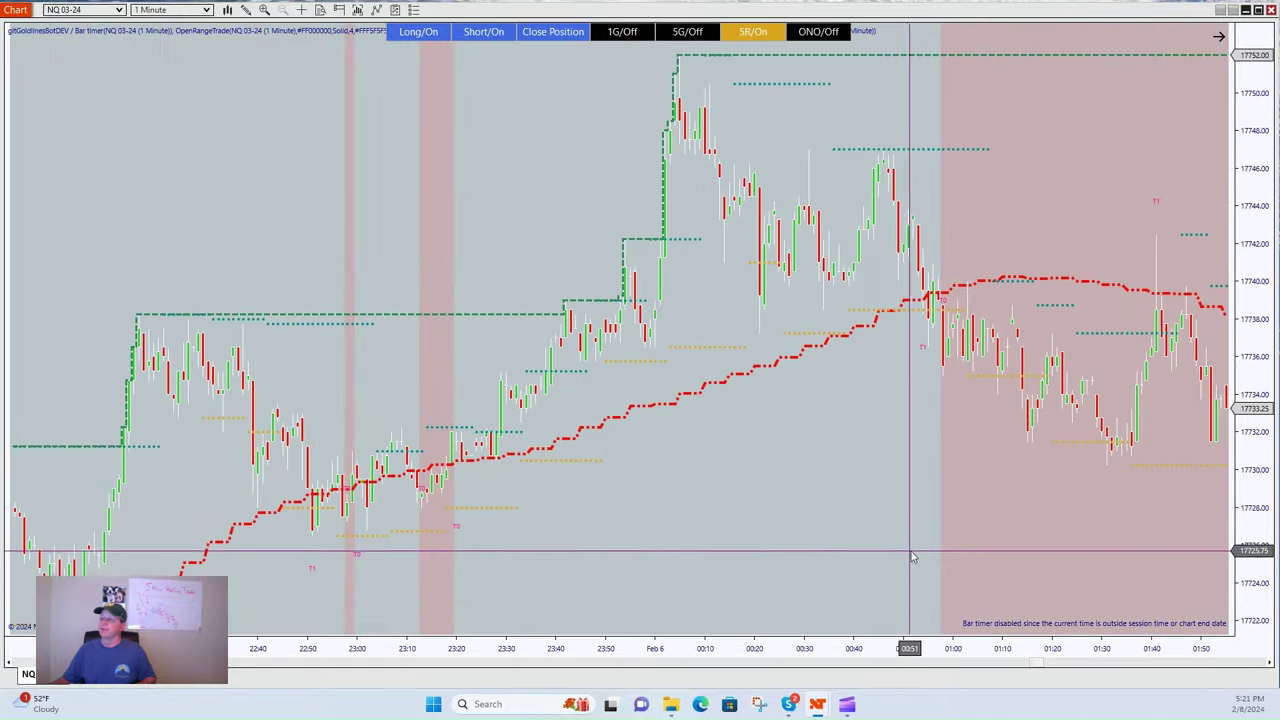
scroll(960, 551, "down", 15)
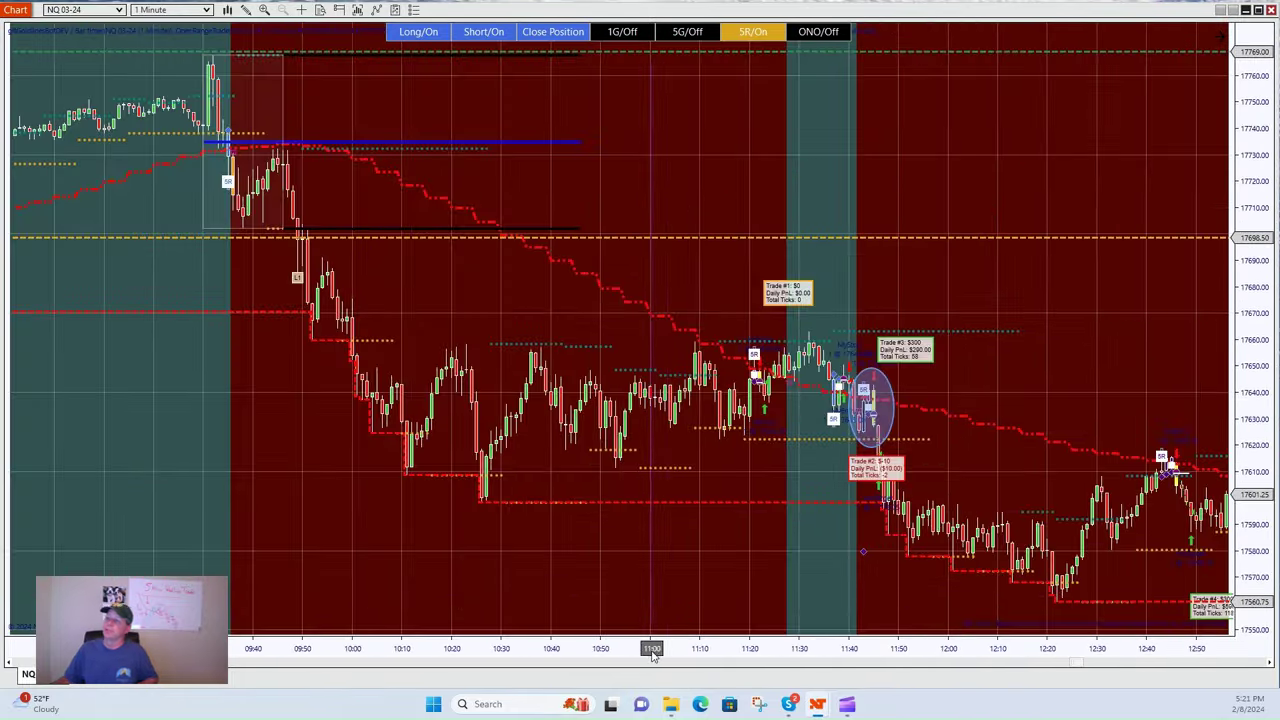
left_click_drag(652, 655, 840, 543)
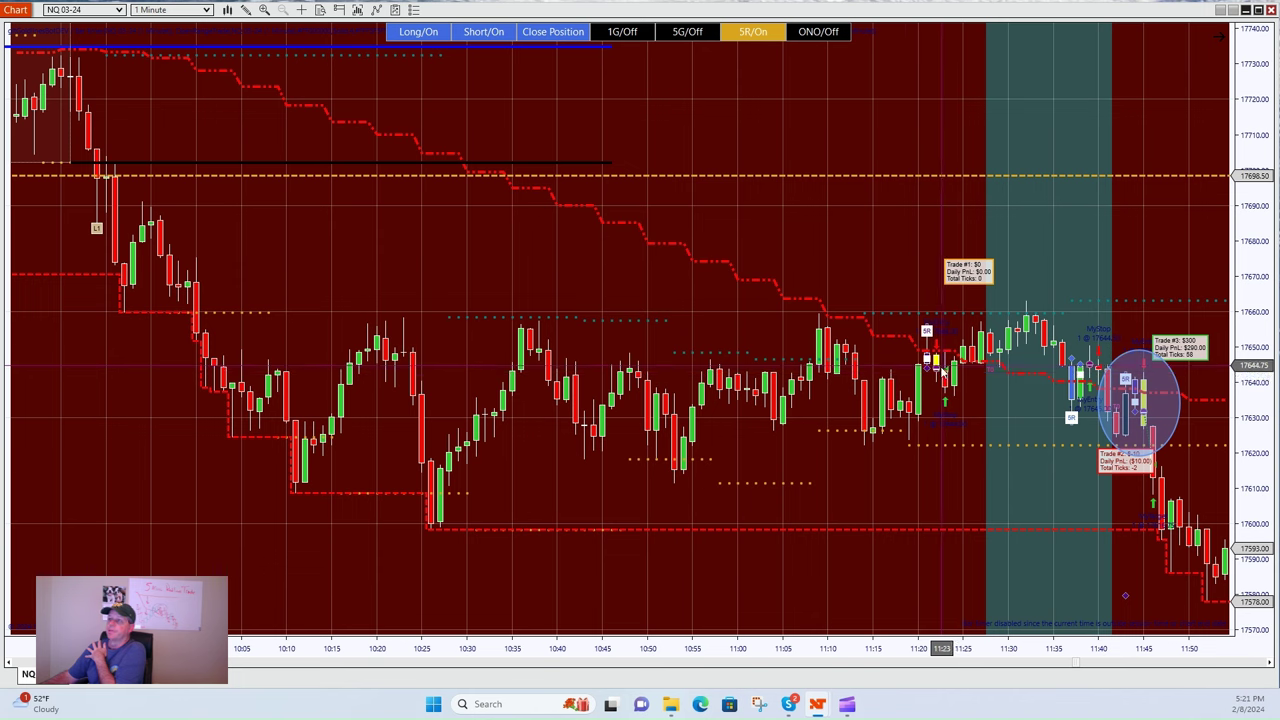
left_click_drag(880, 646, 826, 650)
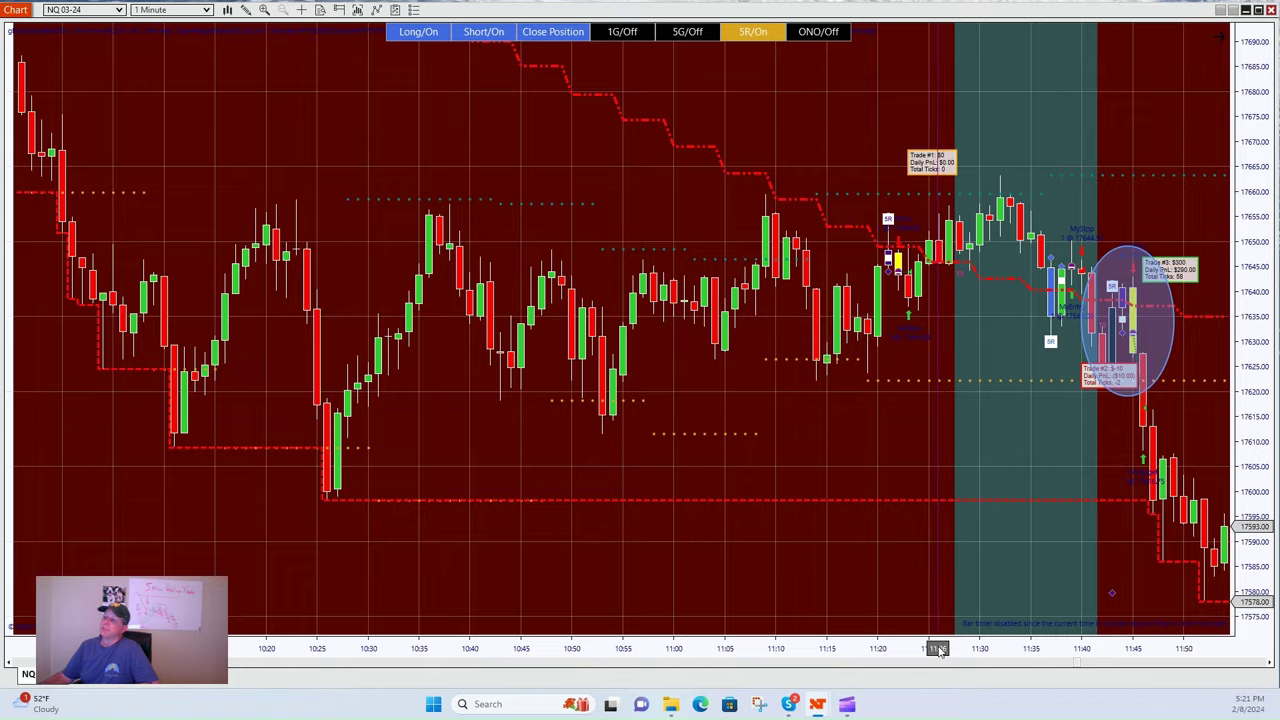
left_click_drag(937, 648, 975, 648)
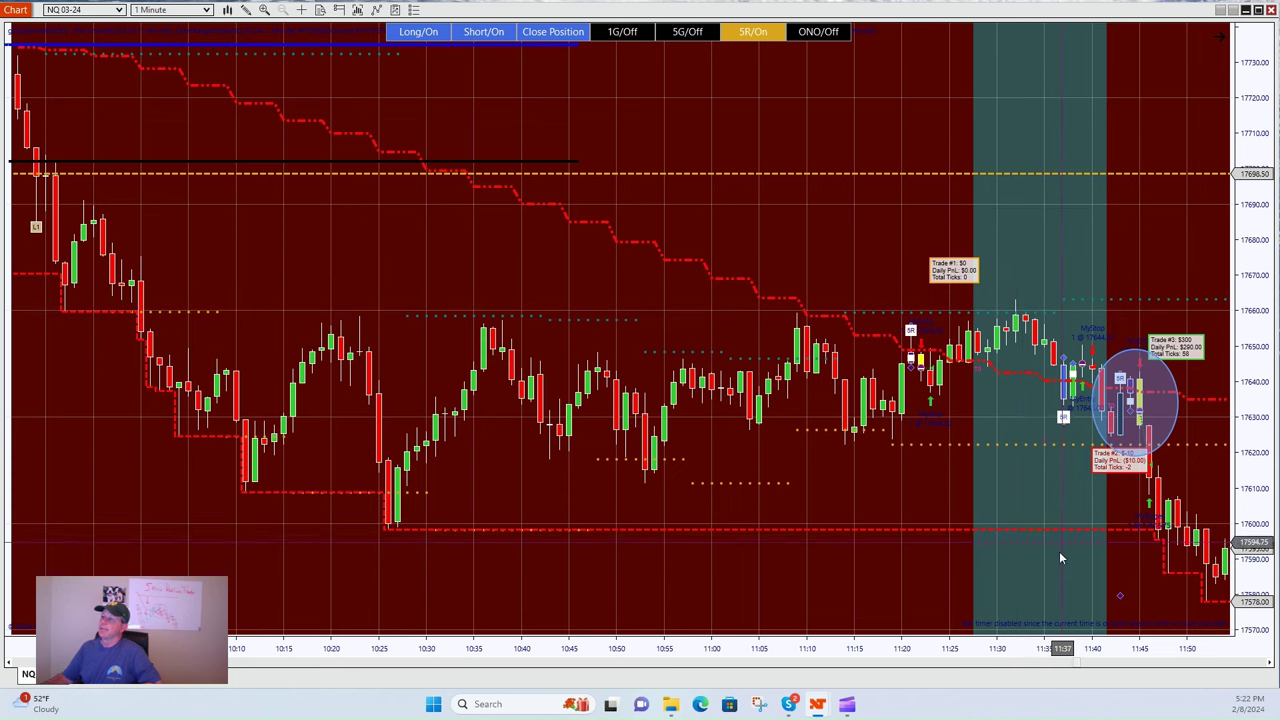
left_click_drag(1002, 650, 971, 492)
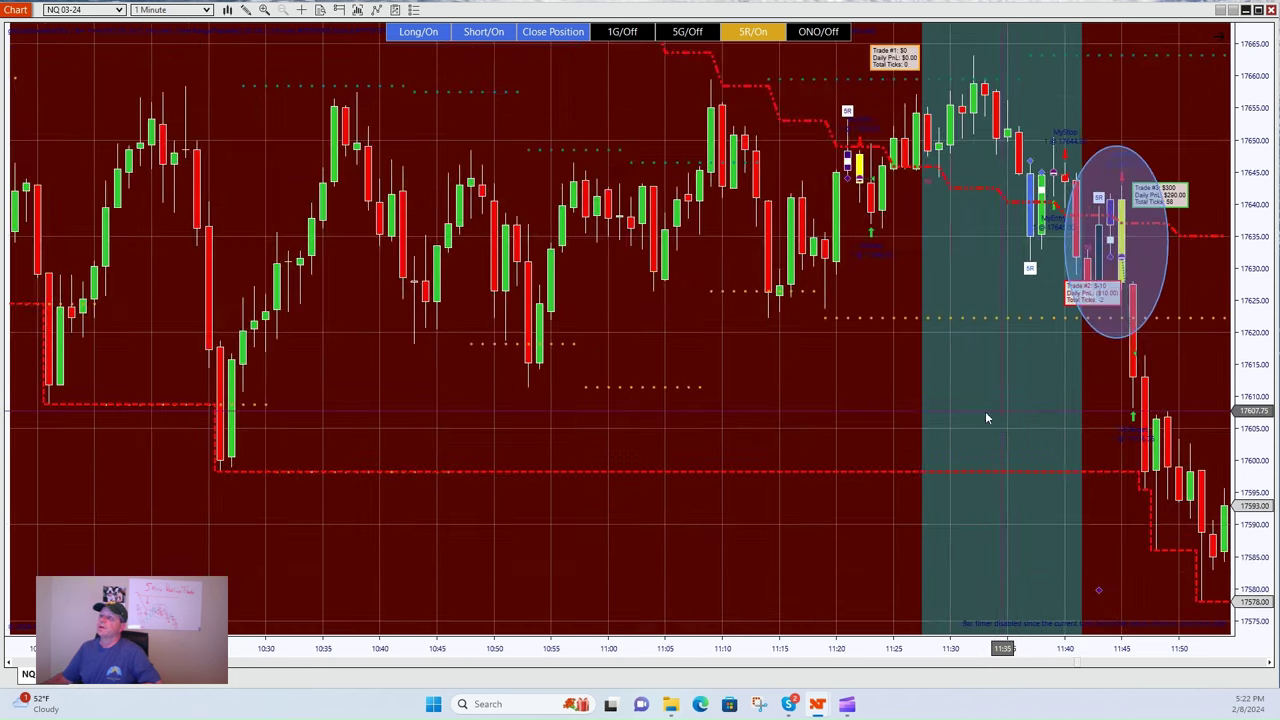
scroll(985, 420, "down", 3)
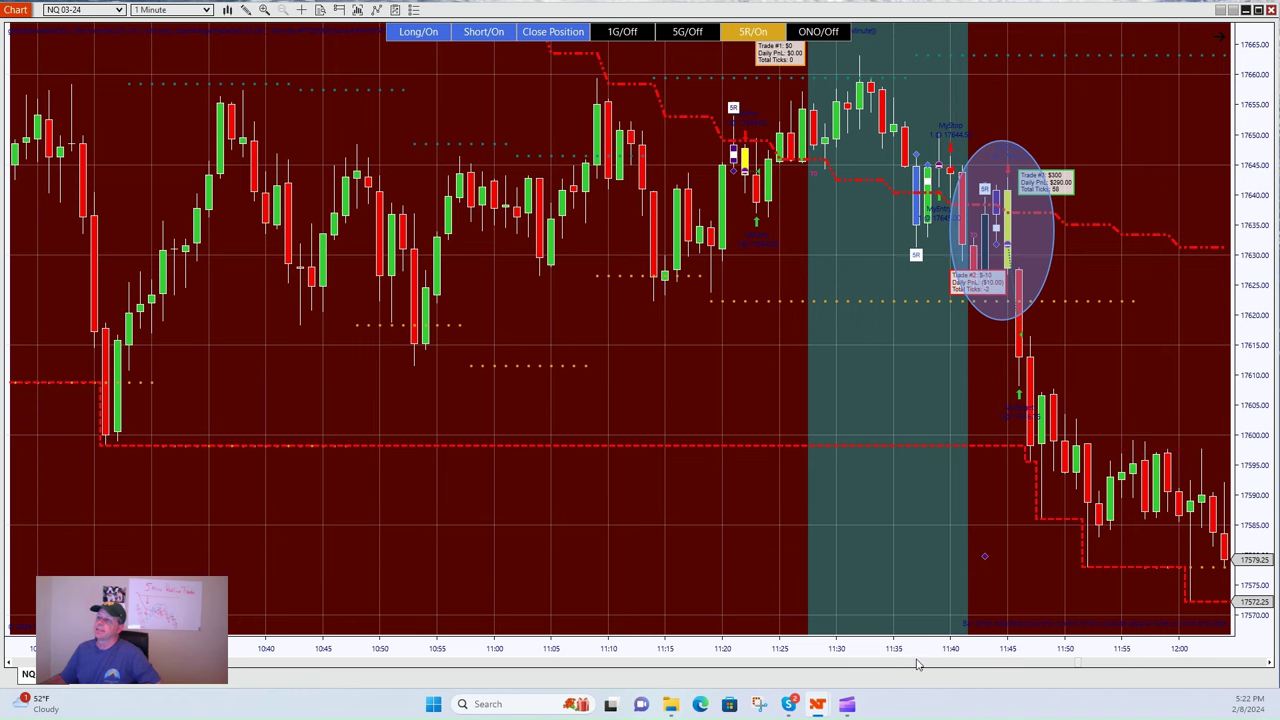
- Remove the ellipse drawn around the Trade #3 entry near 11:45
left_click_drag(898, 650, 652, 645)
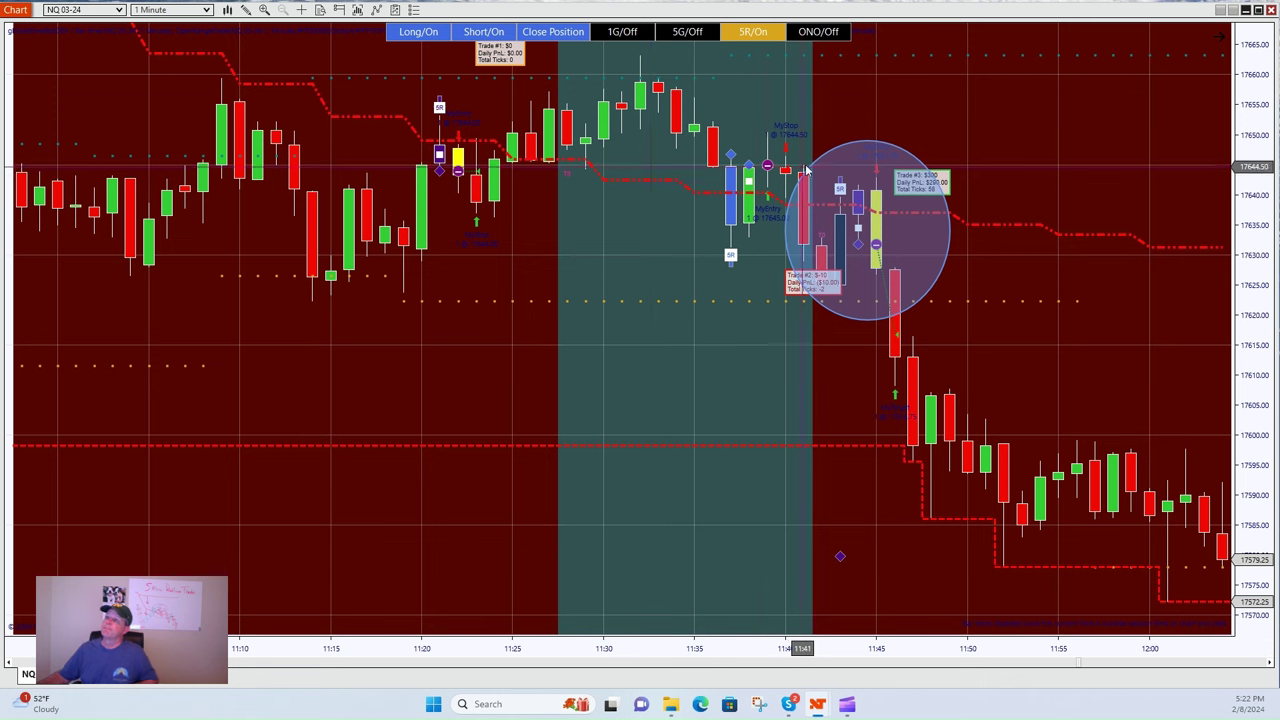
left_click(835, 152)
right_click(835, 152)
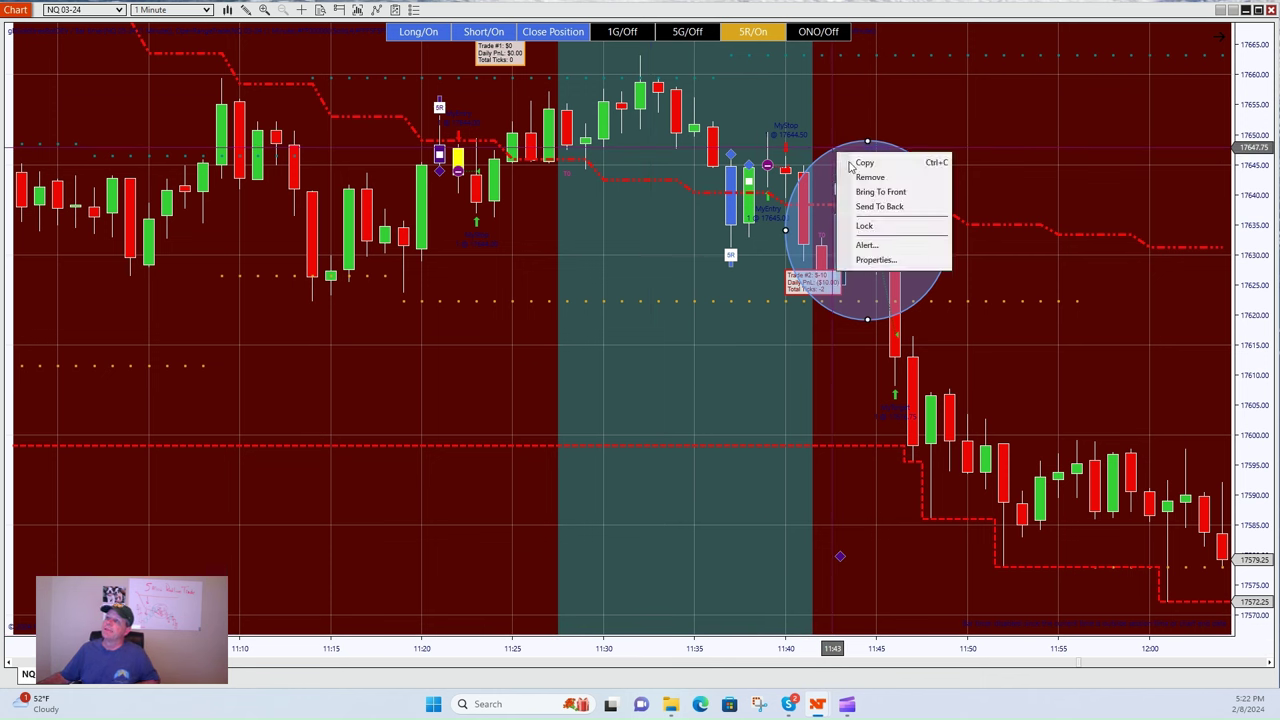
left_click(870, 178)
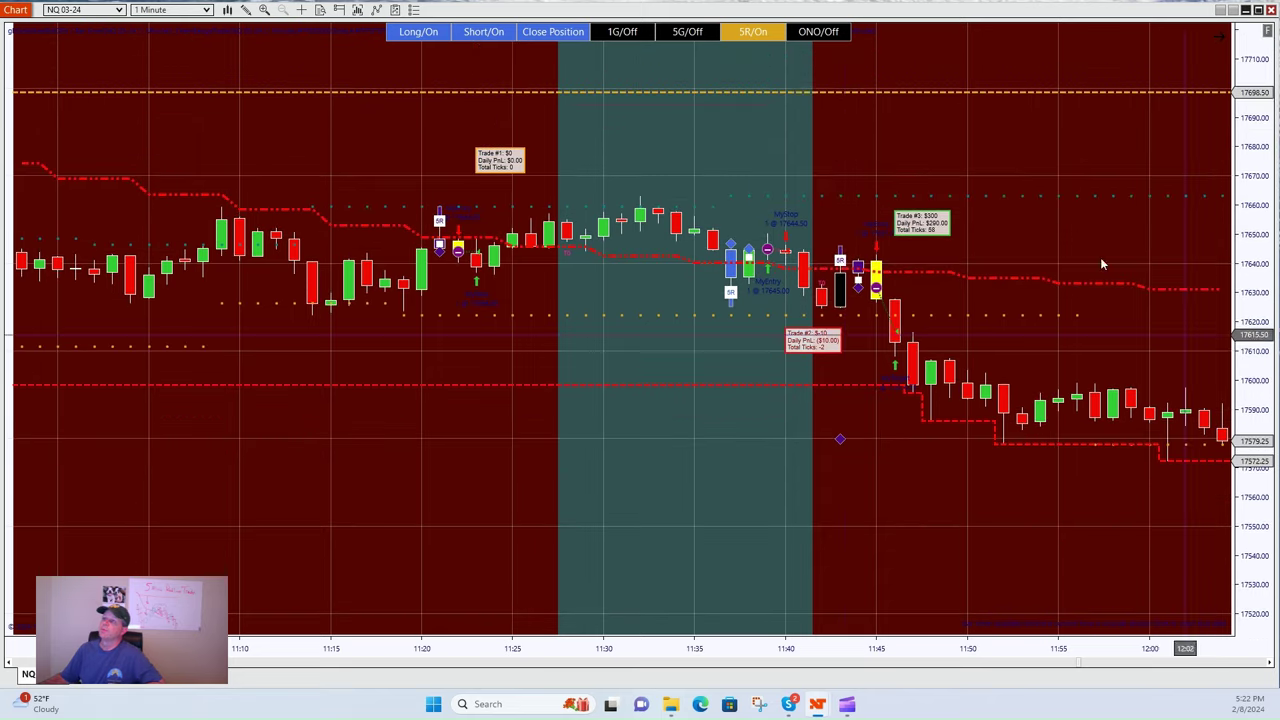
- Draw a vertical arrow line near 11:54 pointing down from just under the dashed 17698.50 level to about 17640
left_click(246, 9)
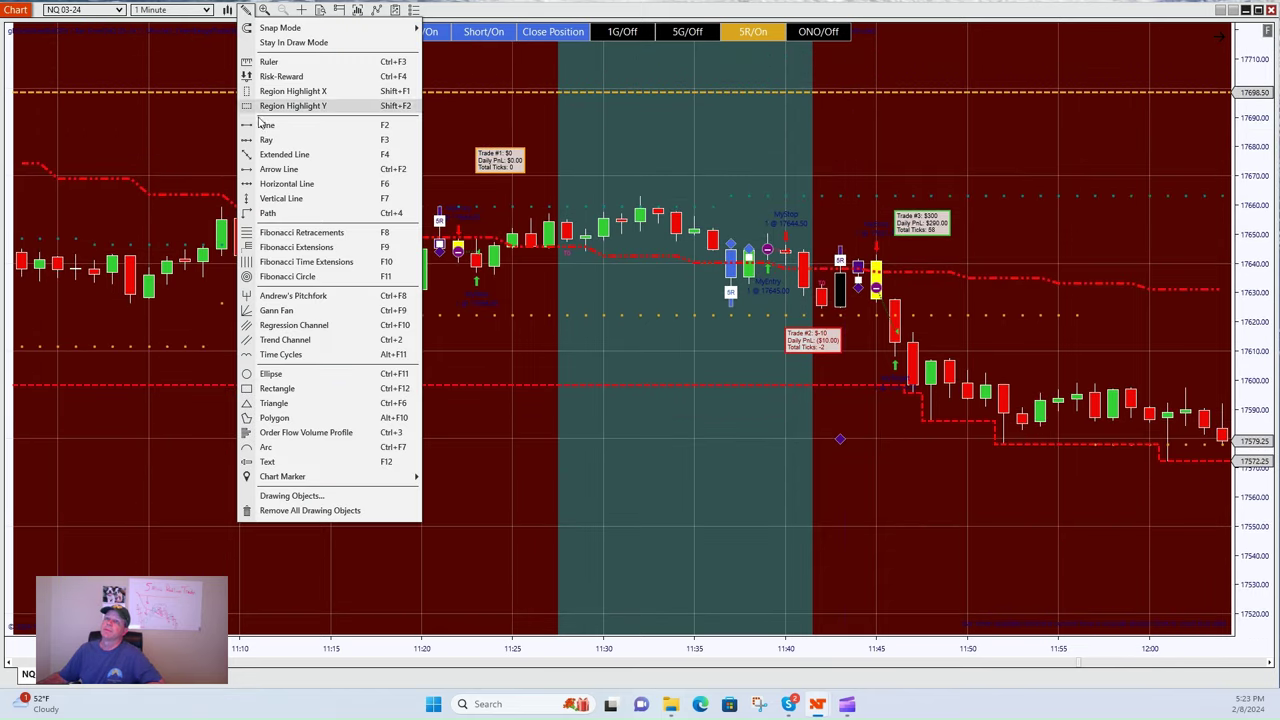
left_click(280, 182)
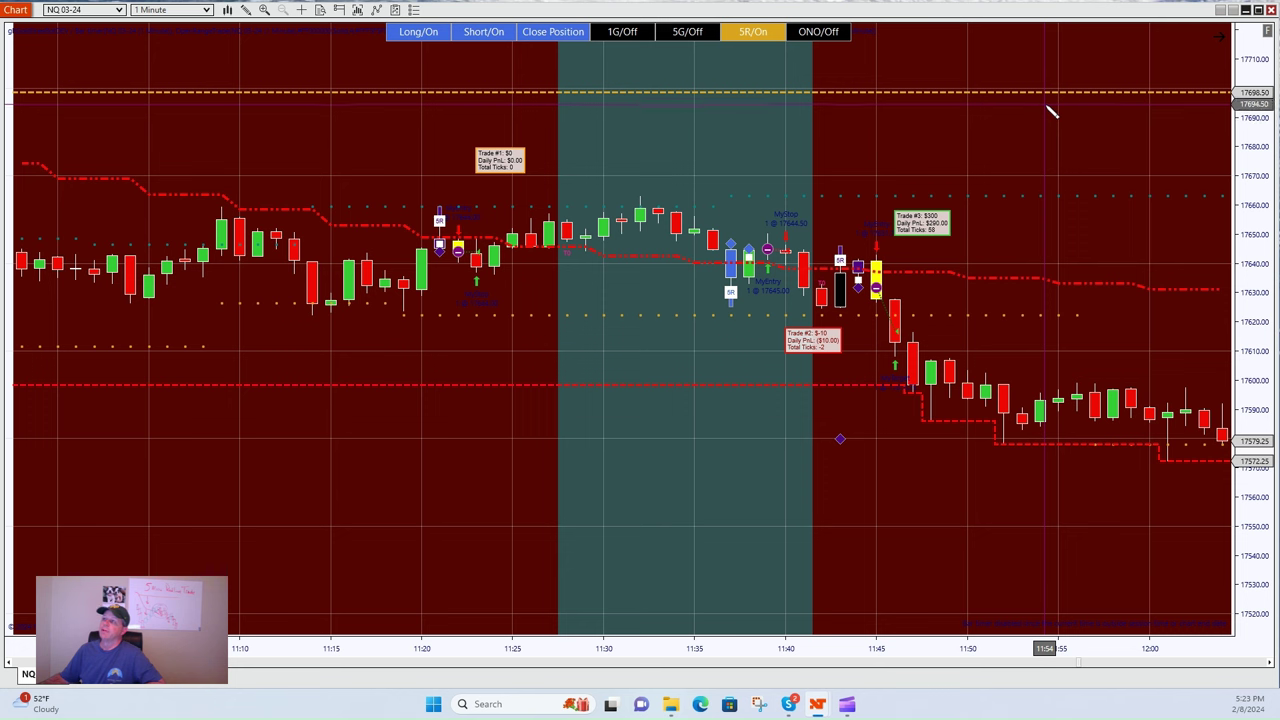
left_click_drag(1040, 98, 1040, 265)
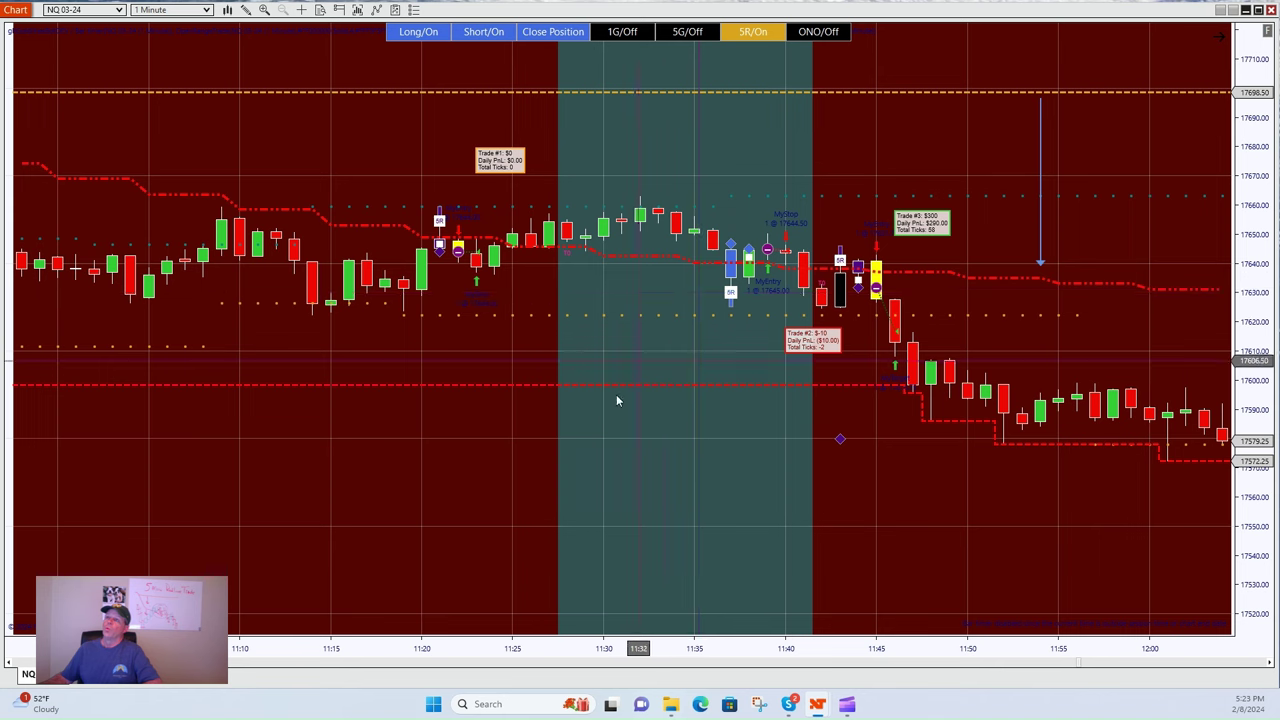
- Examine the price action before and after the Trade #3 entry, from about 10:35 through to 12:45
left_click_drag(614, 648, 748, 648)
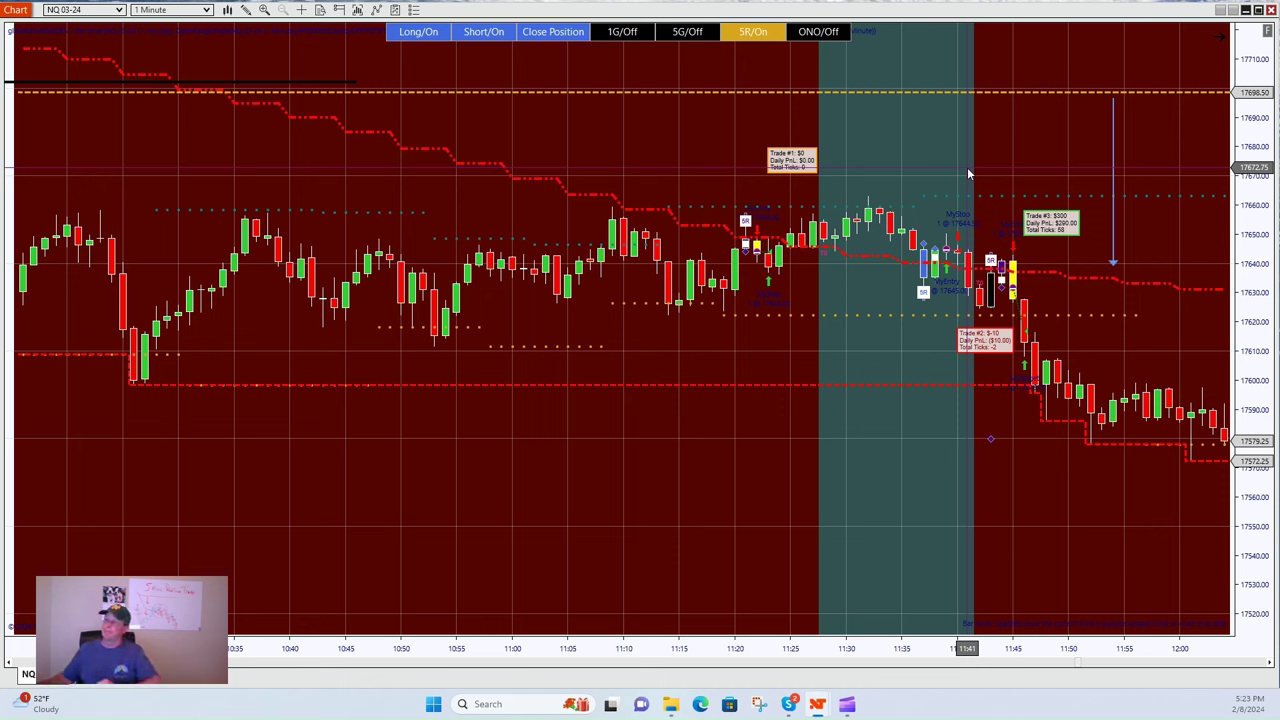
left_click_drag(960, 647, 886, 646)
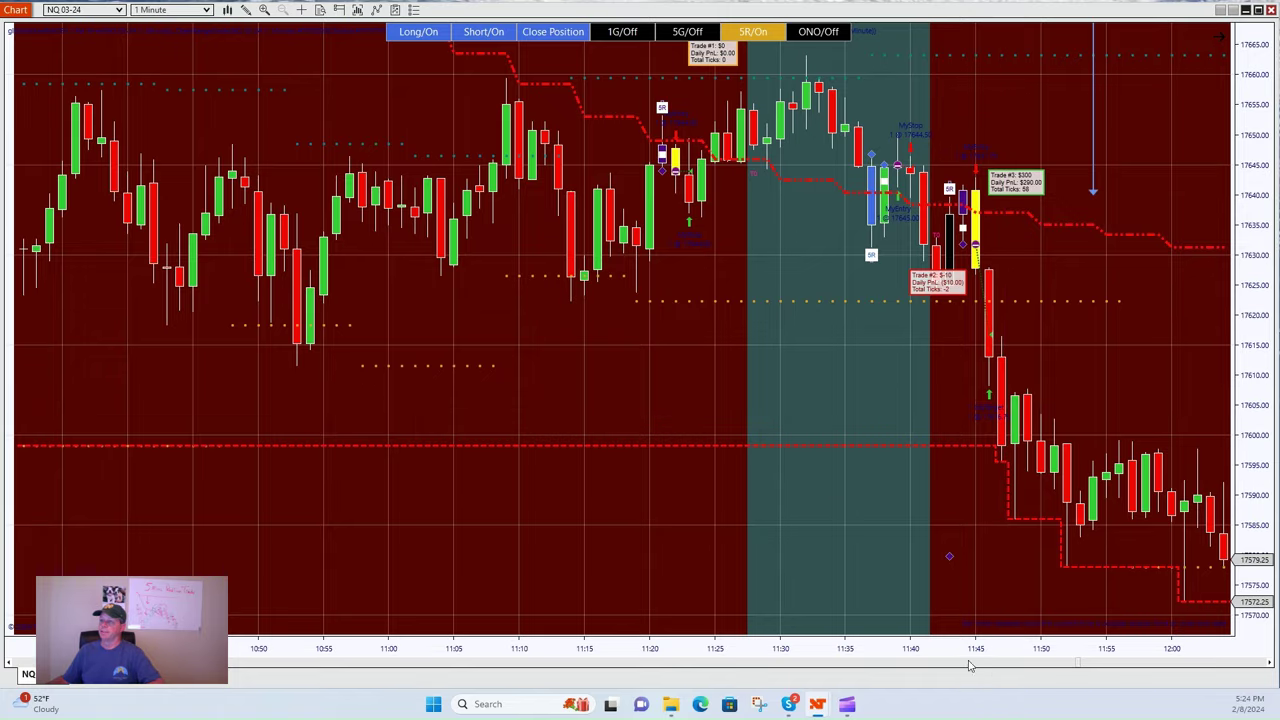
left_click_drag(966, 657, 1030, 657)
left_click_drag(978, 567, 614, 517)
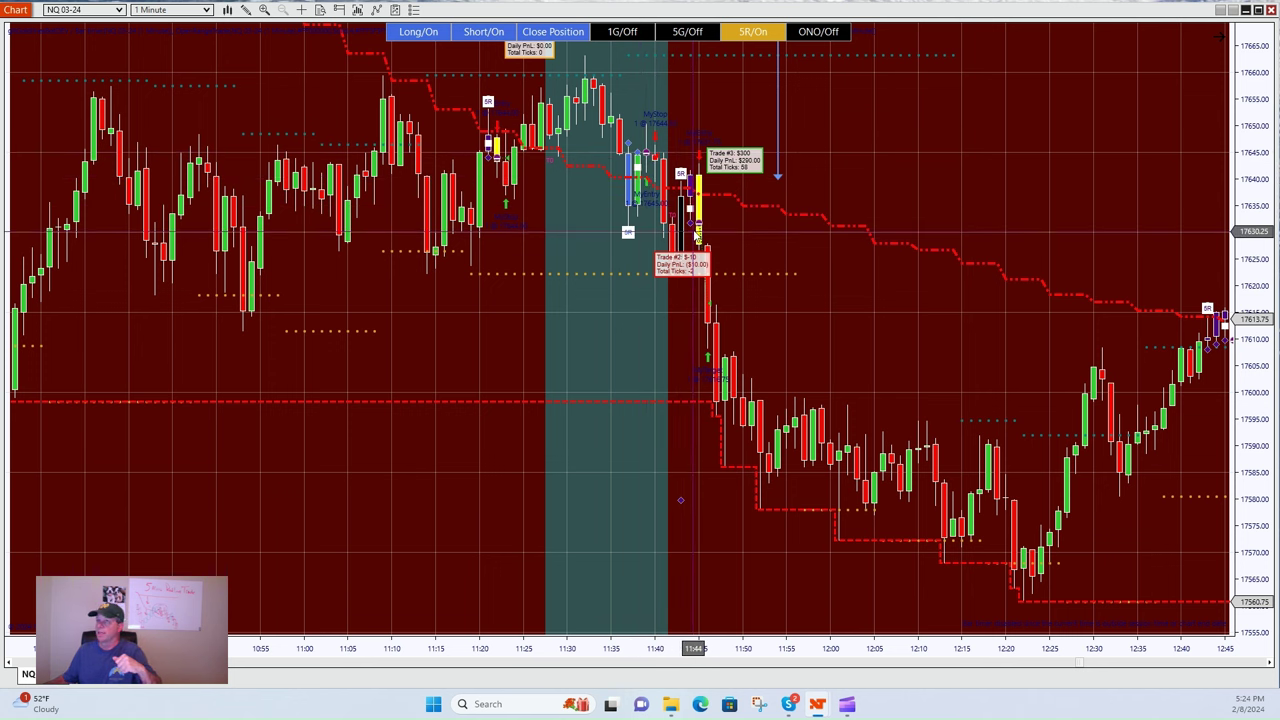
left_click_drag(1252, 160, 734, 255)
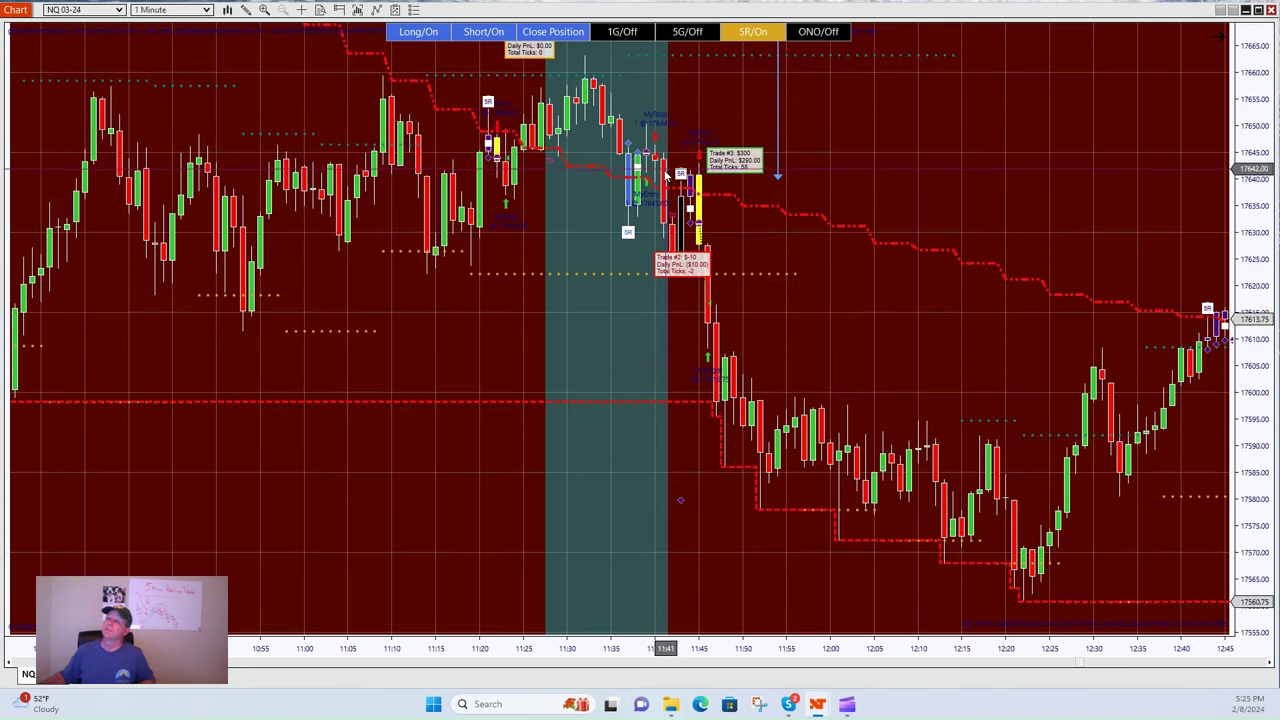
- Draw an ellipse around the price drop and Trade #2 entry from about 11:30 to 11:41, spanning roughly 17665 down to 17627
left_click_drag(663, 648, 586, 648)
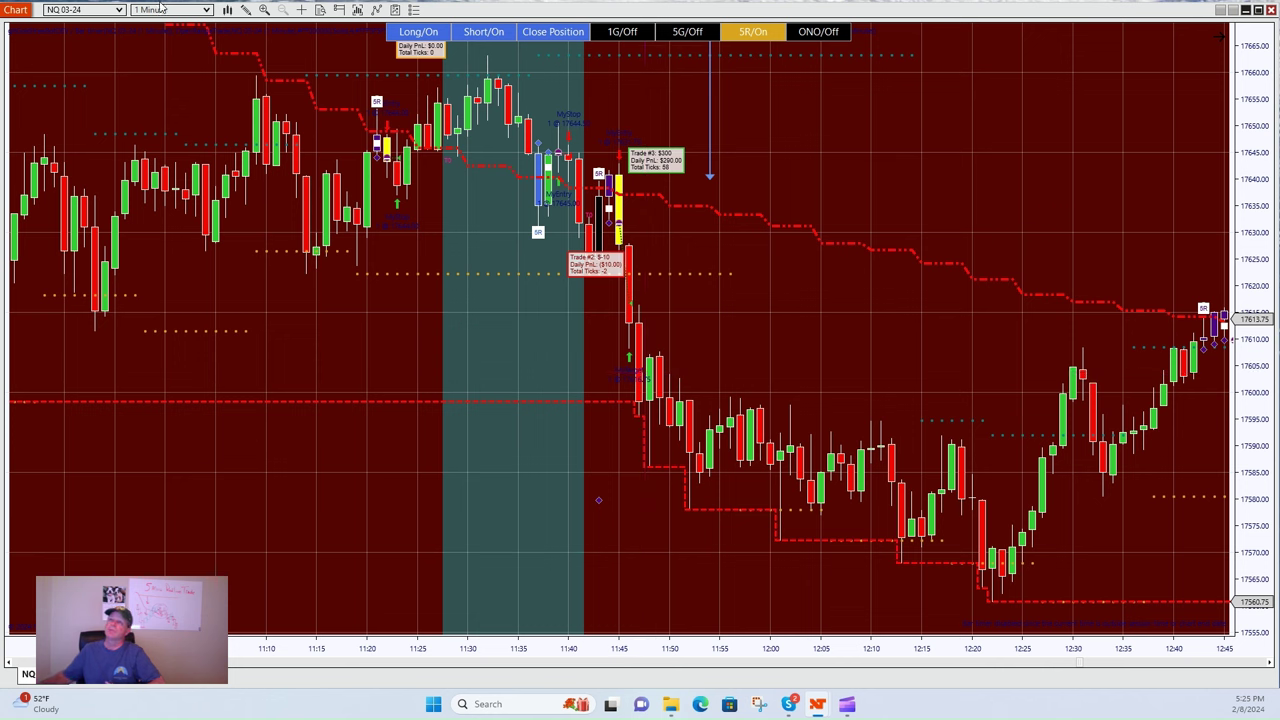
left_click(246, 9)
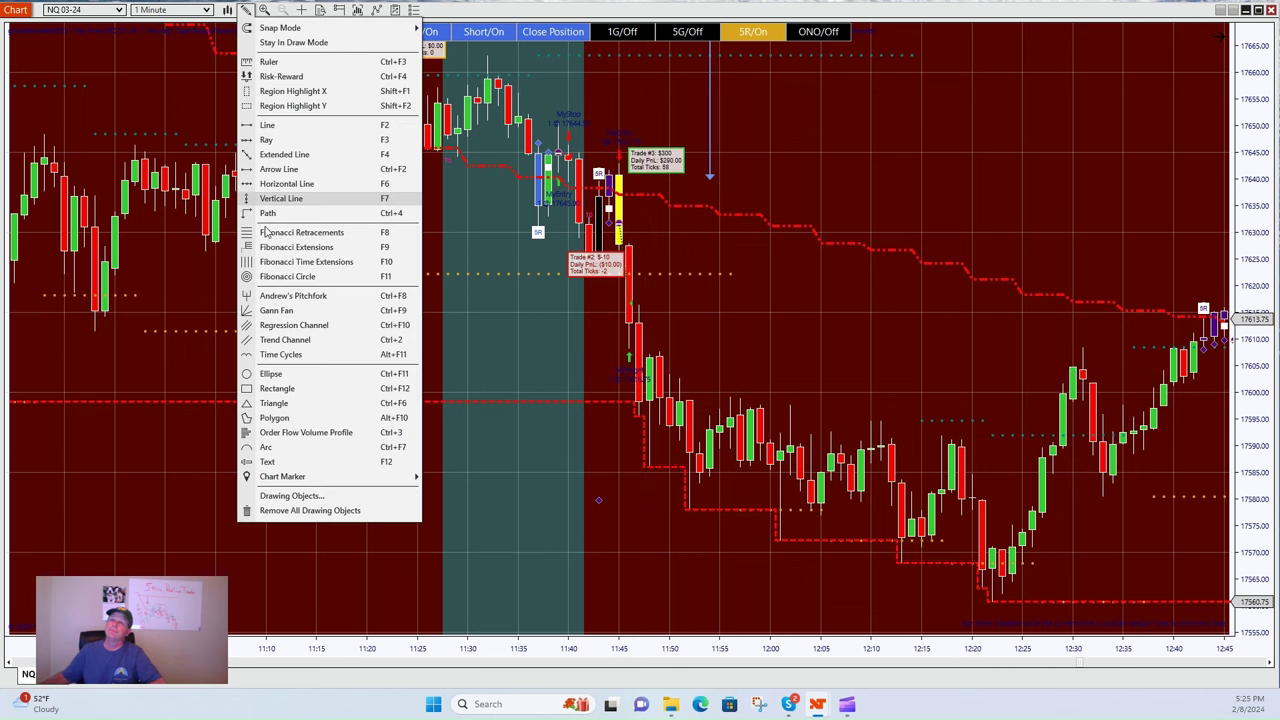
left_click(258, 374)
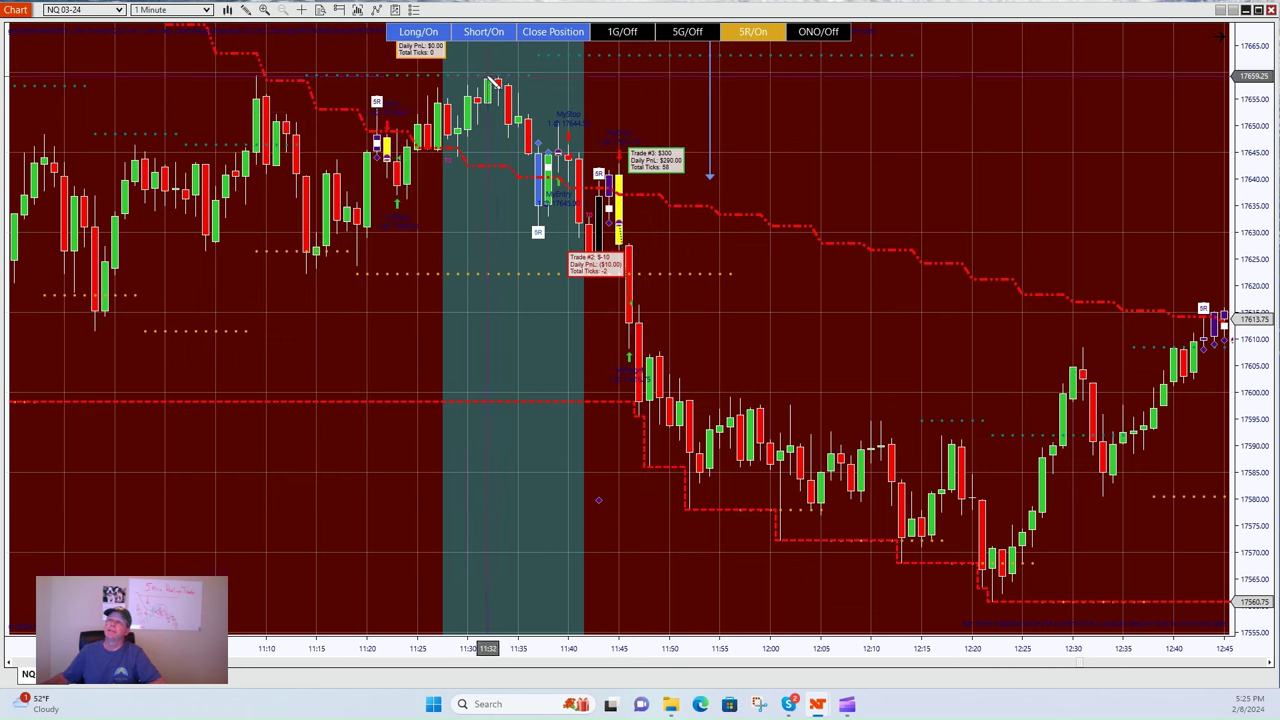
mouse_move(466, 54)
left_mouse_down()
mouse_move(525, 243)
mouse_move(594, 252)
left_mouse_up()
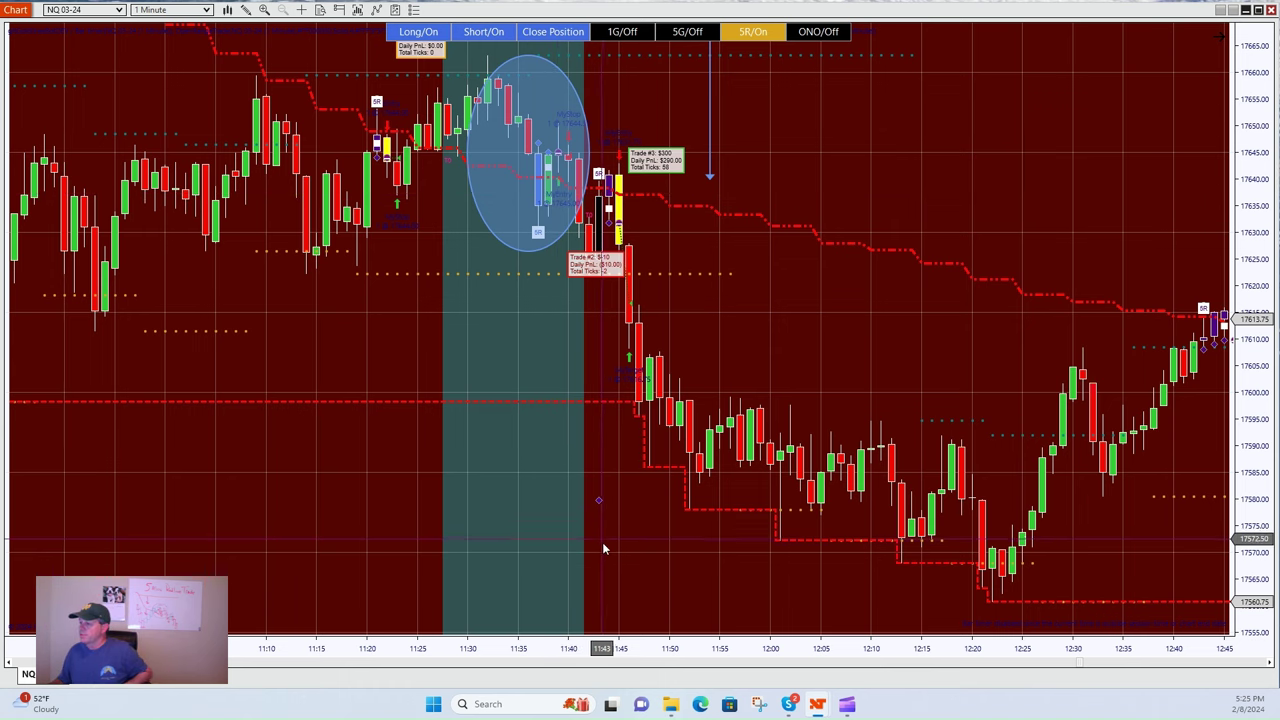
left_click_drag(571, 648, 480, 650)
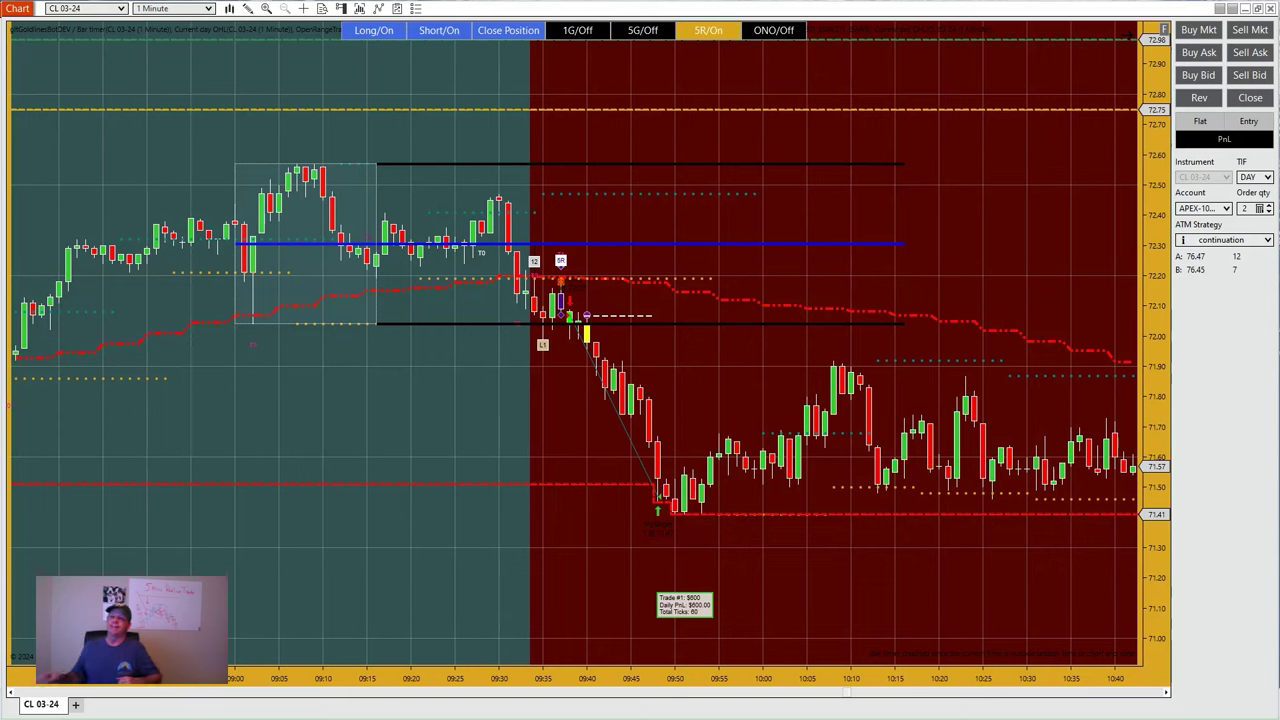
- Examine Trade #1 near 09:40 on the one-minute CL 03-24 chart against its opening range, and move on to the Trade #2 entry near 11:00
left_click_drag(389, 678, 448, 678)
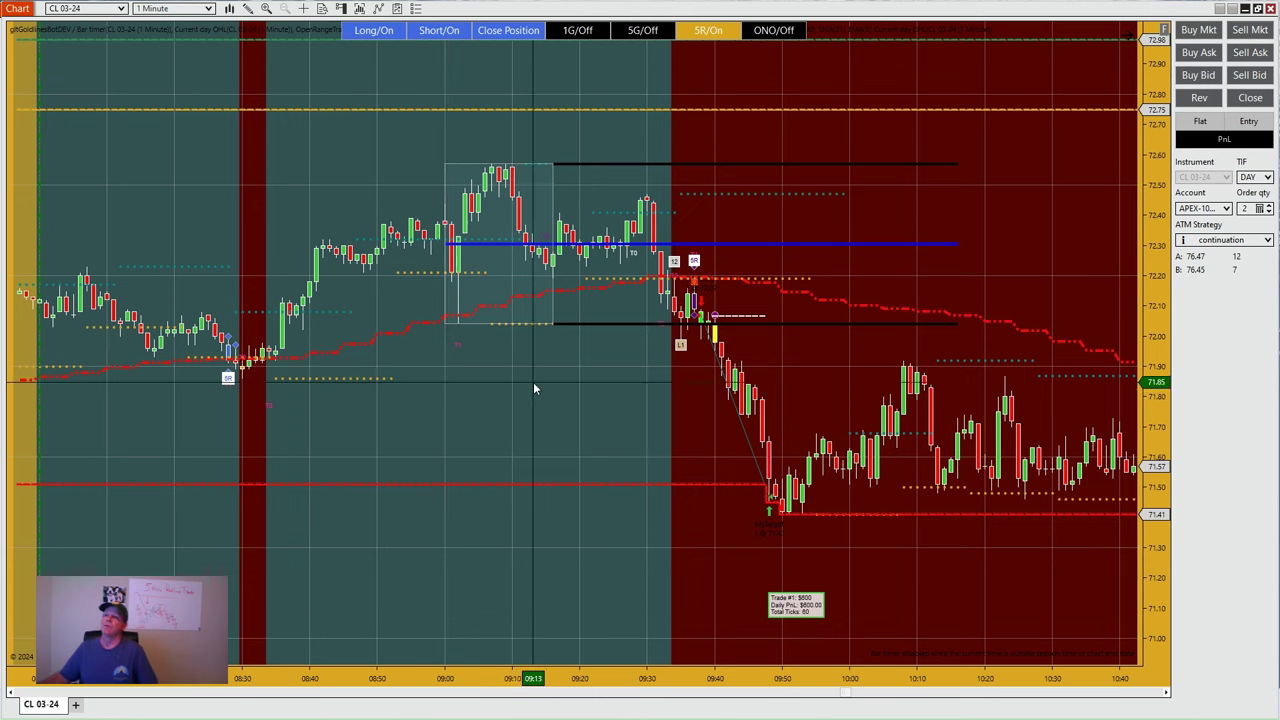
left_click_drag(500, 680, 590, 679)
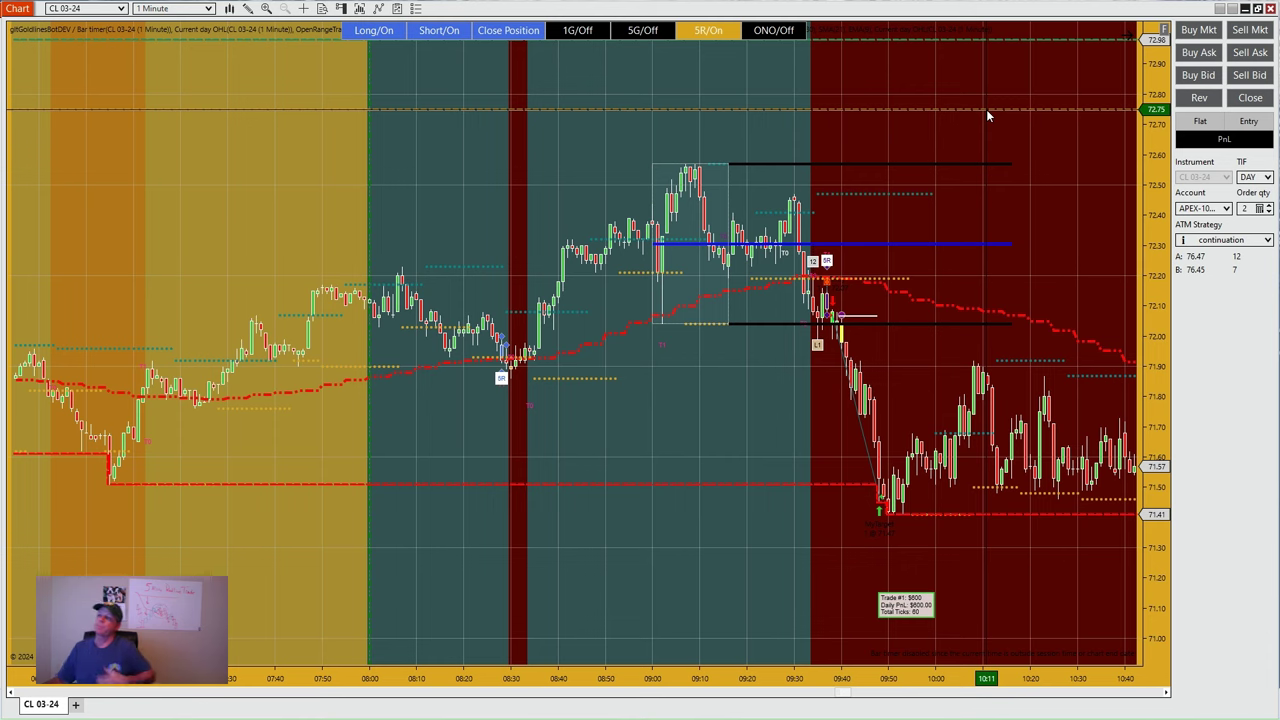
left_click_drag(766, 680, 413, 566)
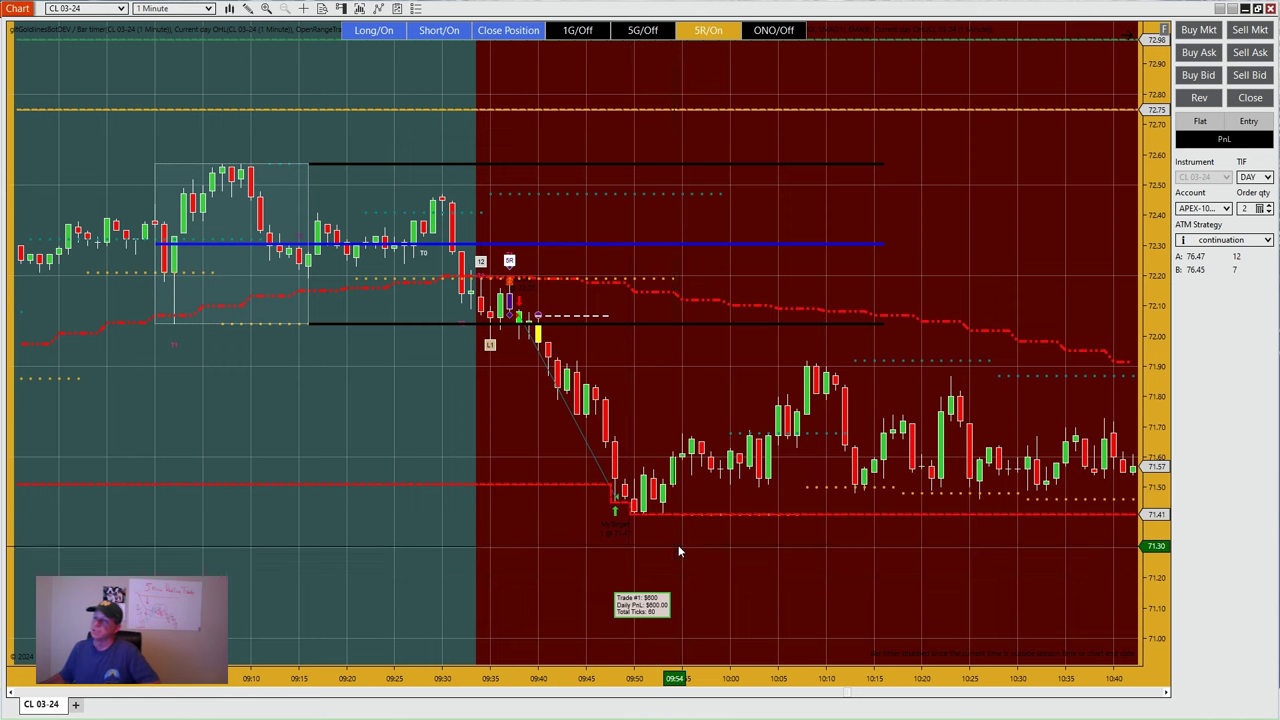
left_click_drag(645, 678, 855, 624)
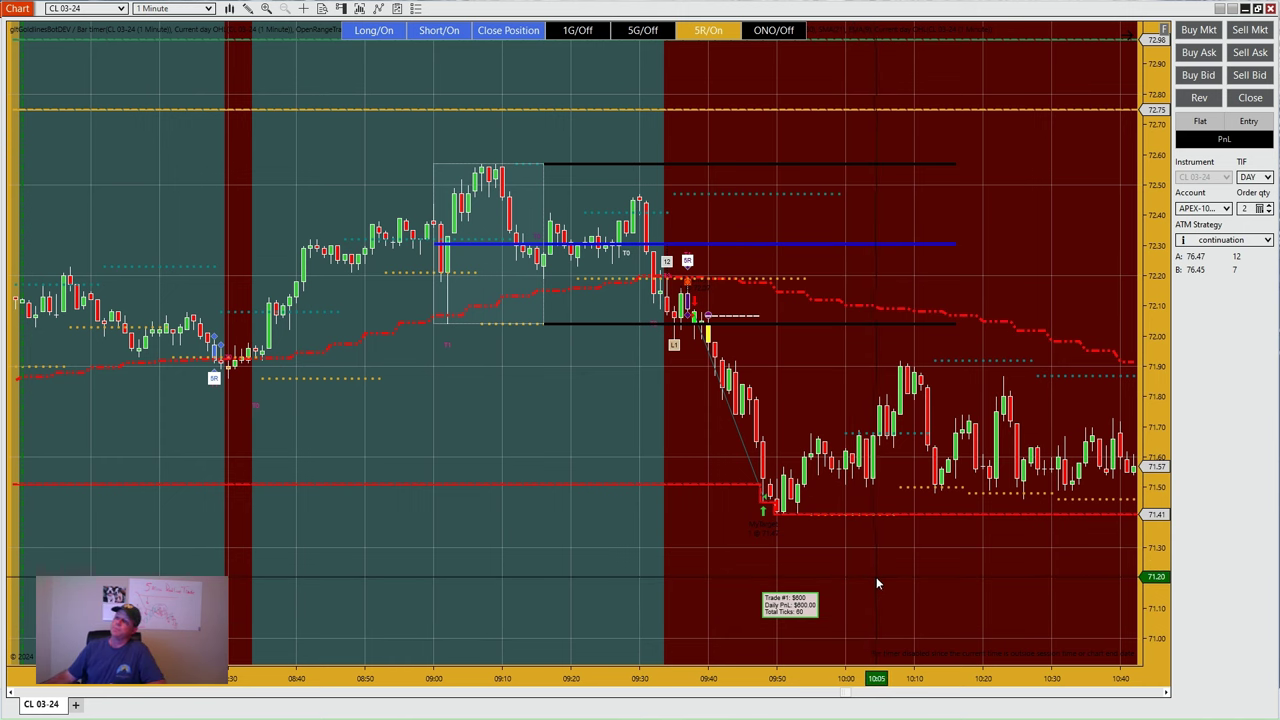
left_click_drag(876, 577, 617, 594)
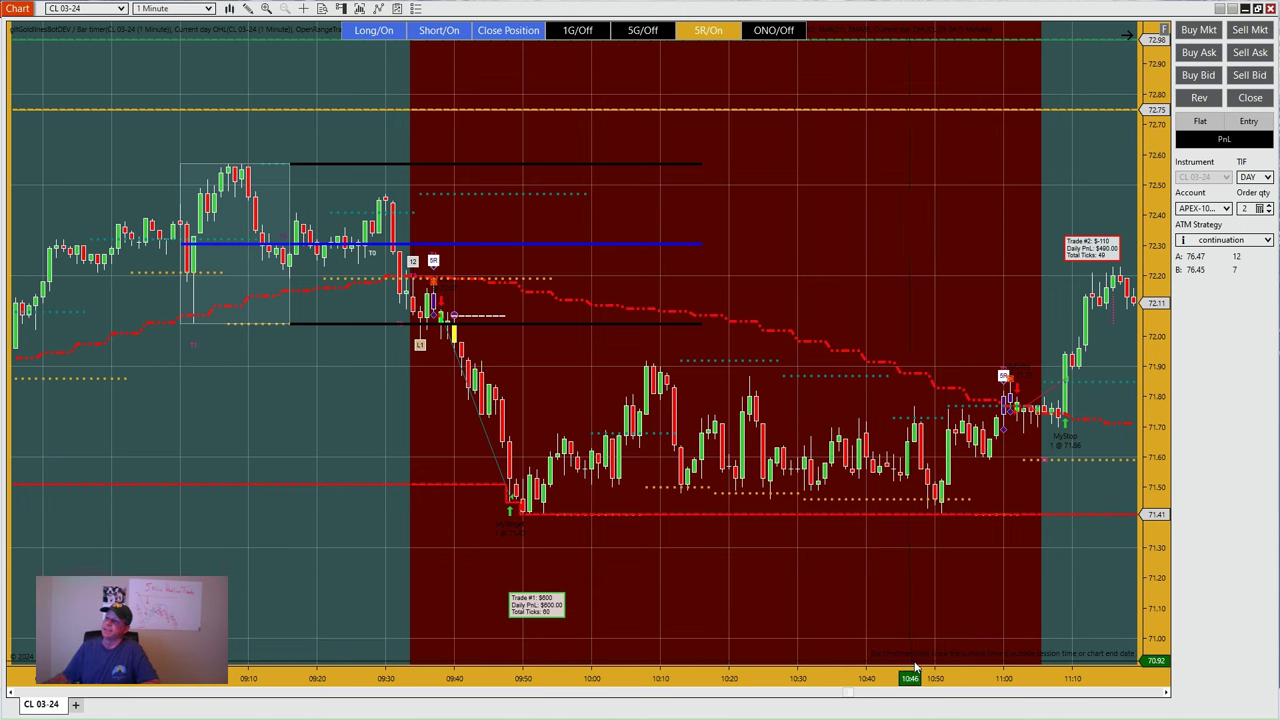
left_click_drag(931, 680, 800, 683)
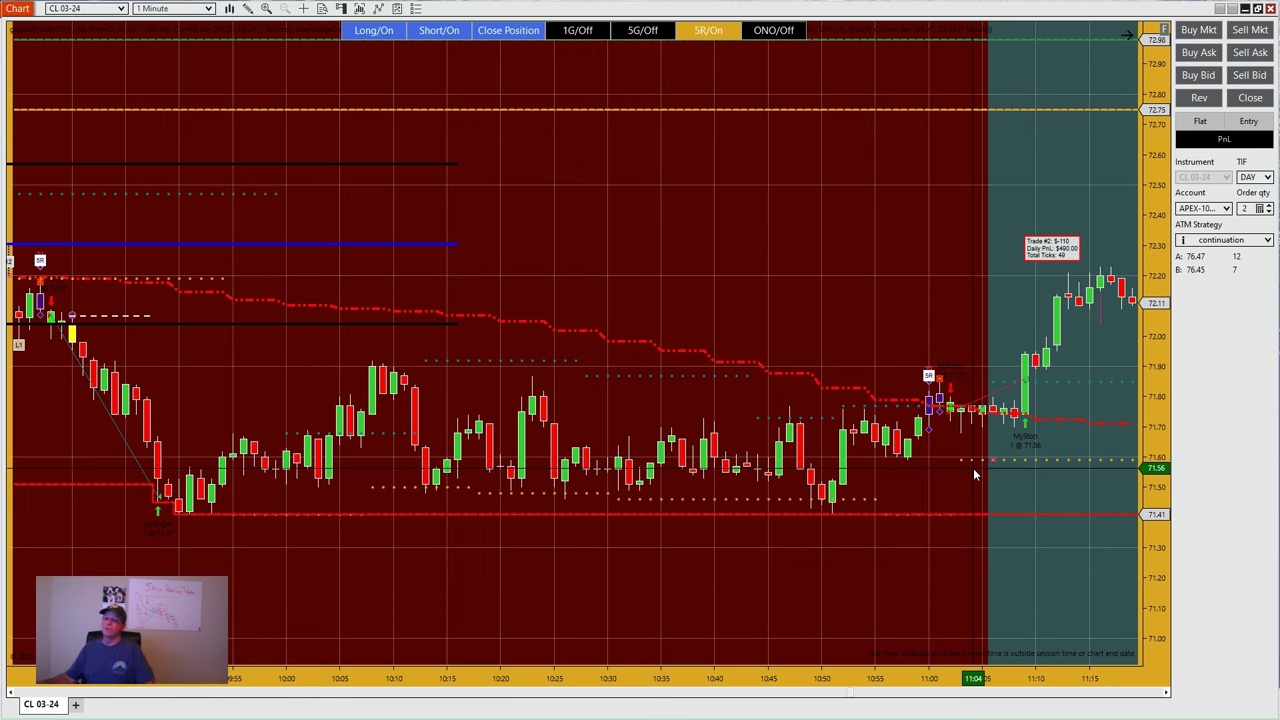
- Draw a small ellipse beside the Trade #1 decline, from about 09:45 to 09:53, spanning roughly 72.00 down to 71.90
left_click_drag(711, 680, 826, 688)
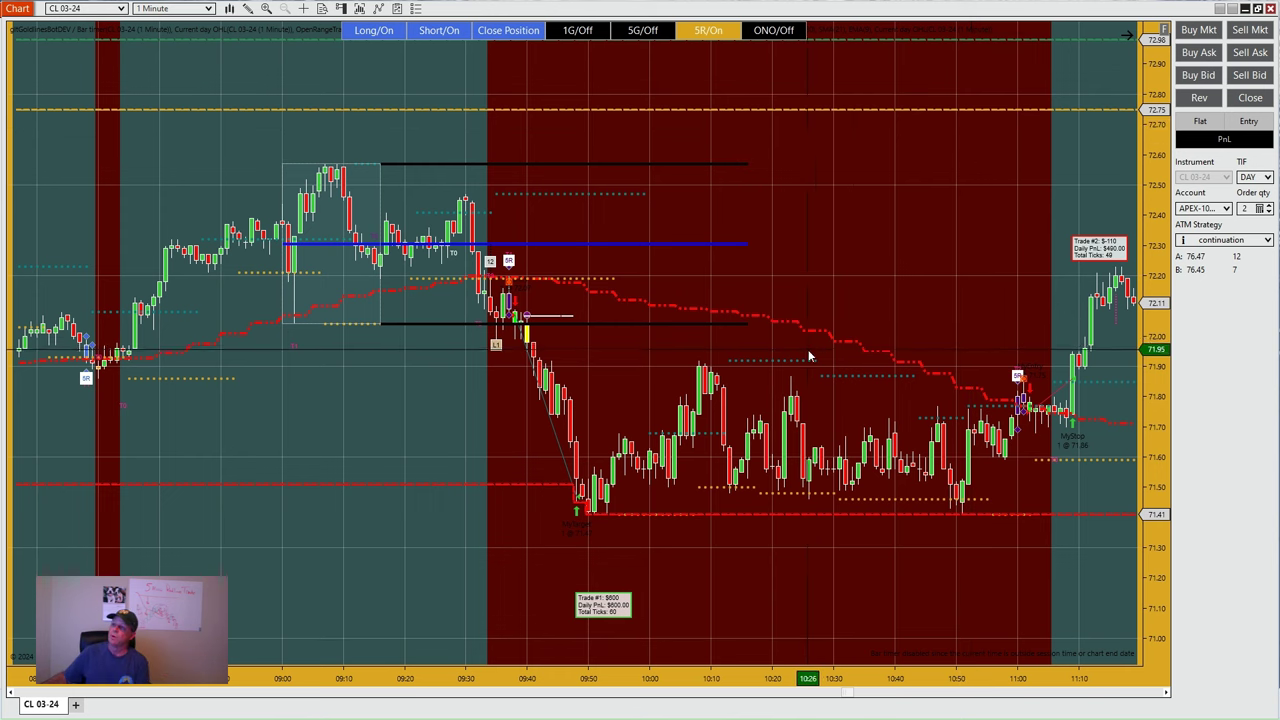
scroll(789, 351, "down", 2)
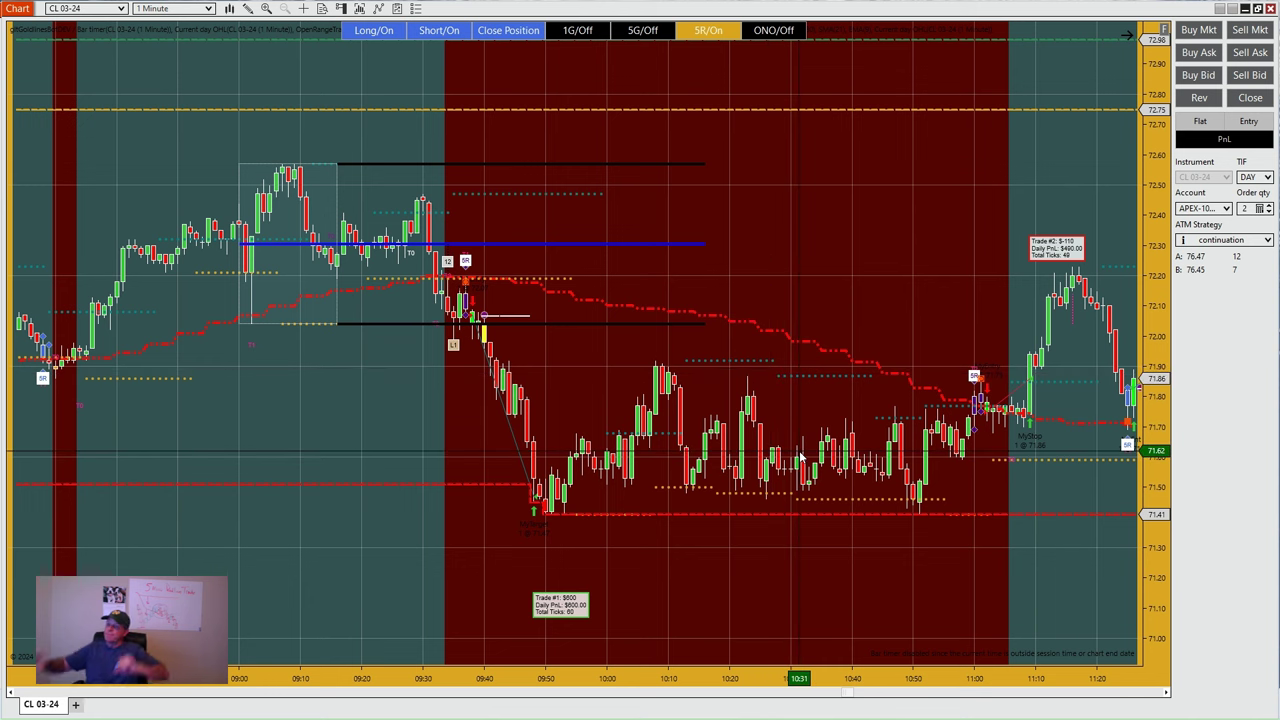
left_click(247, 9)
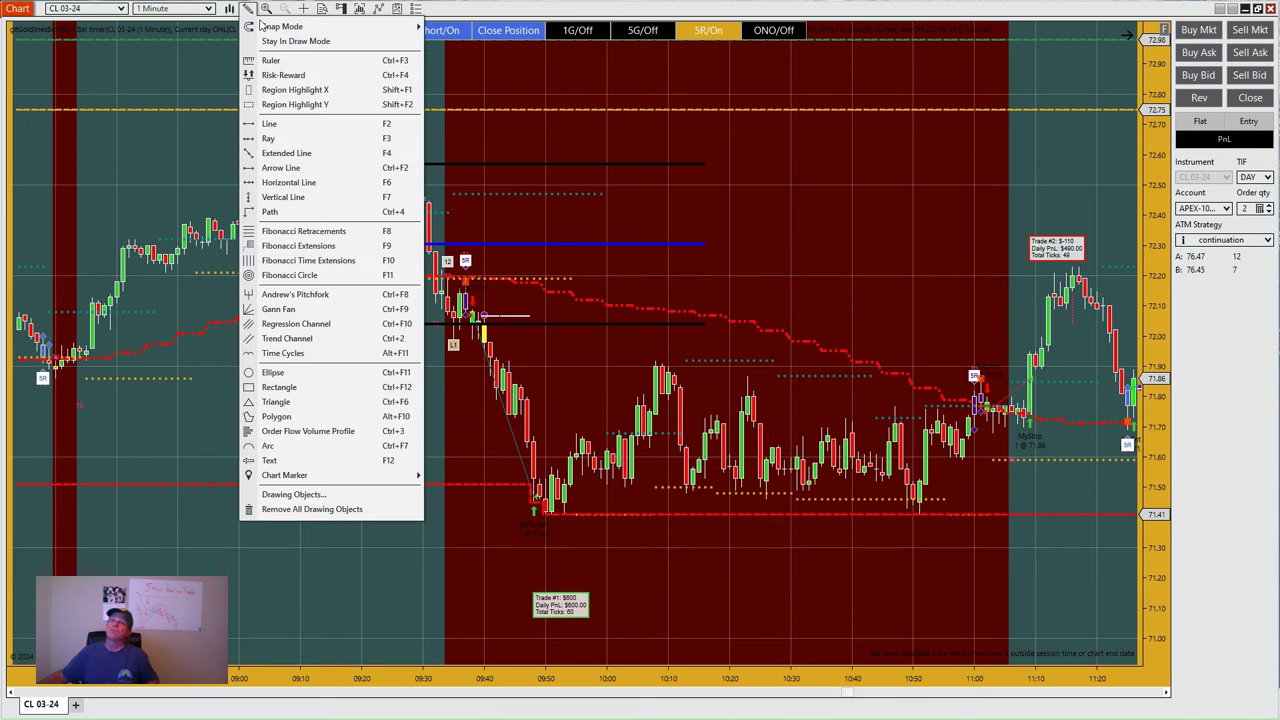
left_click(272, 372)
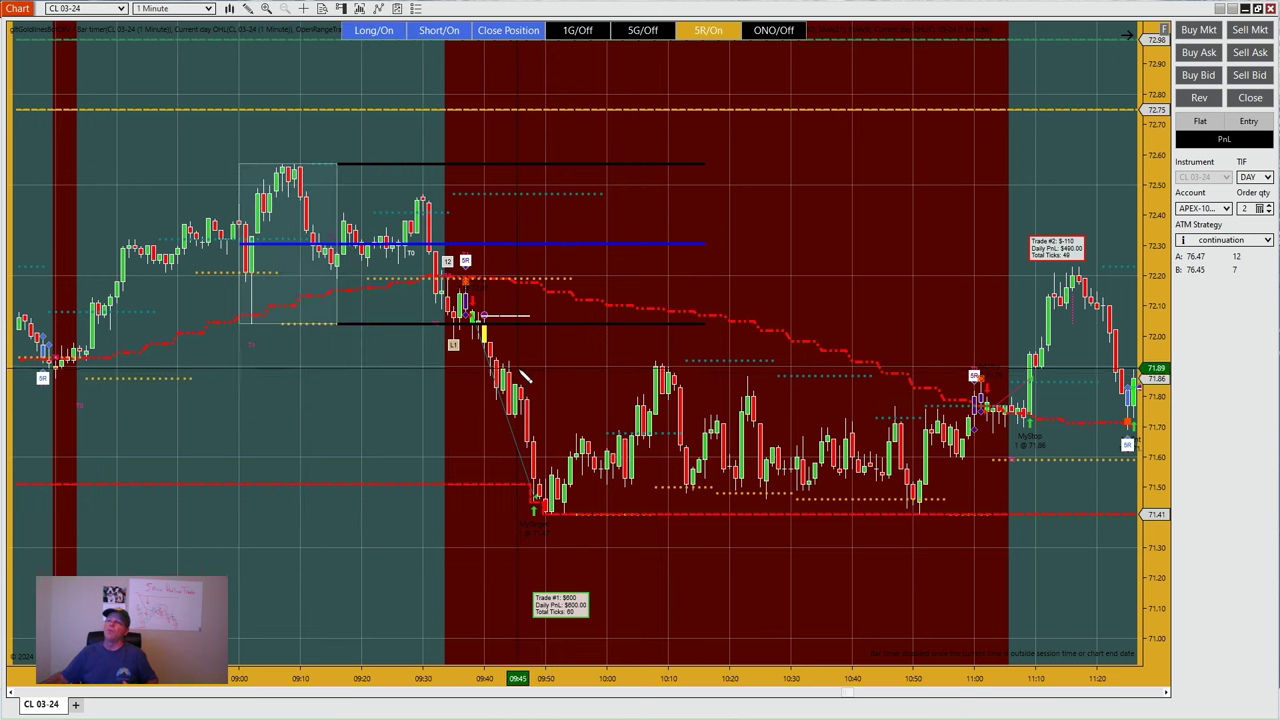
mouse_move(517, 366)
left_mouse_down()
mouse_move(514, 449)
mouse_move(614, 505)
mouse_move(674, 500)
mouse_move(566, 342)
left_mouse_up()
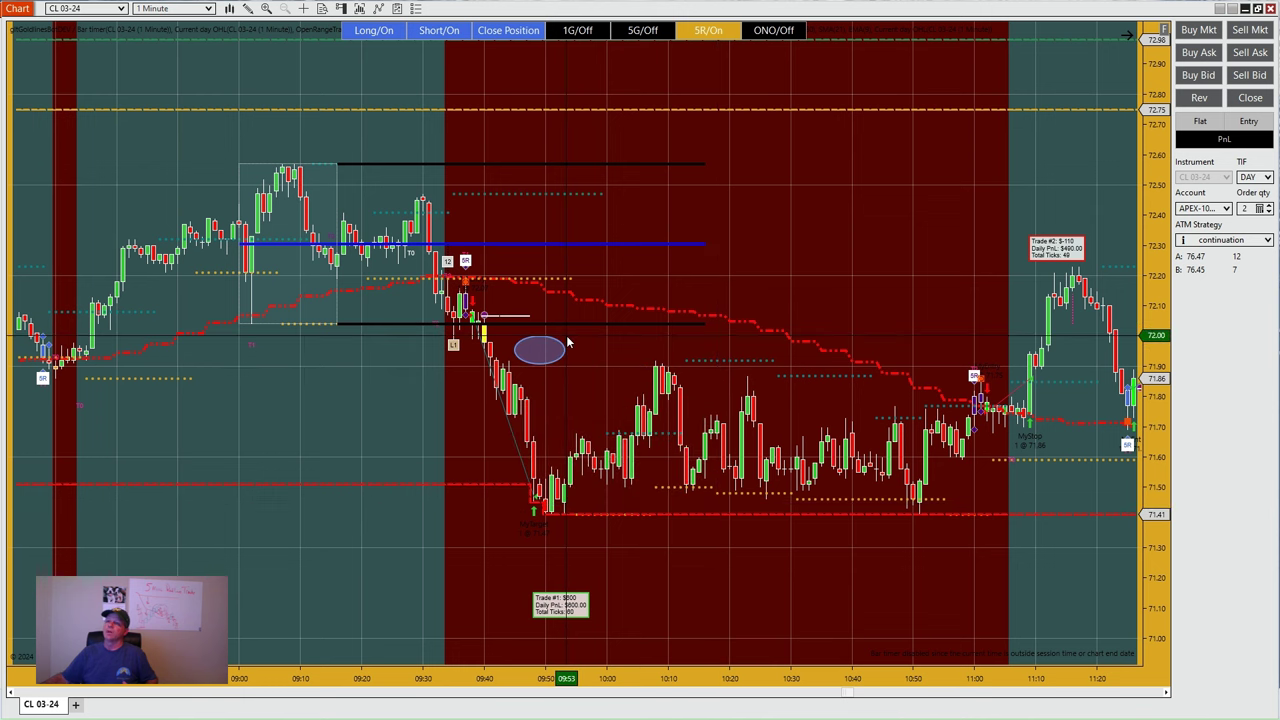
- Draw a rectangle around the sideways range from about 09:44 to 11:18, spanning roughly 71.91 down to 71.41
left_click(248, 9)
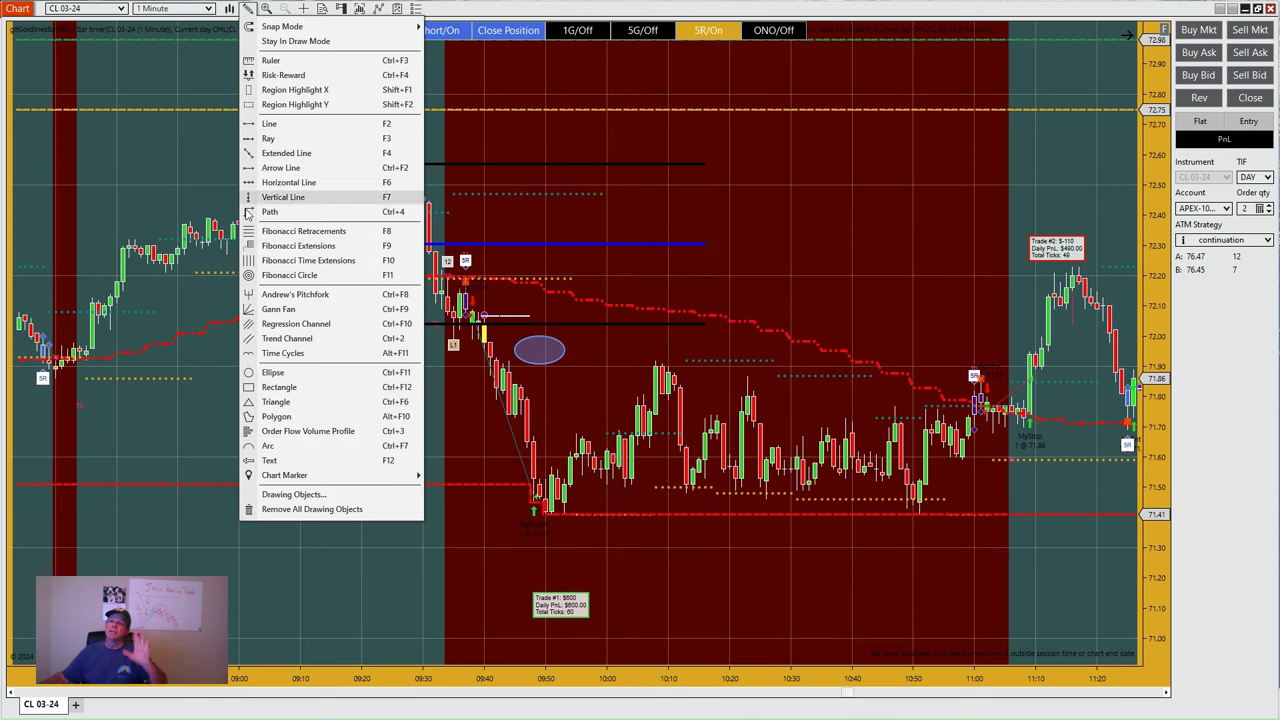
left_click(268, 389)
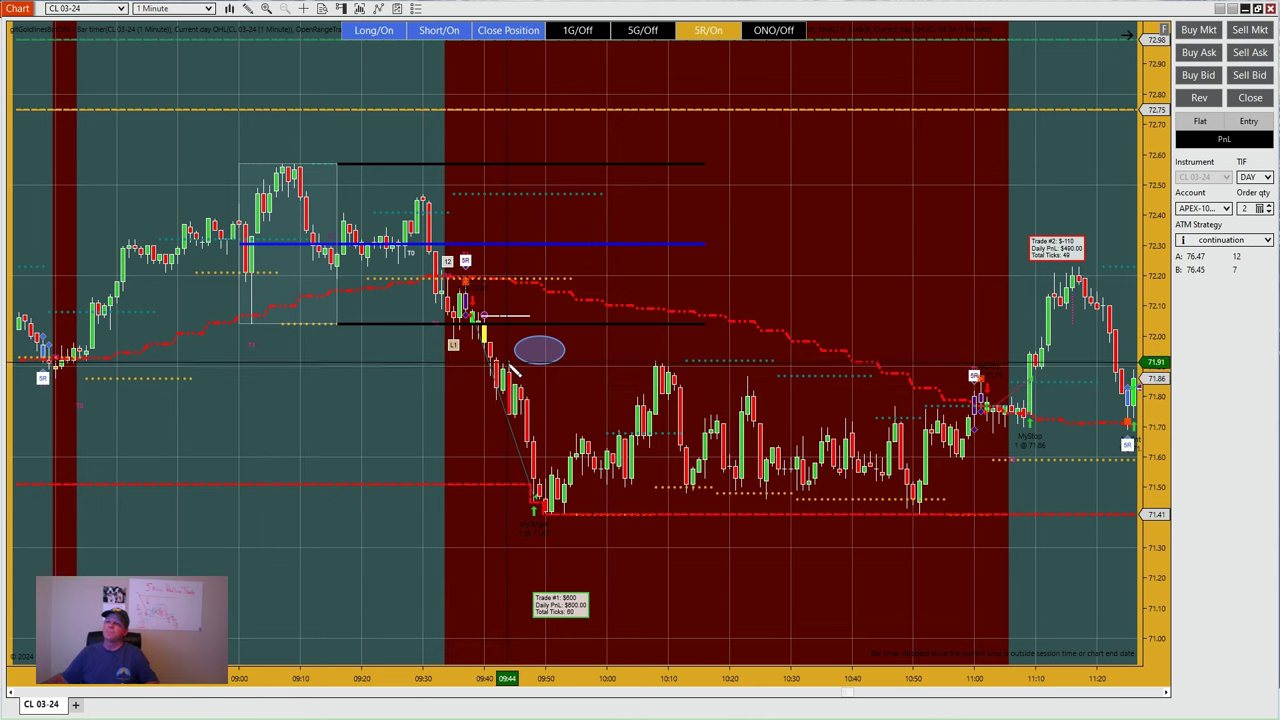
mouse_move(522, 502)
left_mouse_down()
mouse_move(674, 523)
mouse_move(903, 514)
mouse_move(1029, 528)
mouse_move(1086, 515)
left_mouse_up()
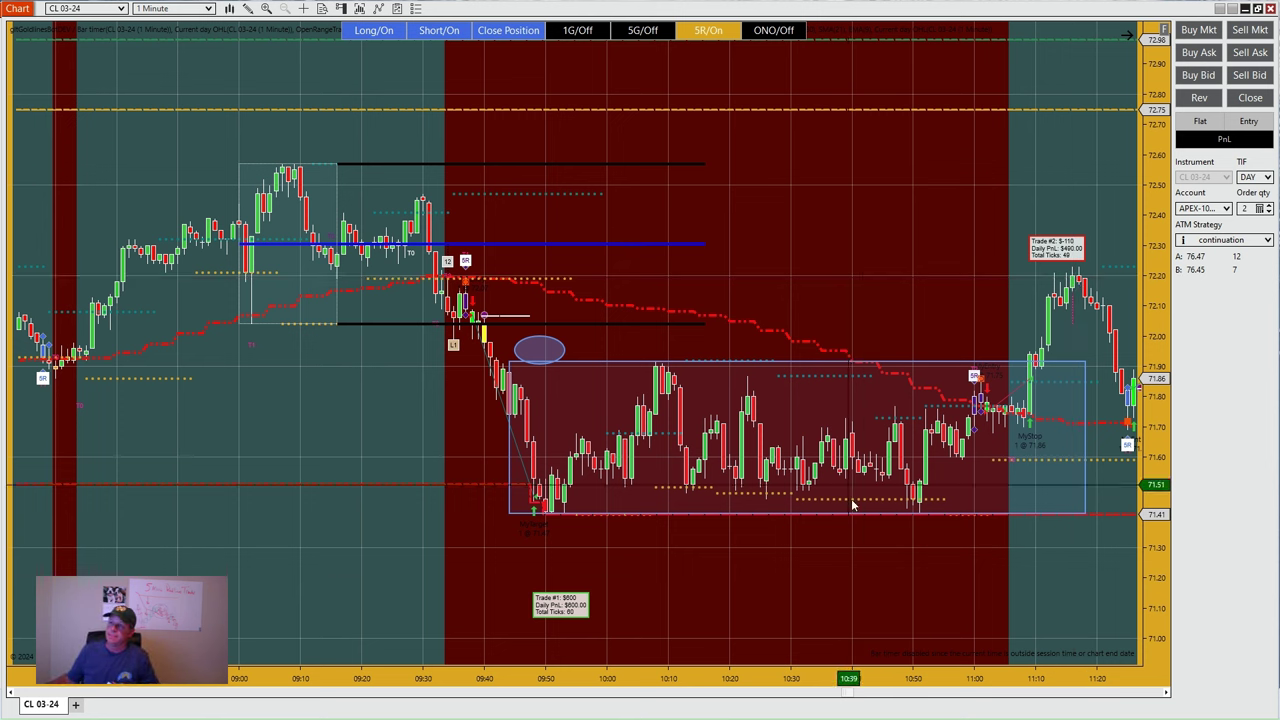
- Examine how the Trade #1, #2 and #3 entries relate to the boxed sideways range and the opening range
left_click_drag(871, 597, 749, 594)
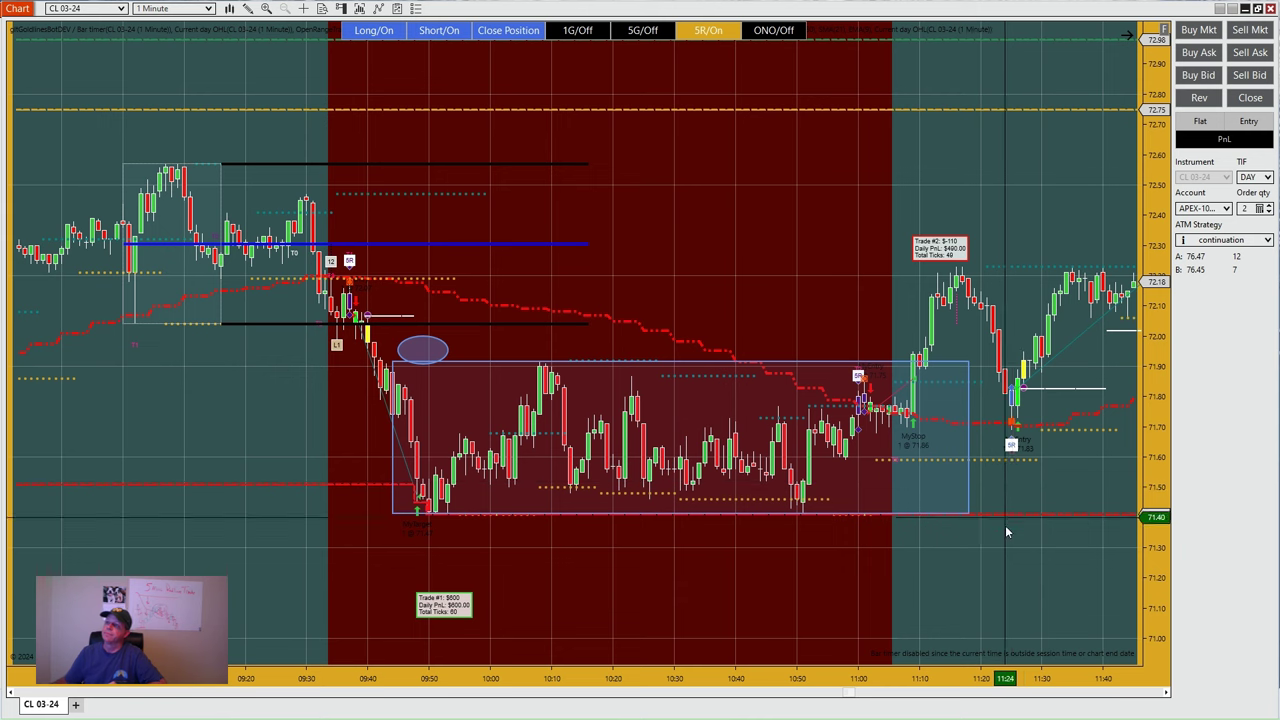
left_click_drag(986, 678, 957, 679)
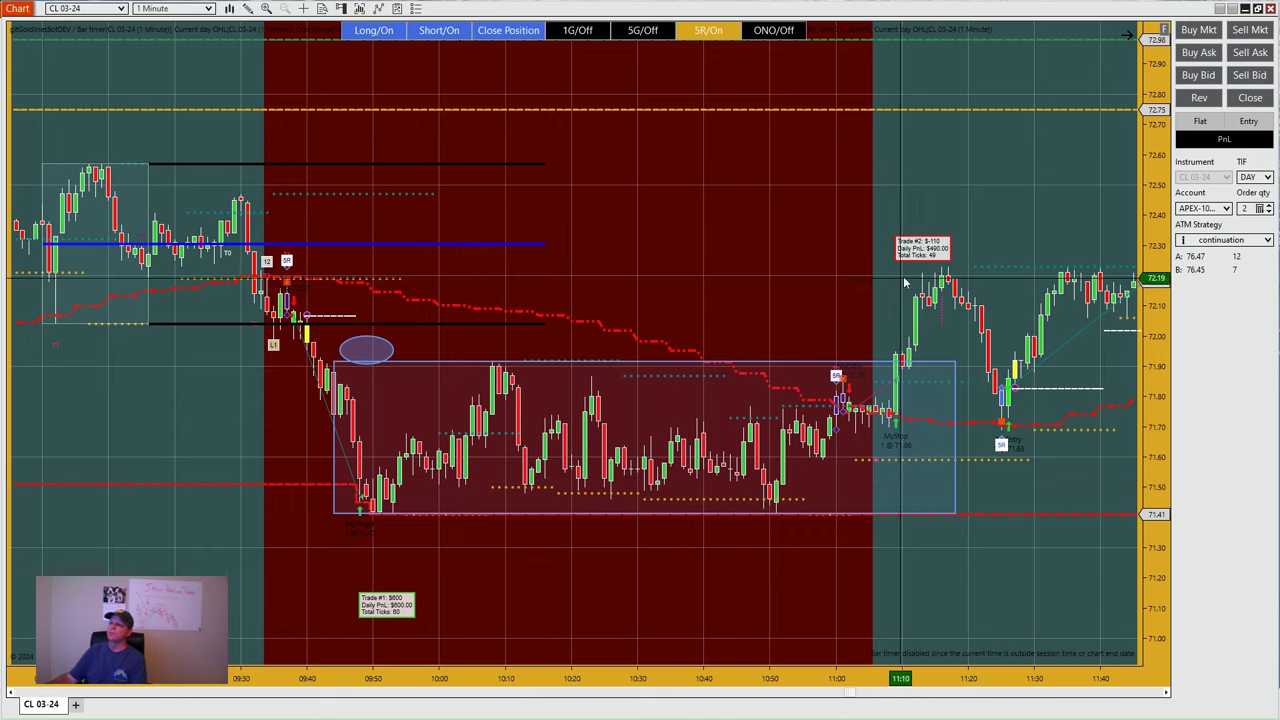
left_click_drag(1008, 491, 732, 503)
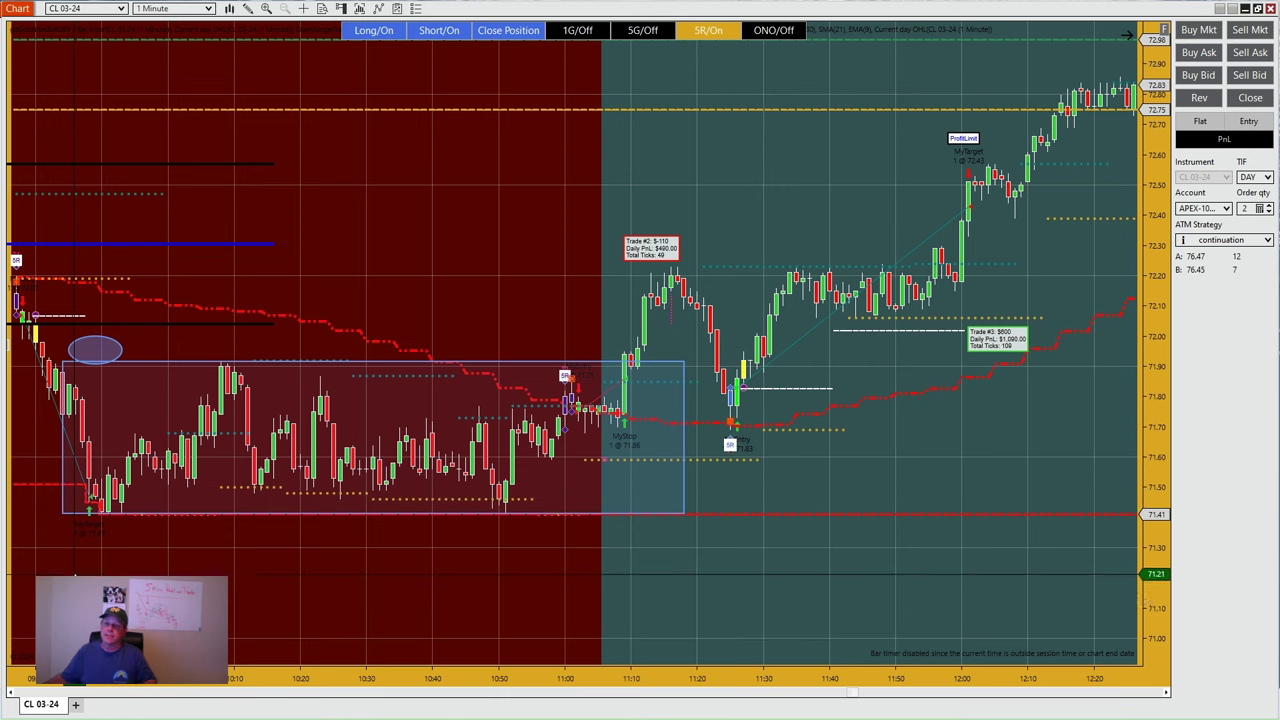
scroll(675, 515, "up", 10)
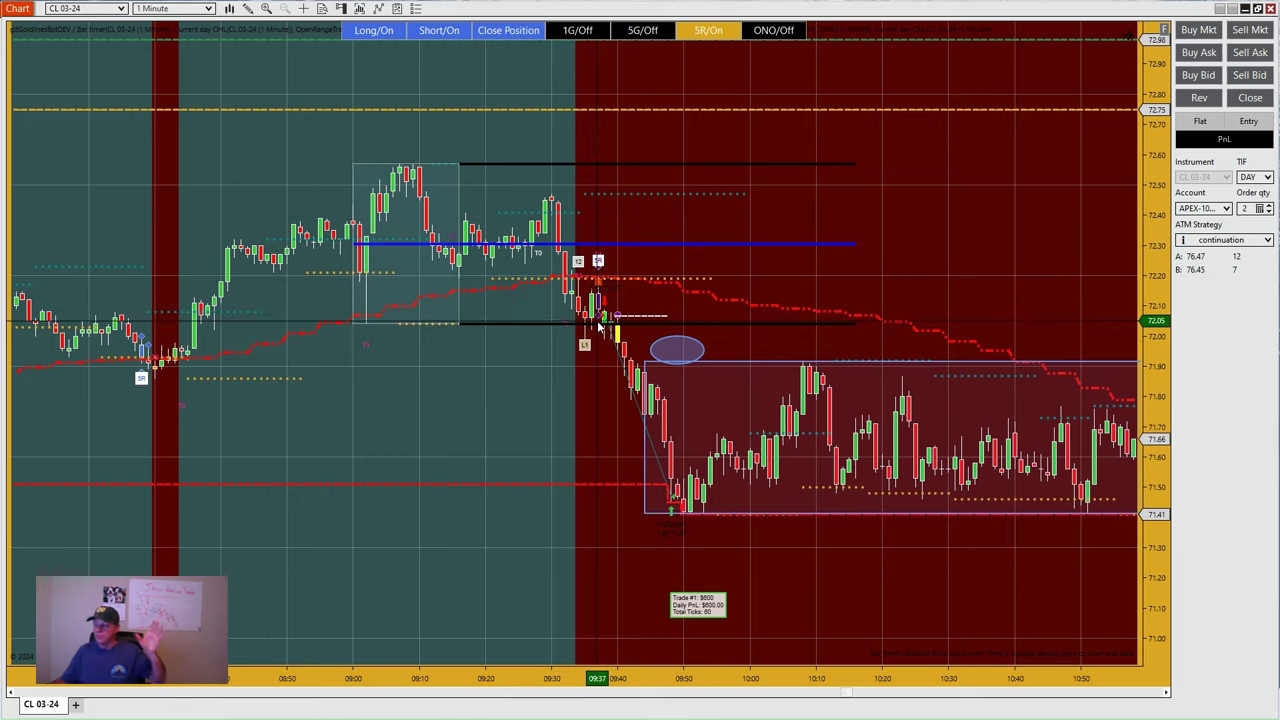
left_click_drag(618, 680, 229, 678)
left_click_drag(91, 420, 593, 440)
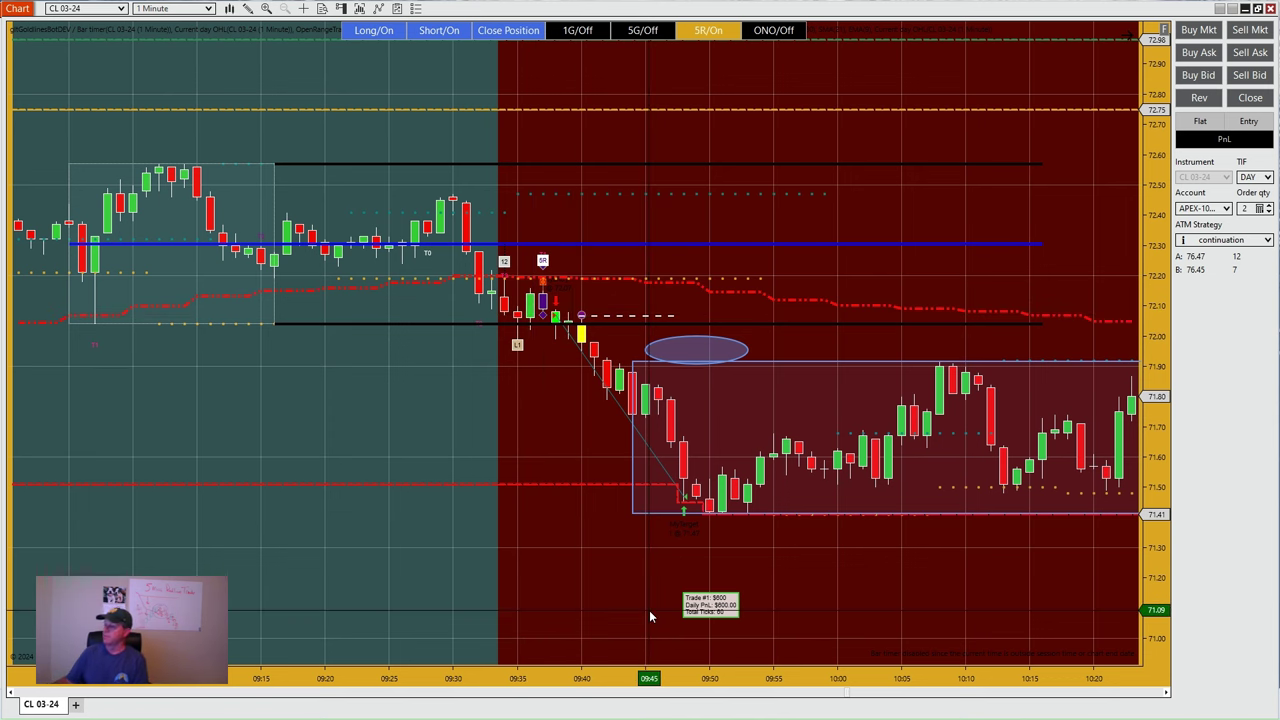
left_click_drag(898, 566, 277, 577)
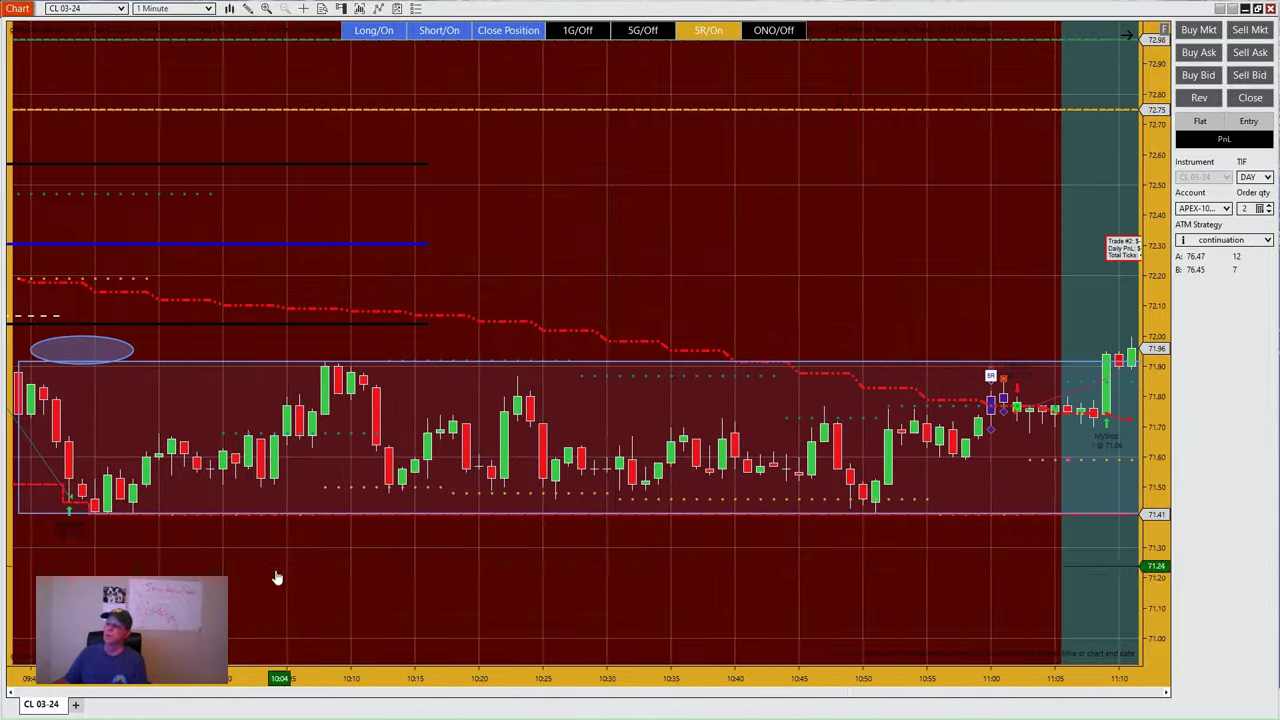
left_click_drag(546, 679, 714, 679)
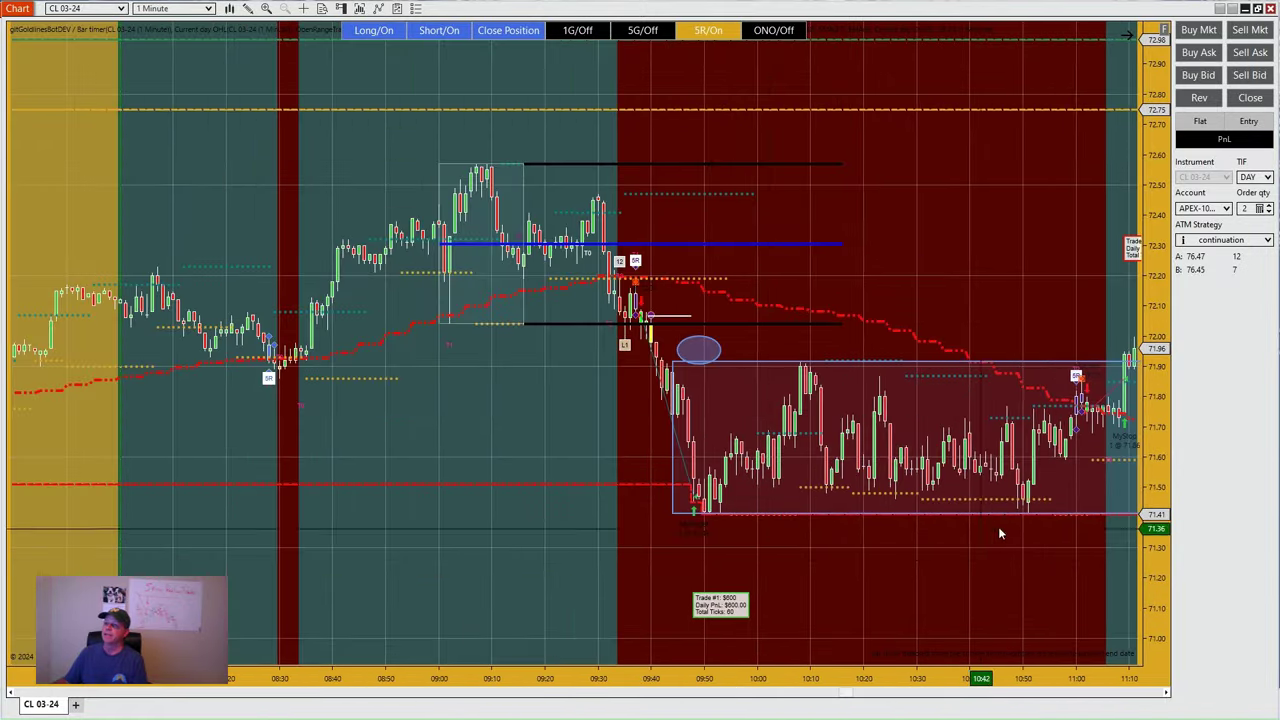
left_click_drag(965, 578, 675, 573)
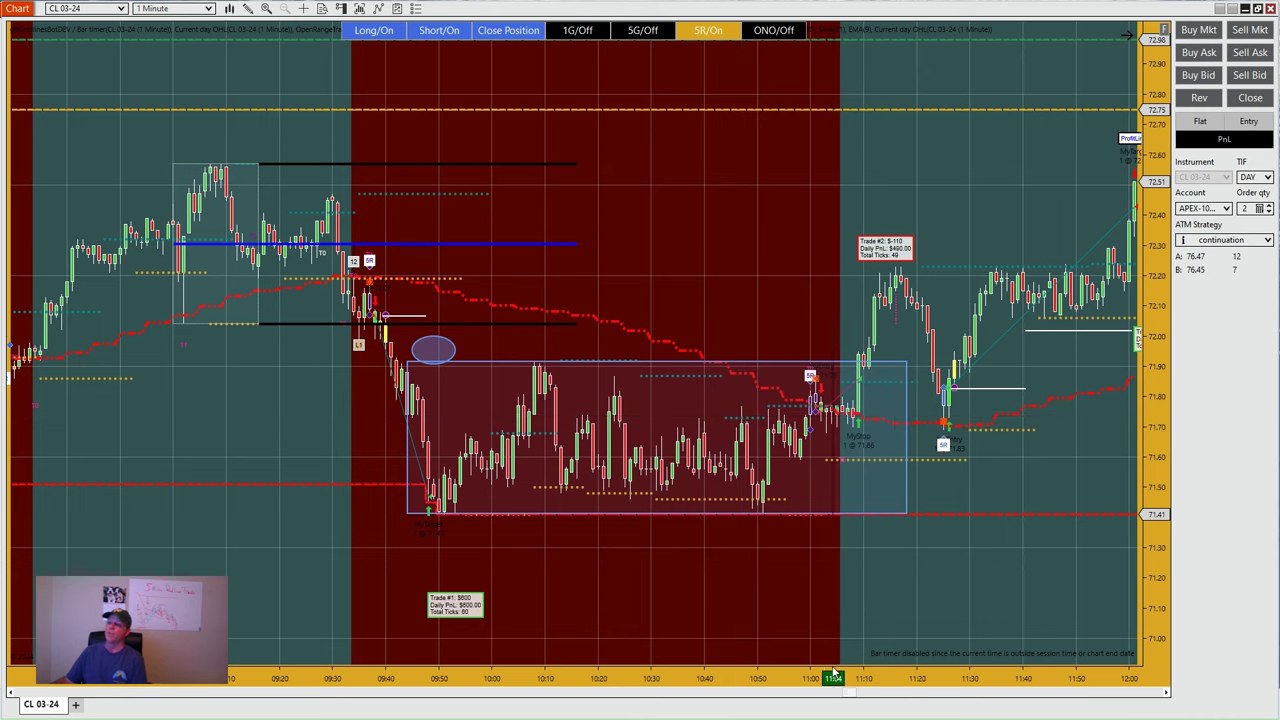
scroll(885, 560, "down", 3)
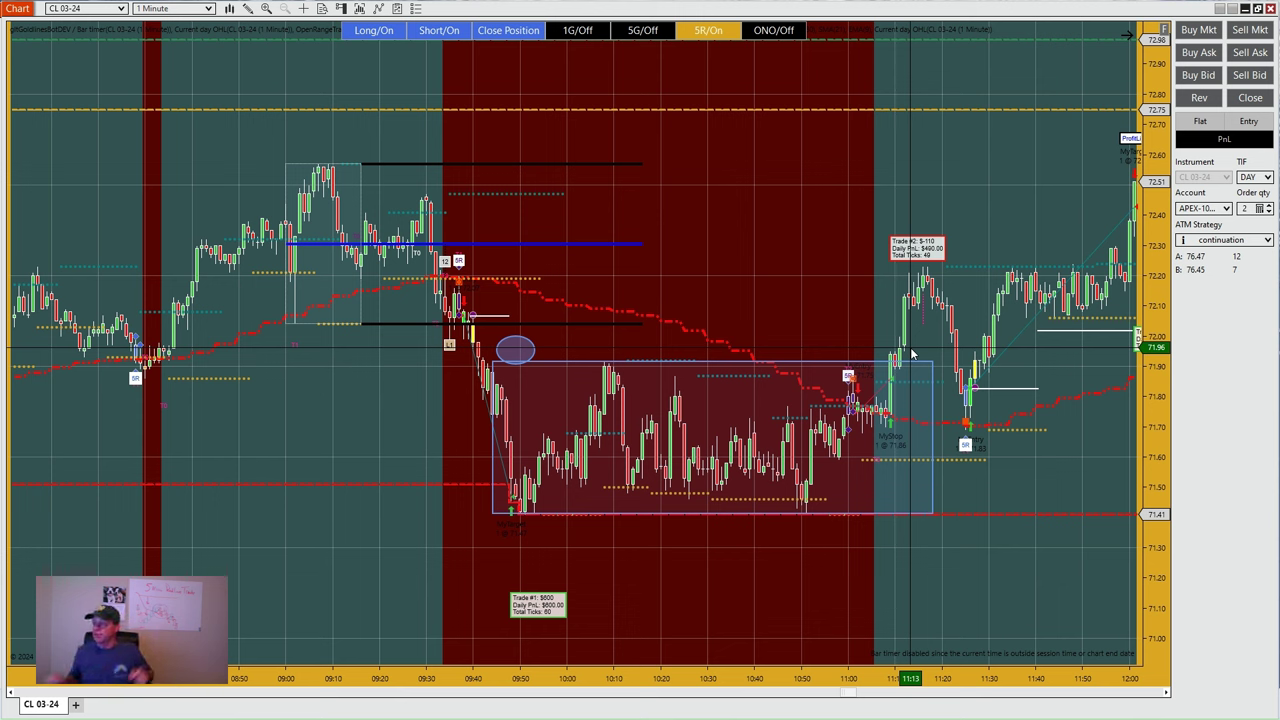
- Draw an ellipse around the Trade #3 entry from about 11:21 to 11:32, spanning roughly 71.86 down to 71.64
left_click_drag(949, 686, 757, 626)
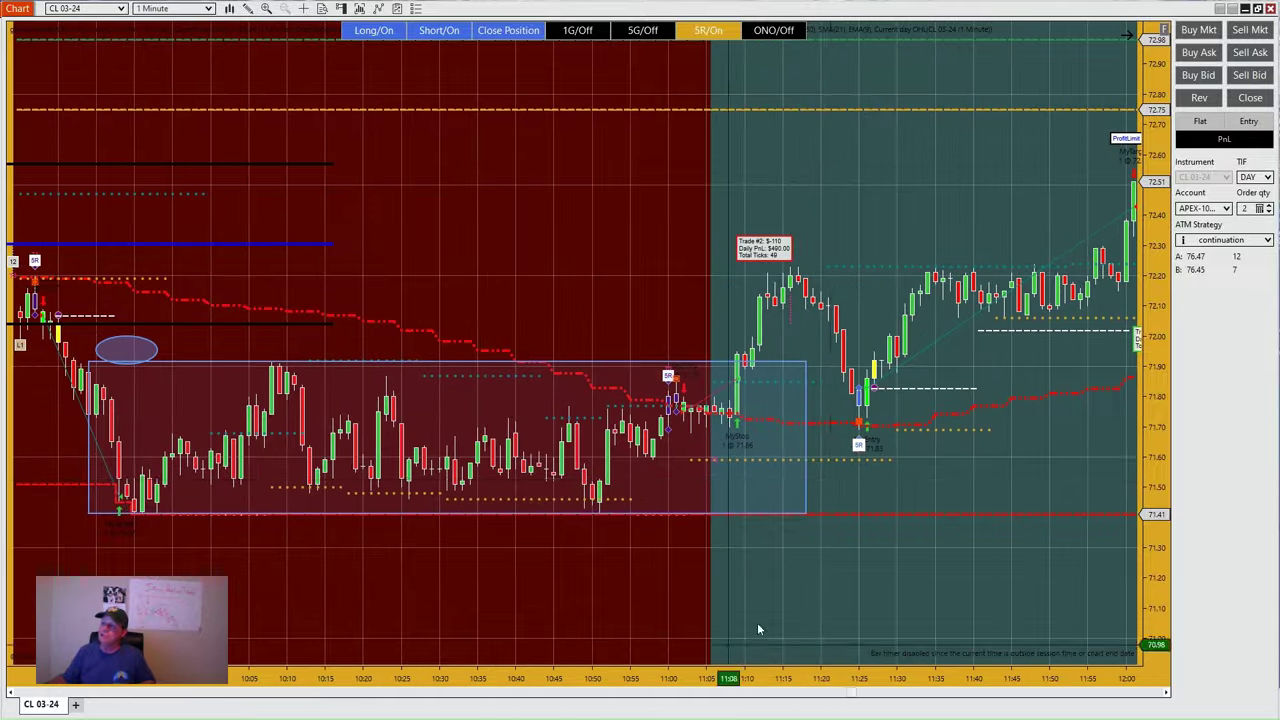
left_click(247, 9)
left_click(290, 369)
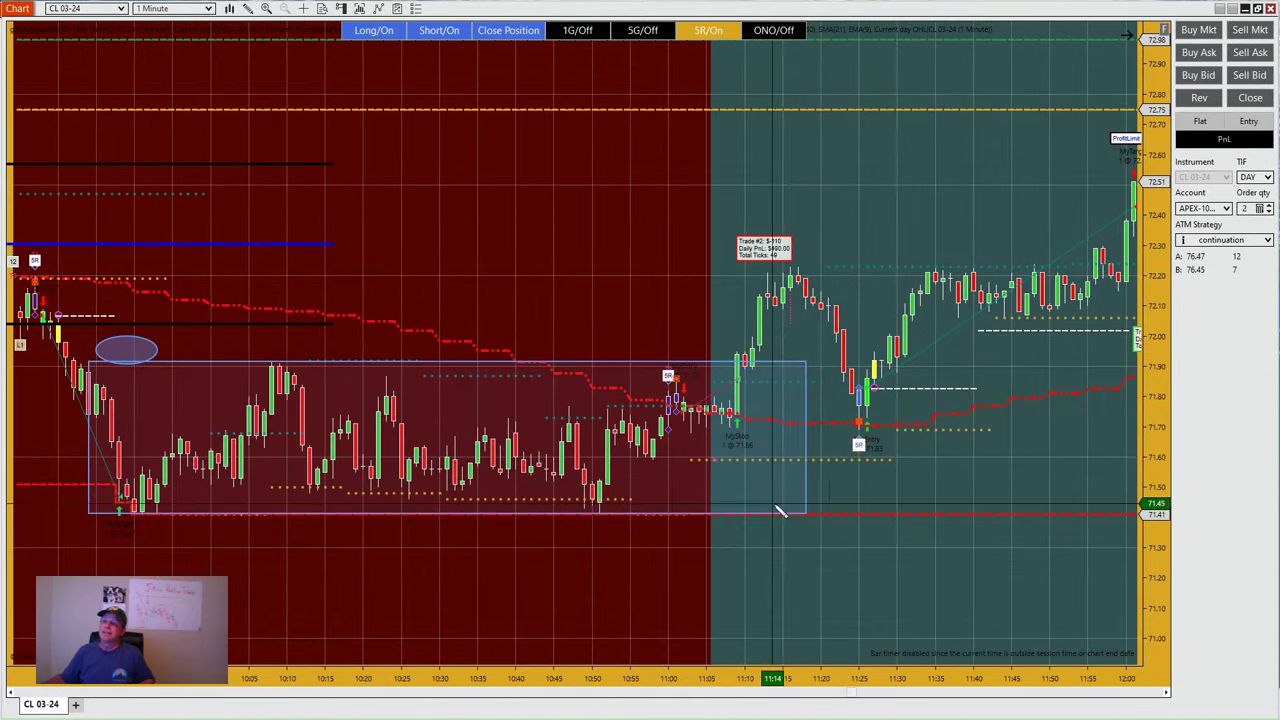
left_click_drag(832, 384, 912, 442)
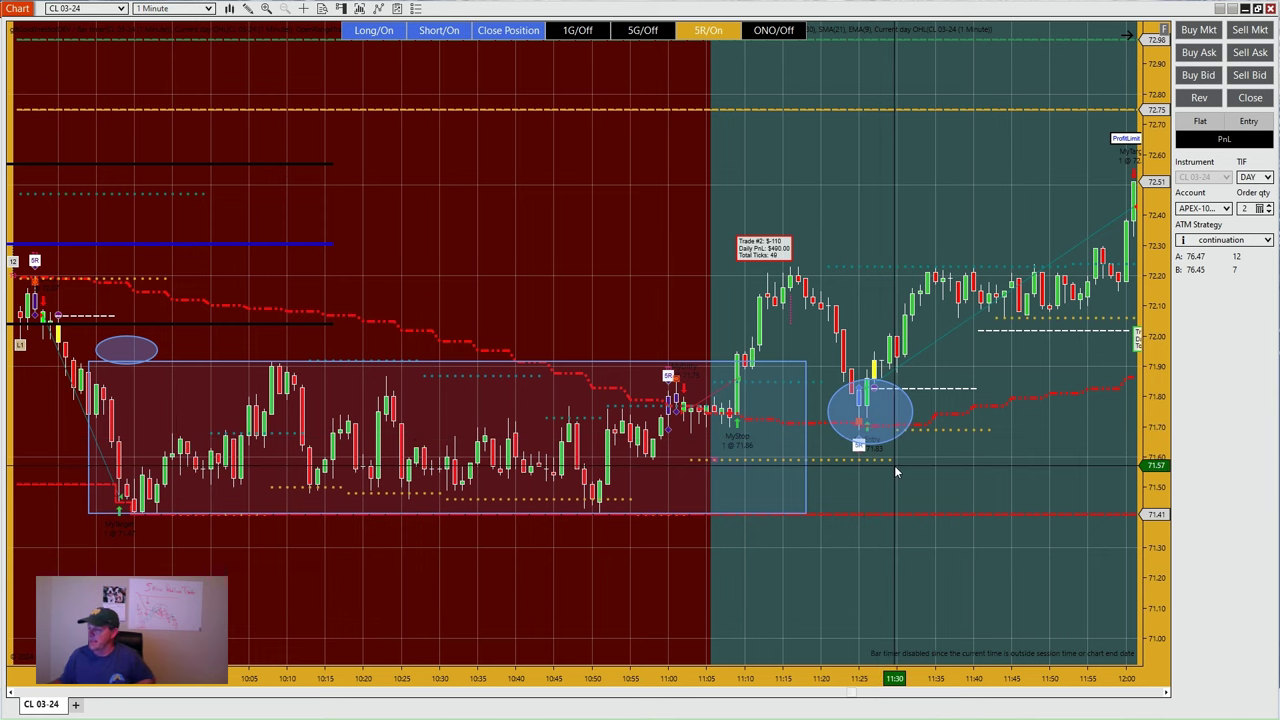
- Examine Trade #3 from its entry near 11:25 to its profit target near 12:00, and the price action through the session's end
left_click_drag(978, 469, 701, 477)
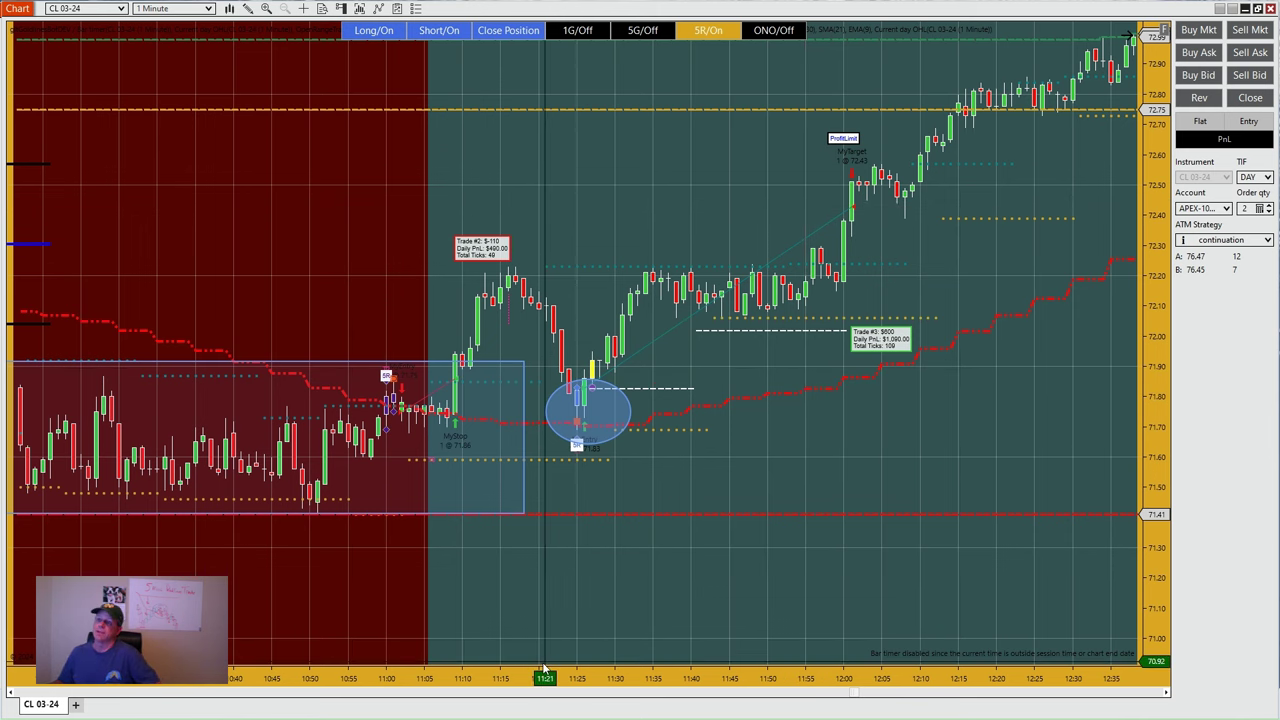
left_click_drag(523, 677, 593, 678)
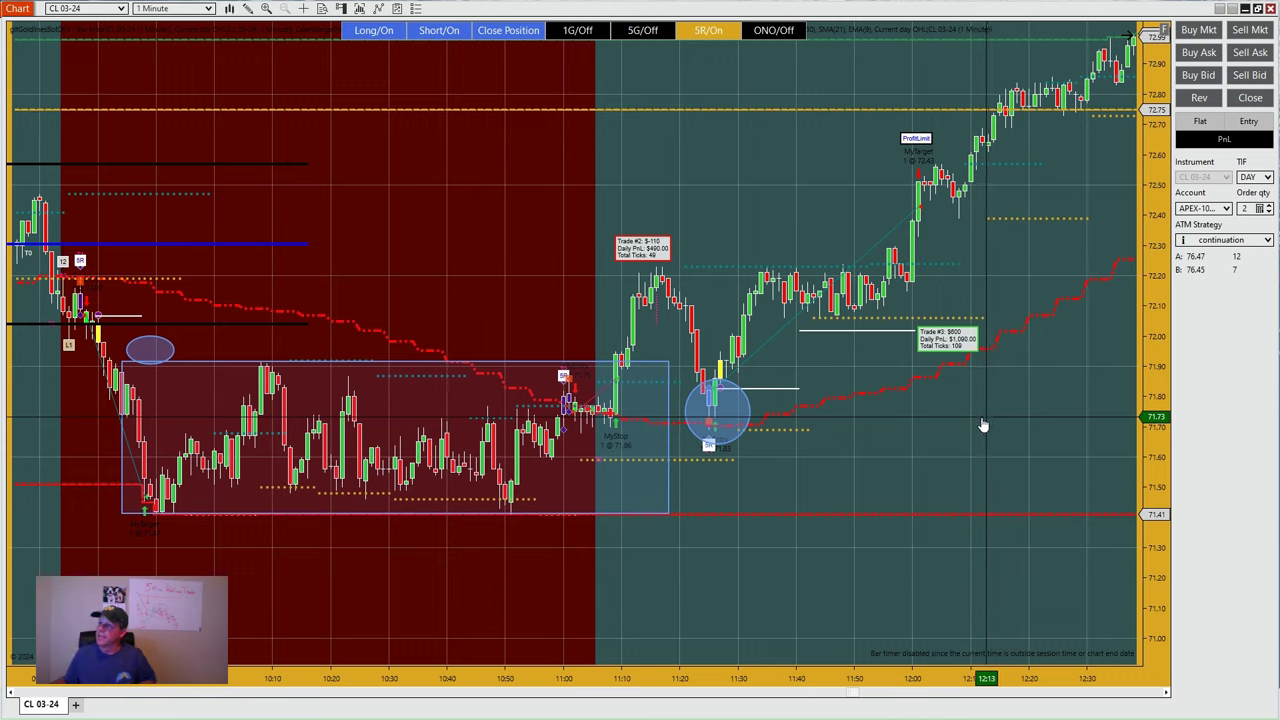
left_click_drag(980, 423, 763, 457)
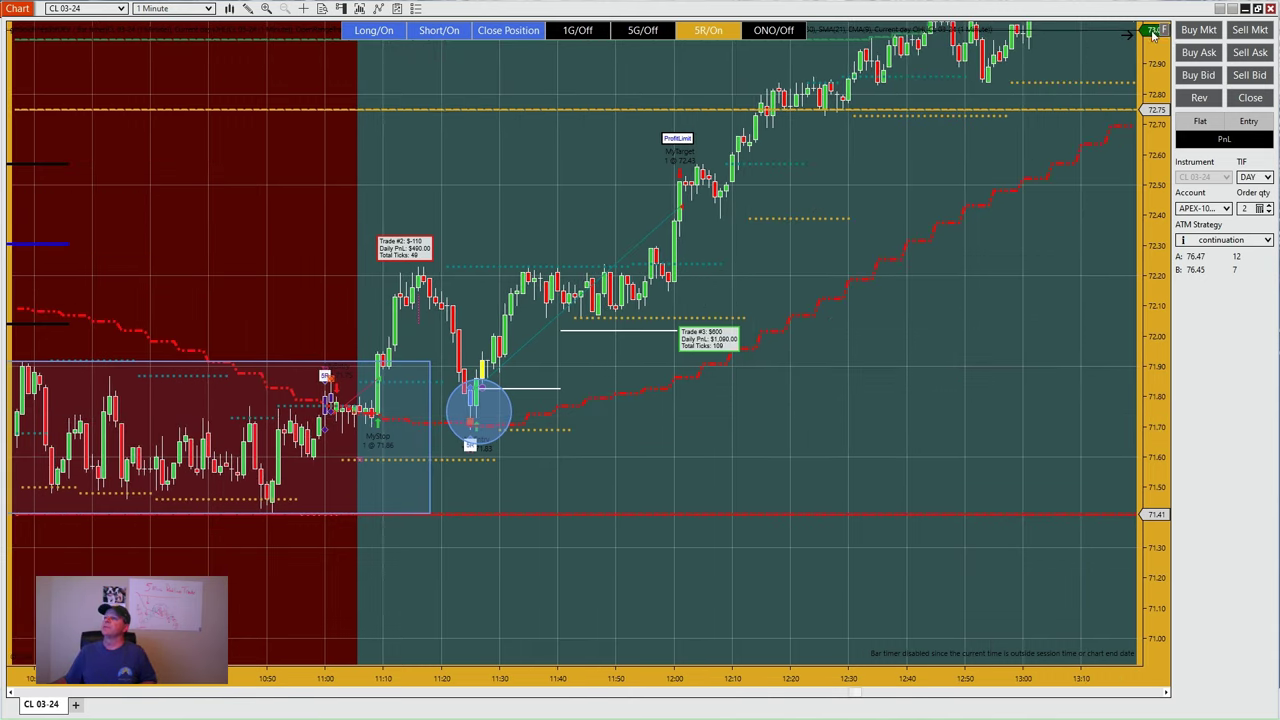
left_click_drag(1163, 33, 706, 487)
scroll(711, 478, "down", 5)
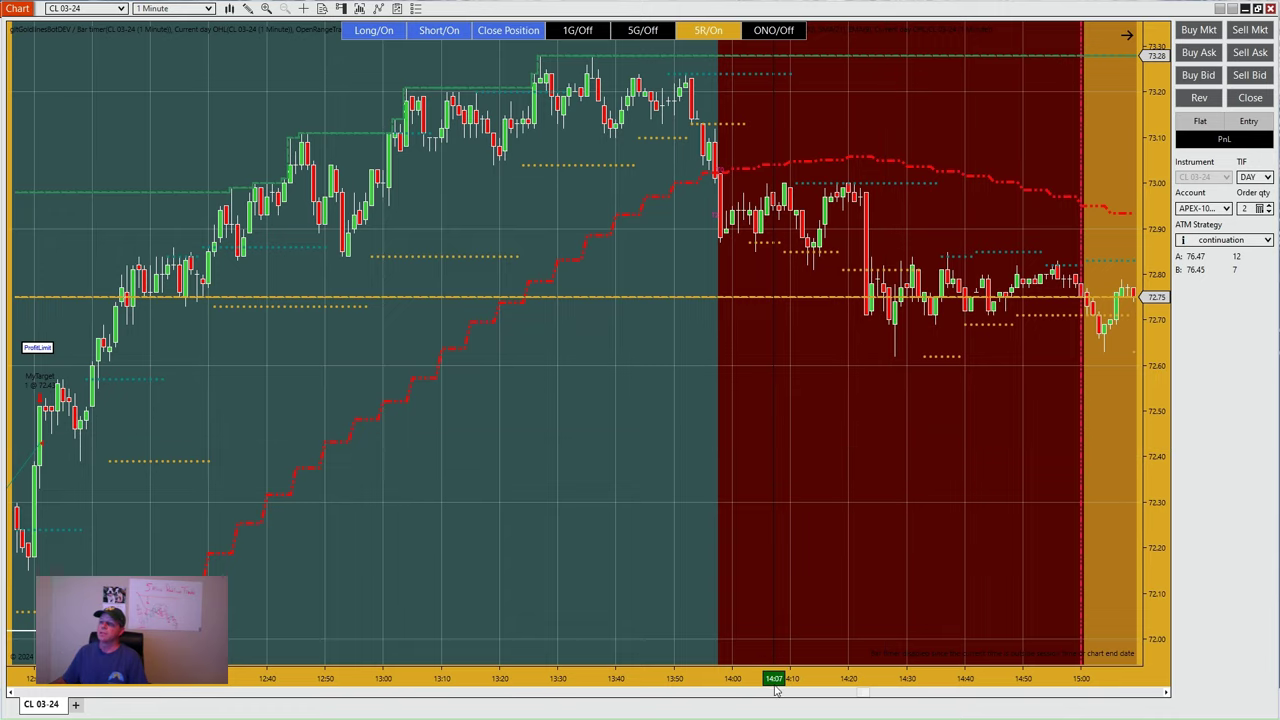
left_click_drag(785, 679, 911, 526)
left_click_drag(904, 434, 551, 429)
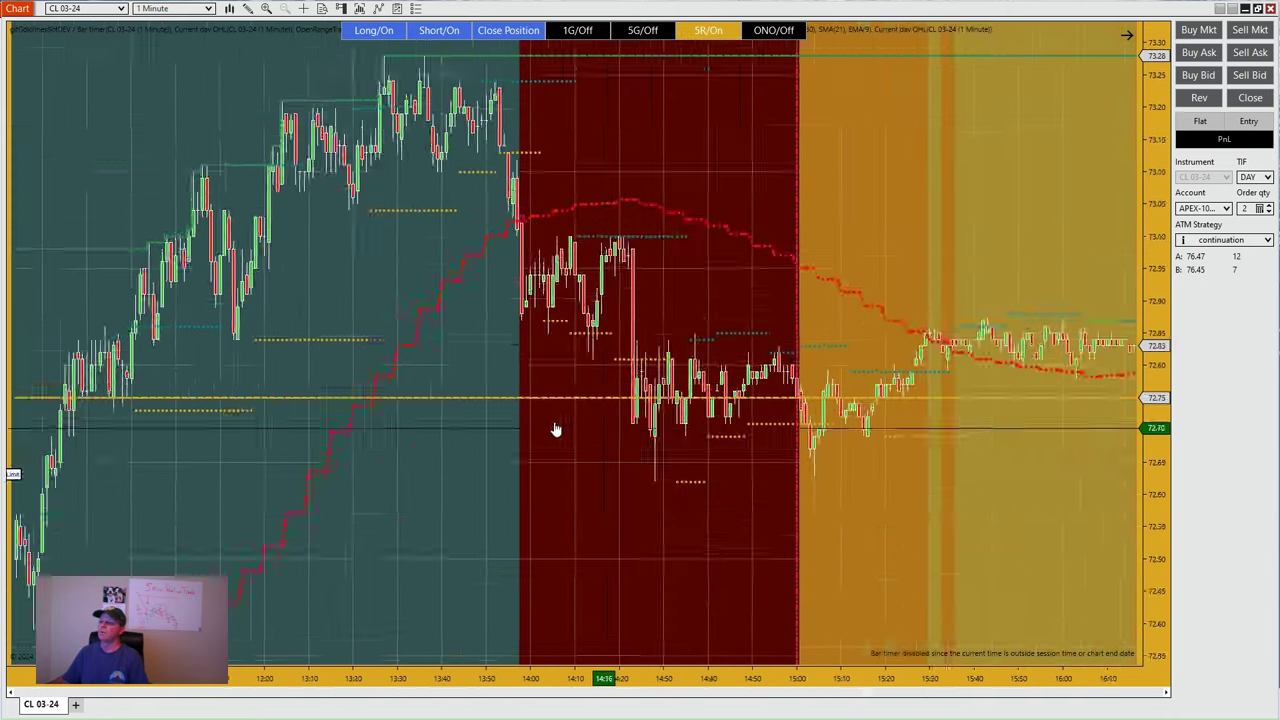
- Move on to the following CL 03-24 session and examine its Trade #1, #2 and #3 entries from about 08:15 to 10:35
left_click_drag(1094, 574, 477, 543)
left_click_drag(914, 514, 529, 500)
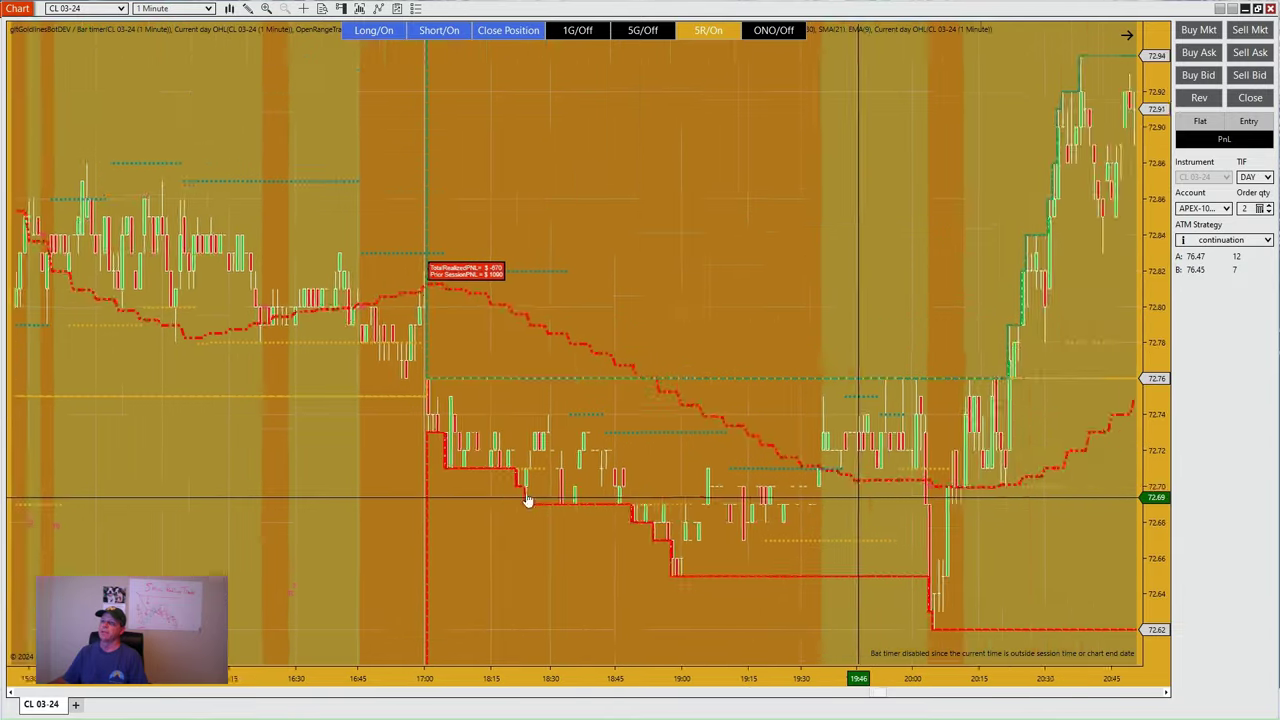
left_click_drag(906, 528, 229, 500)
left_click_drag(1090, 586, 620, 570)
left_click_drag(1000, 575, 540, 578)
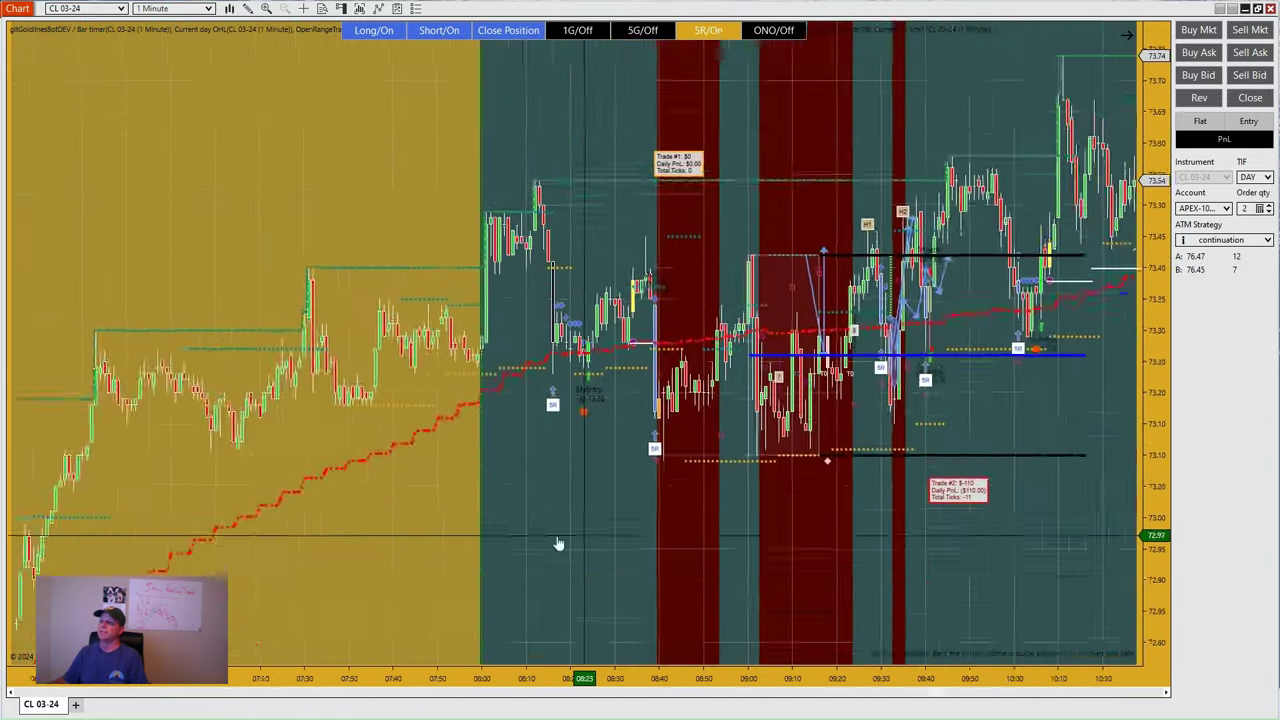
left_click_drag(710, 580, 543, 586)
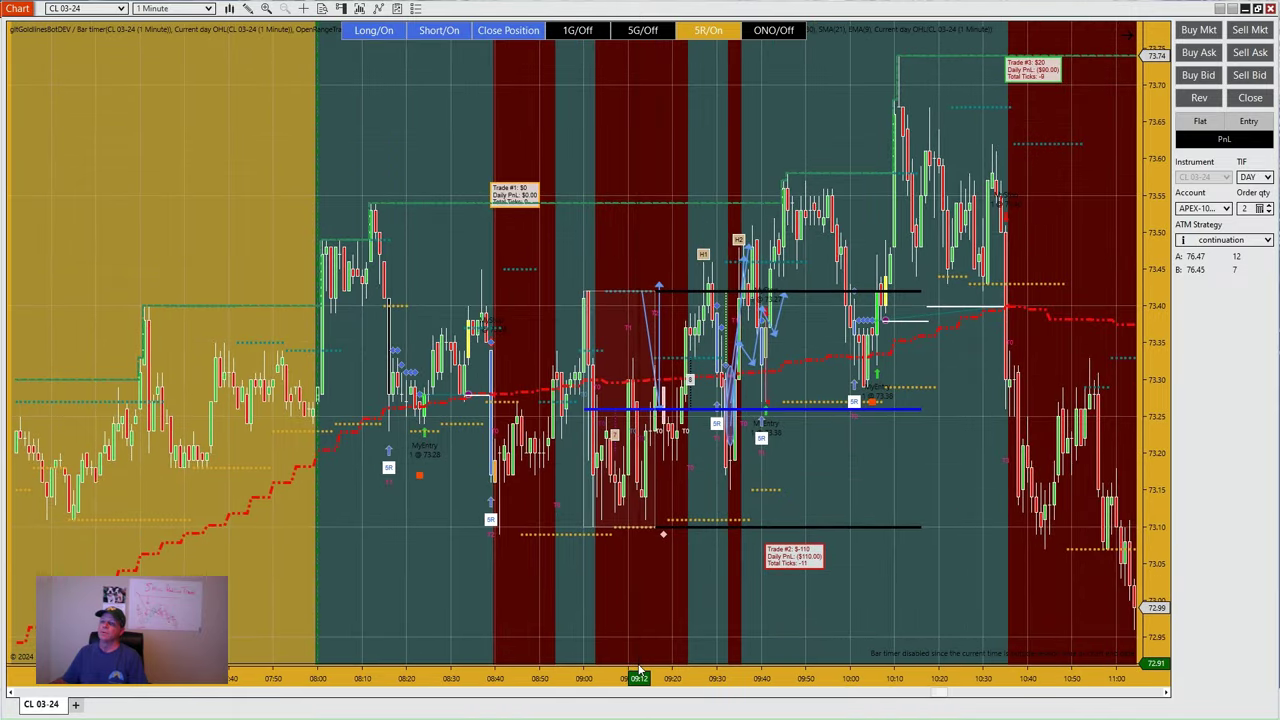
left_click_drag(633, 692, 866, 690)
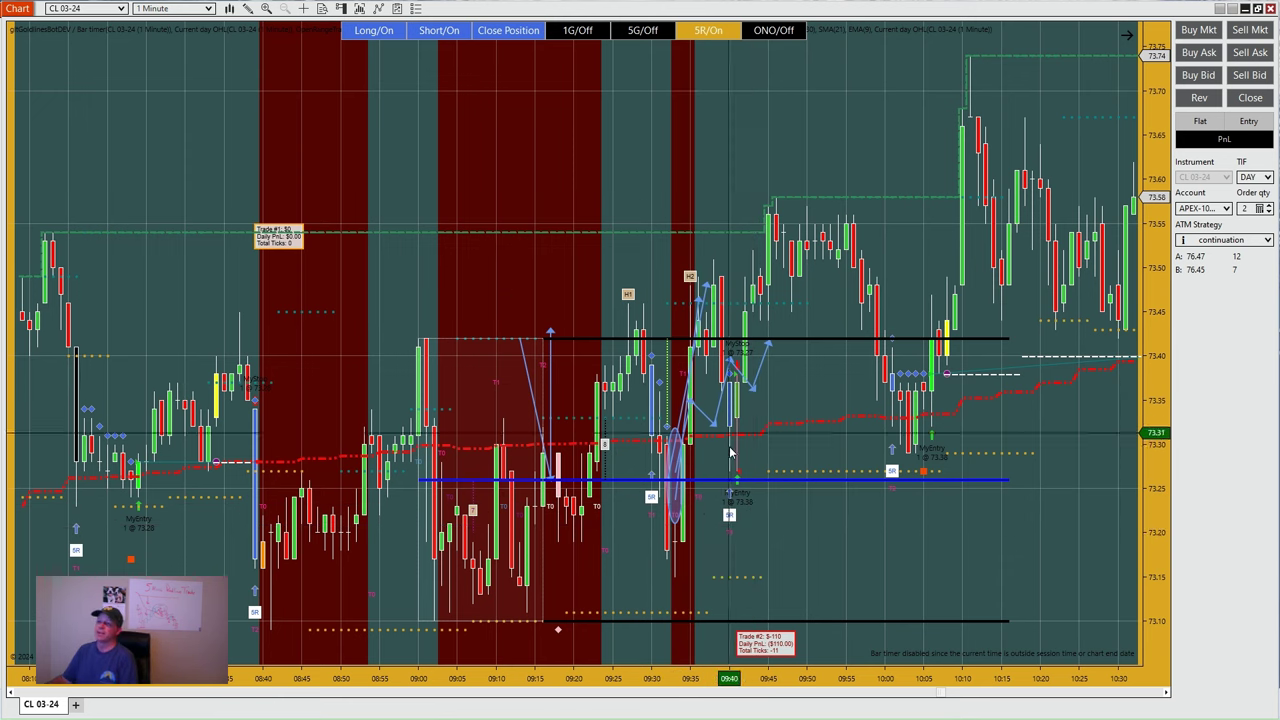
scroll(800, 500, "down", 5)
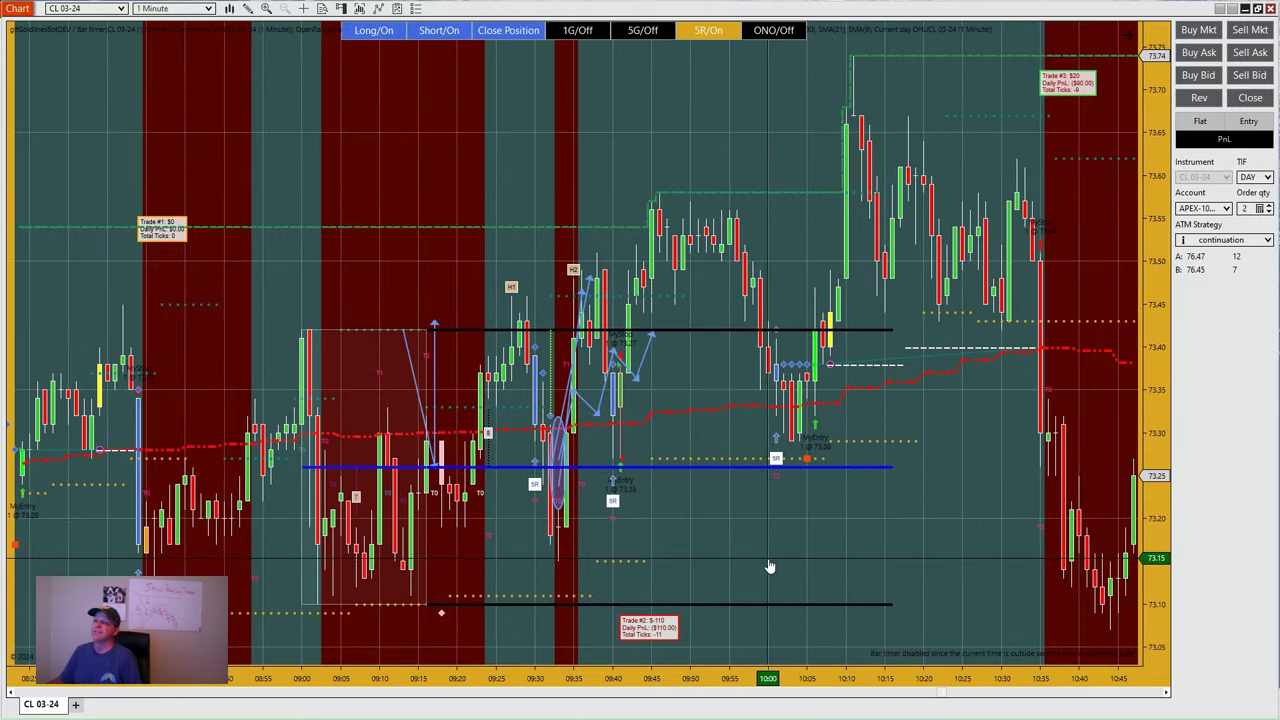
scroll(768, 567, "down", 1)
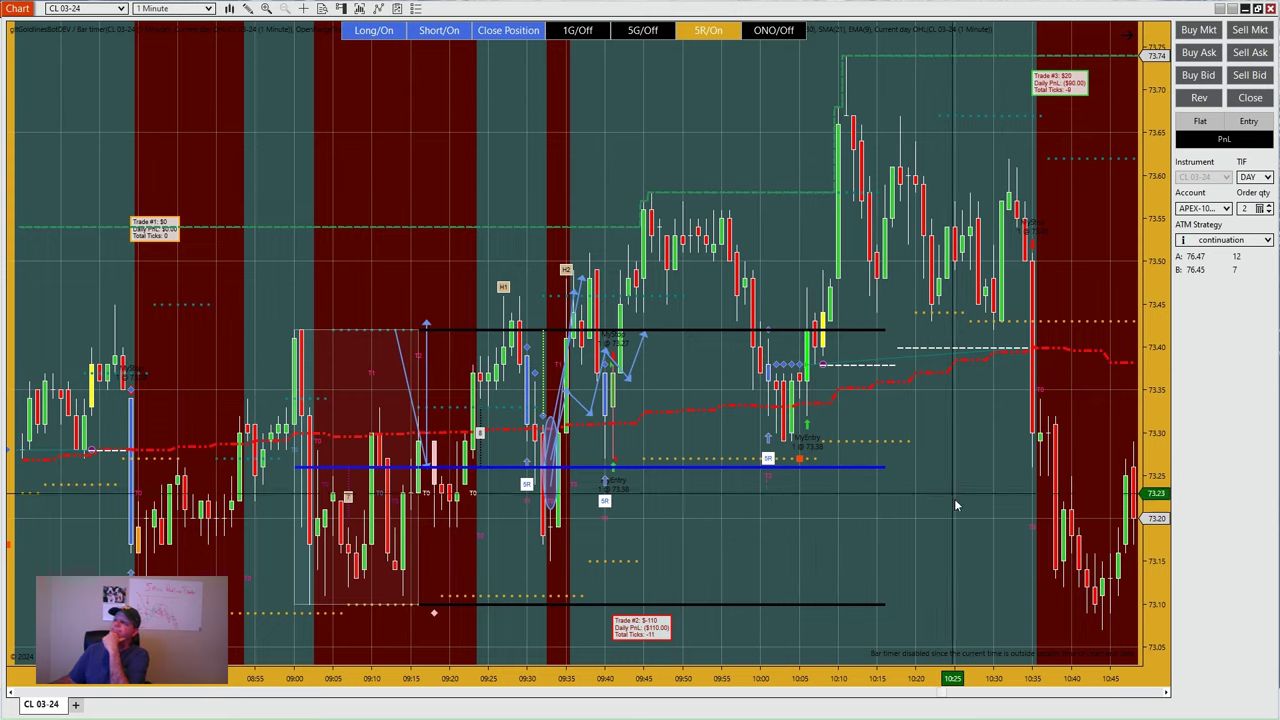
- Draw an arrow line on the CL 03-24 chart rising from about 73.33 at 11:22 to about 73.45 at 11:26
left_click_drag(955, 505, 434, 571)
left_click_drag(943, 557, 766, 551)
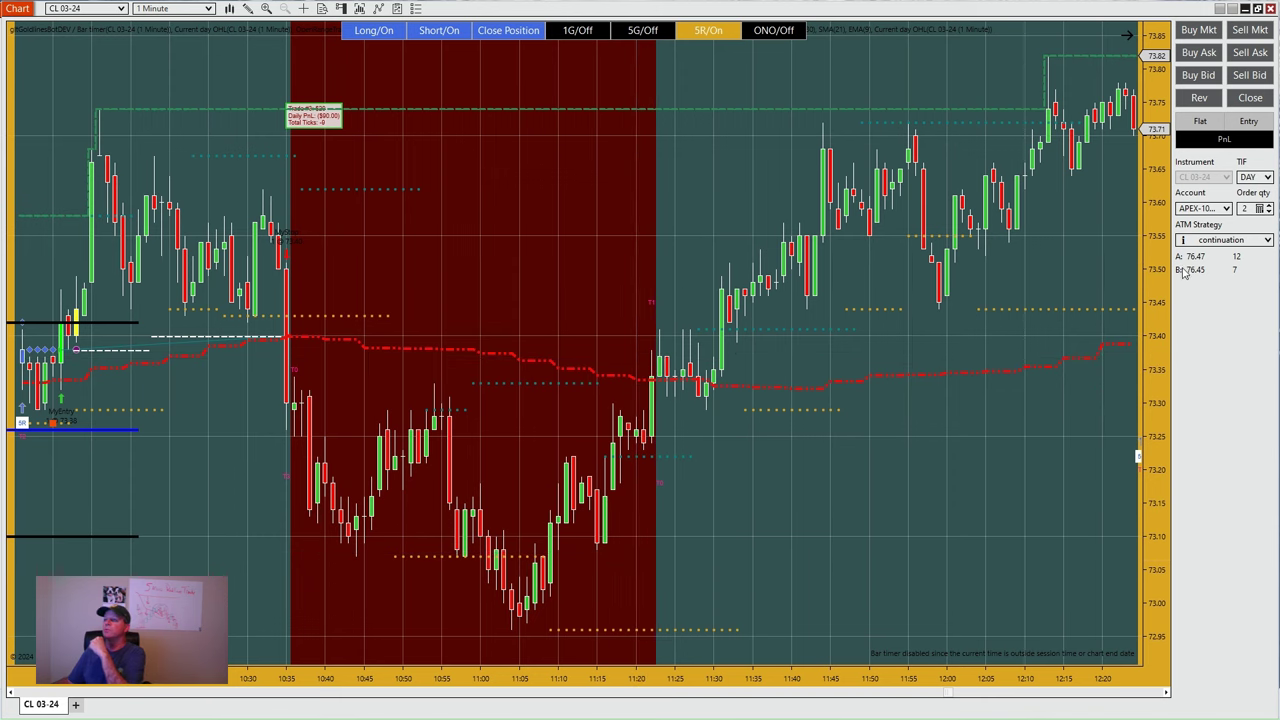
mouse_move(1183, 274)
left_mouse_down()
mouse_move(1172, 310)
mouse_move(1172, 272)
left_mouse_up()
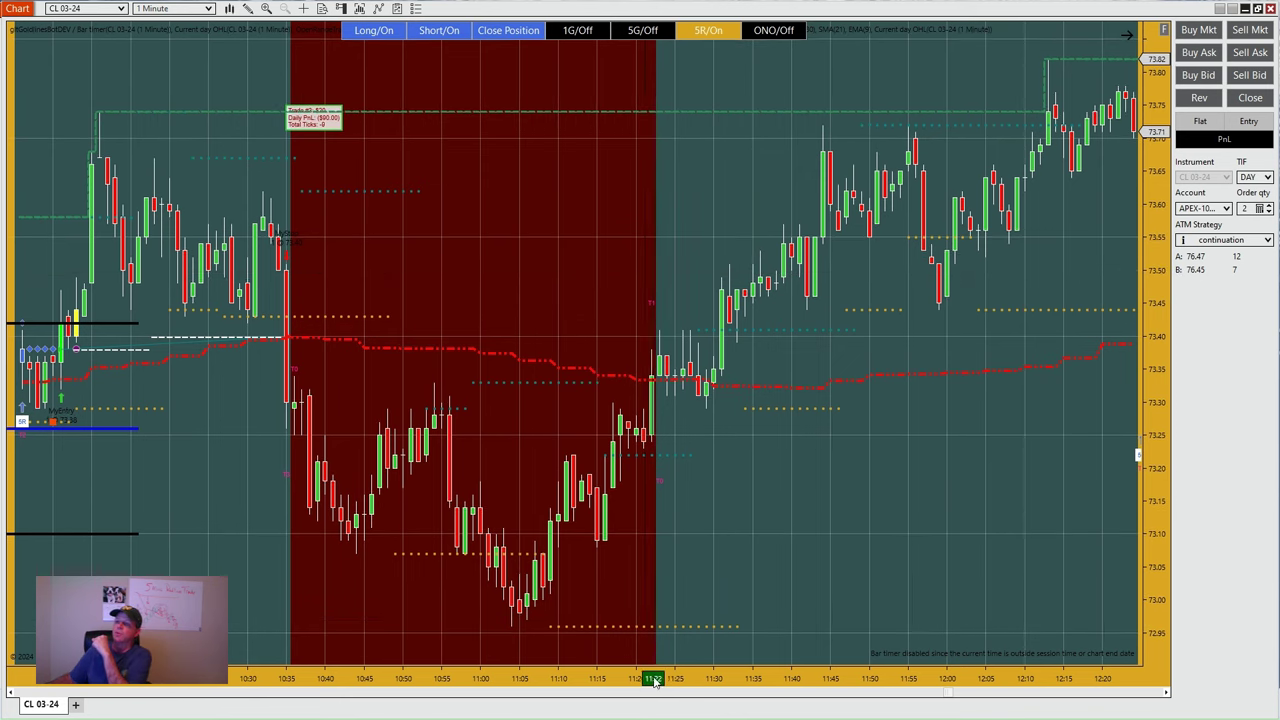
left_click_drag(655, 680, 677, 677)
left_click_drag(747, 556, 681, 520)
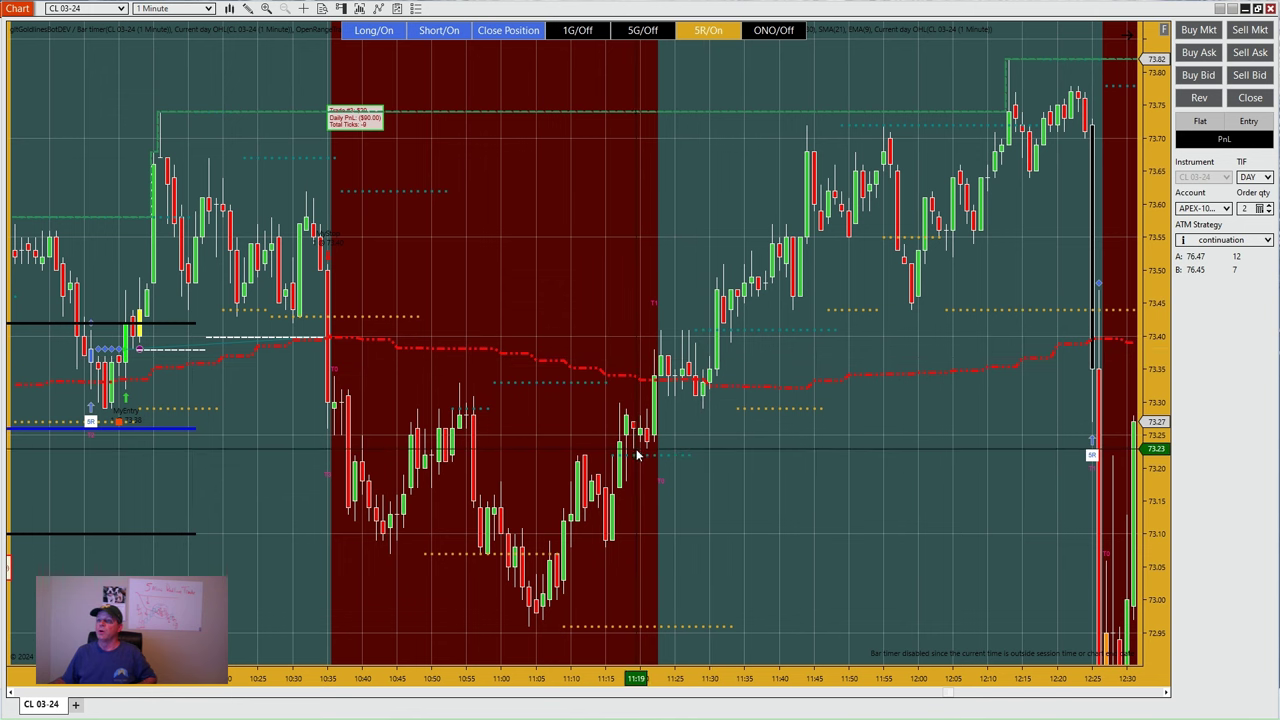
left_click(249, 9)
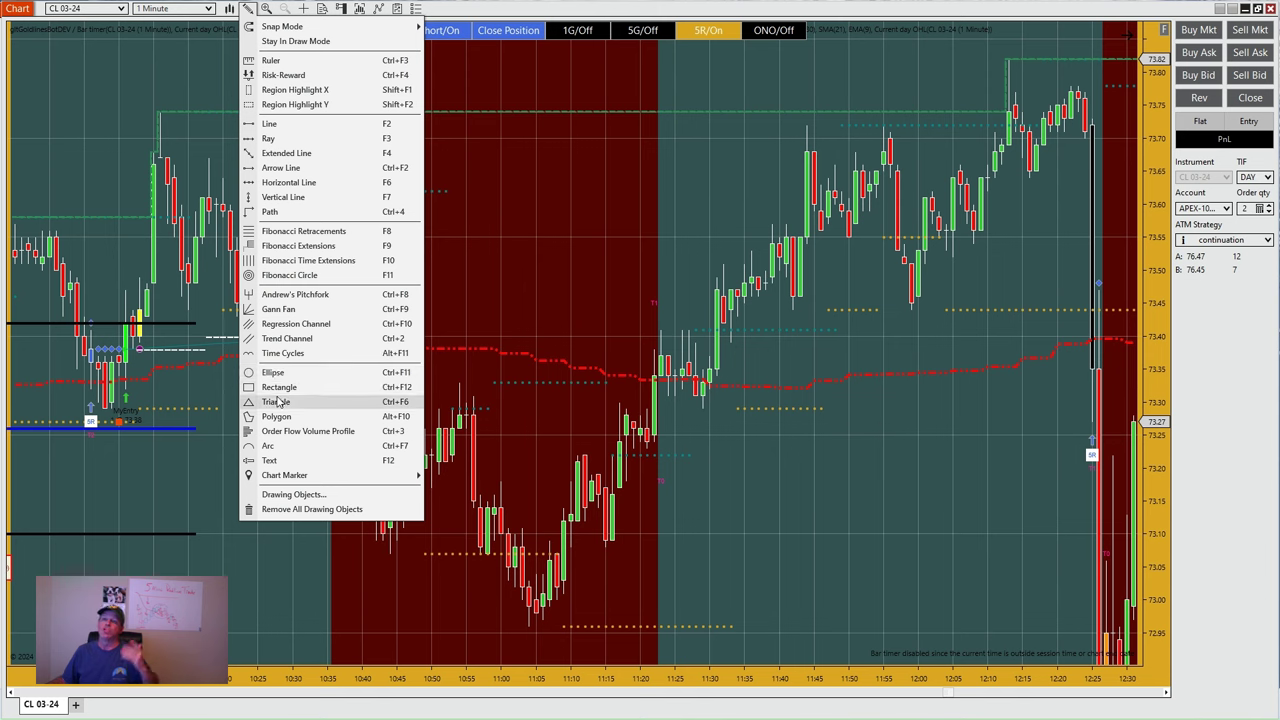
left_click(282, 182)
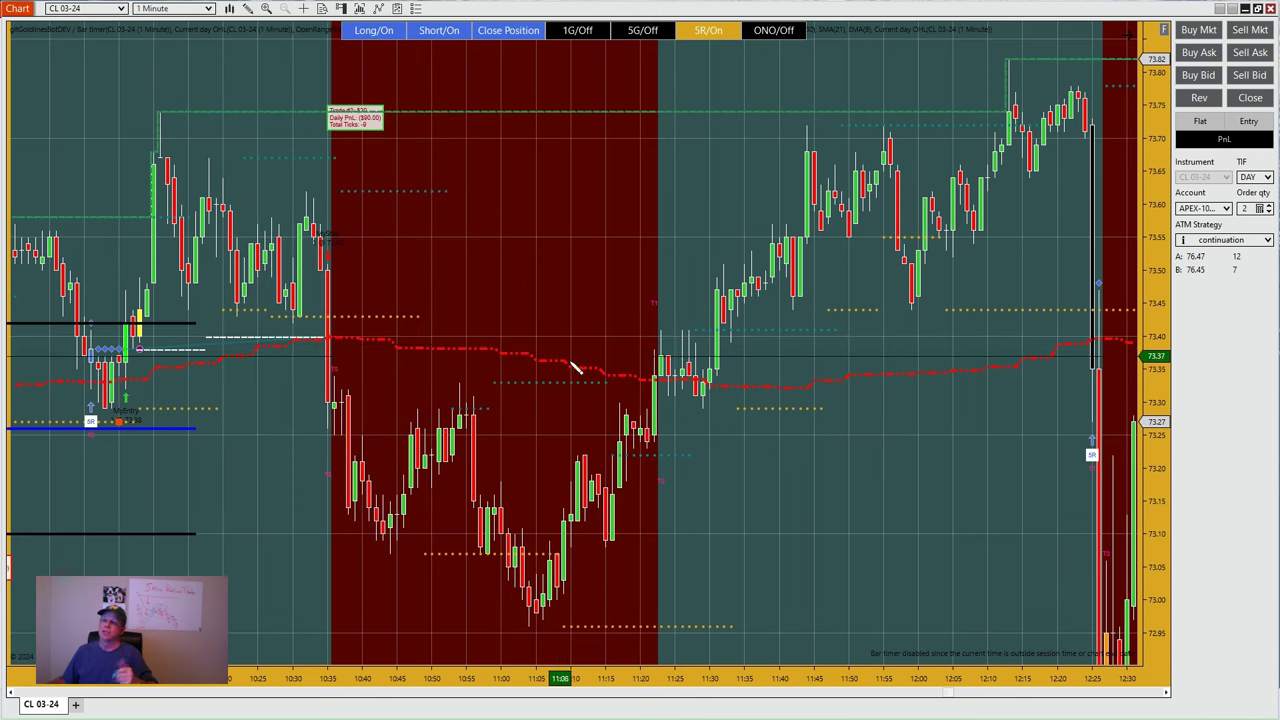
left_click(654, 380)
left_click(668, 341)
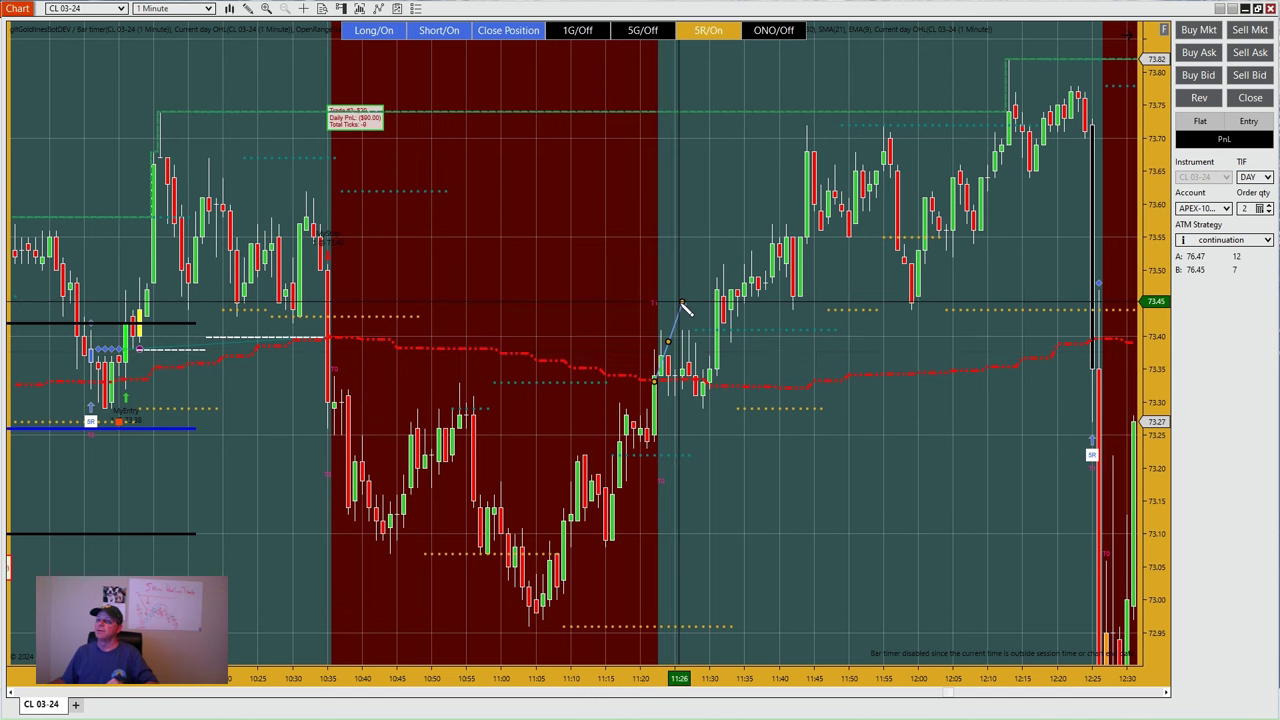
left_click(681, 300)
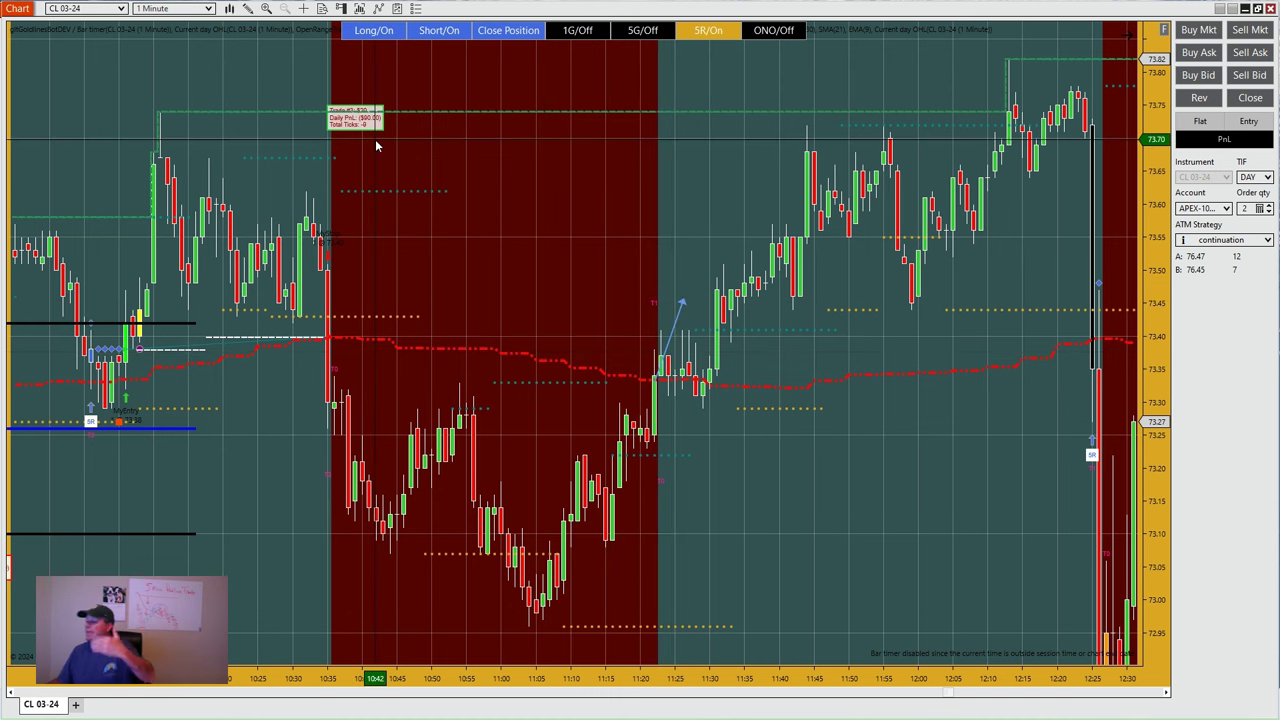
- Draw a second arrow line from the first arrow's tip at about 73.45 down to about 73.33 near 11:31
left_click(248, 8)
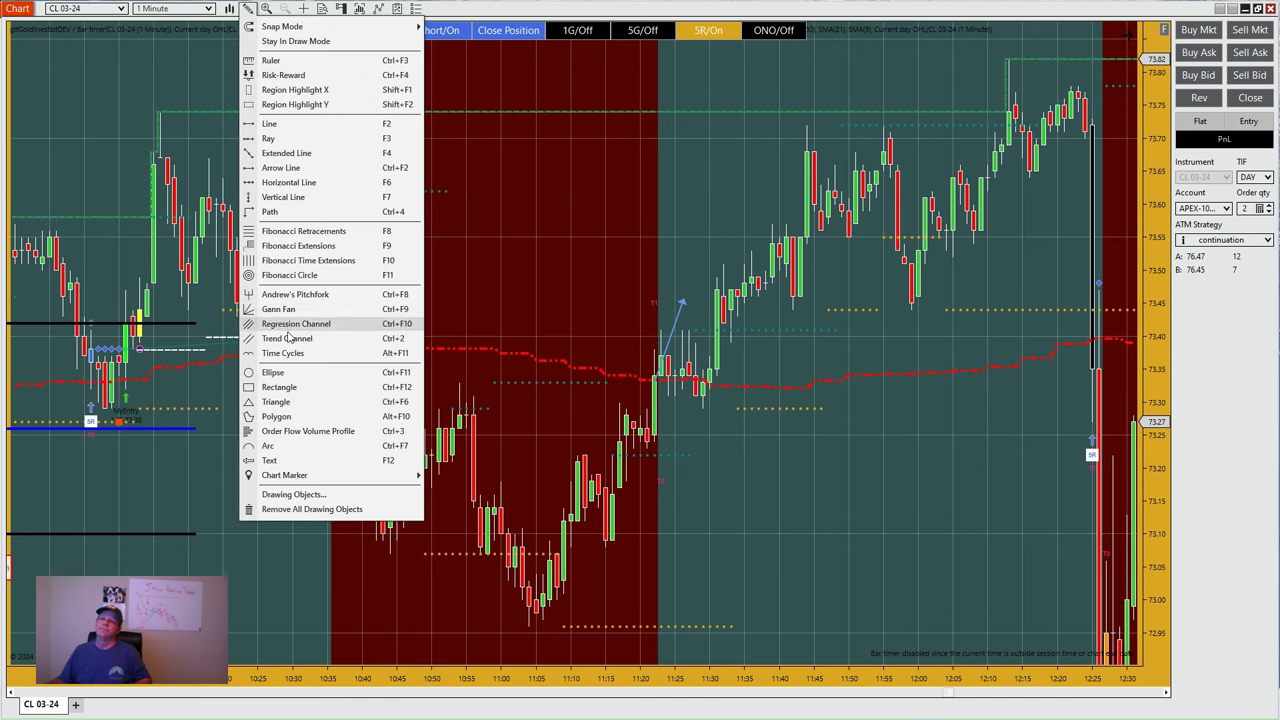
left_click(280, 167)
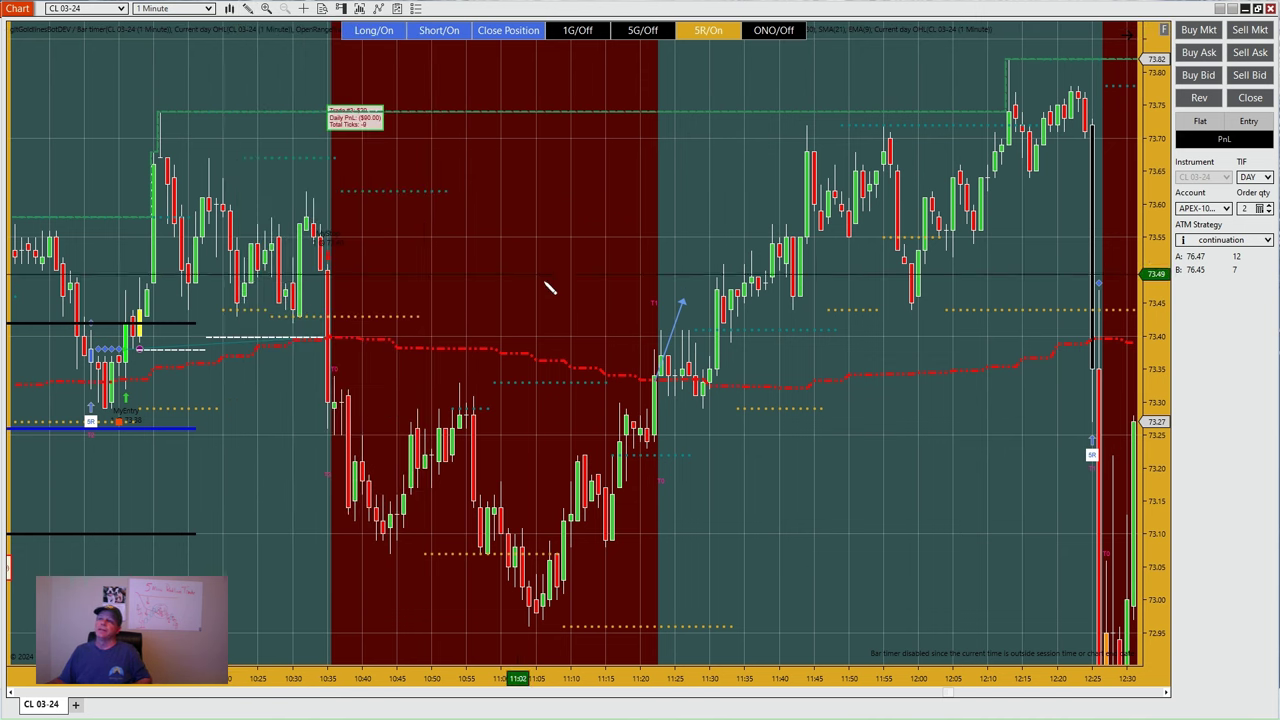
left_click(683, 303)
left_click(716, 382)
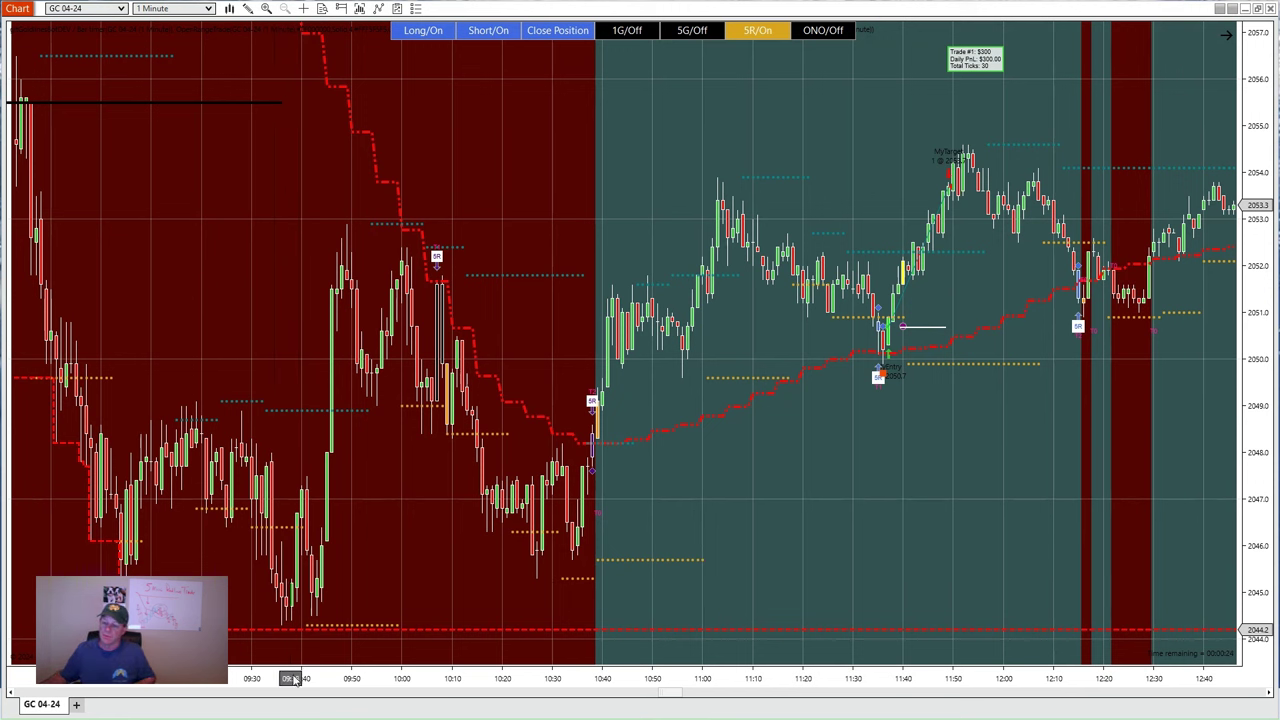
- On the GC 04-24 chart, draw a vertical arrow line at 11:36 from the Trade #1 entry at 2050.7 up to about 2053.5
left_click_drag(294, 680, 371, 680)
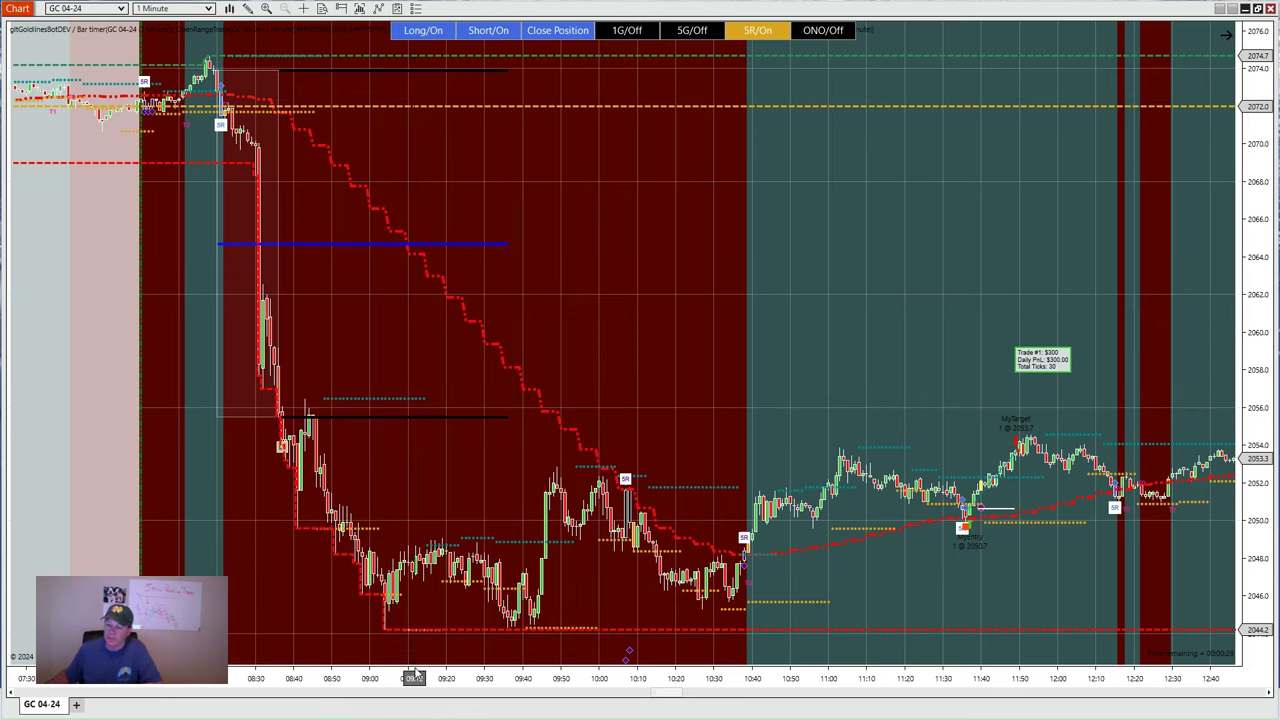
scroll(454, 616, "up", 3)
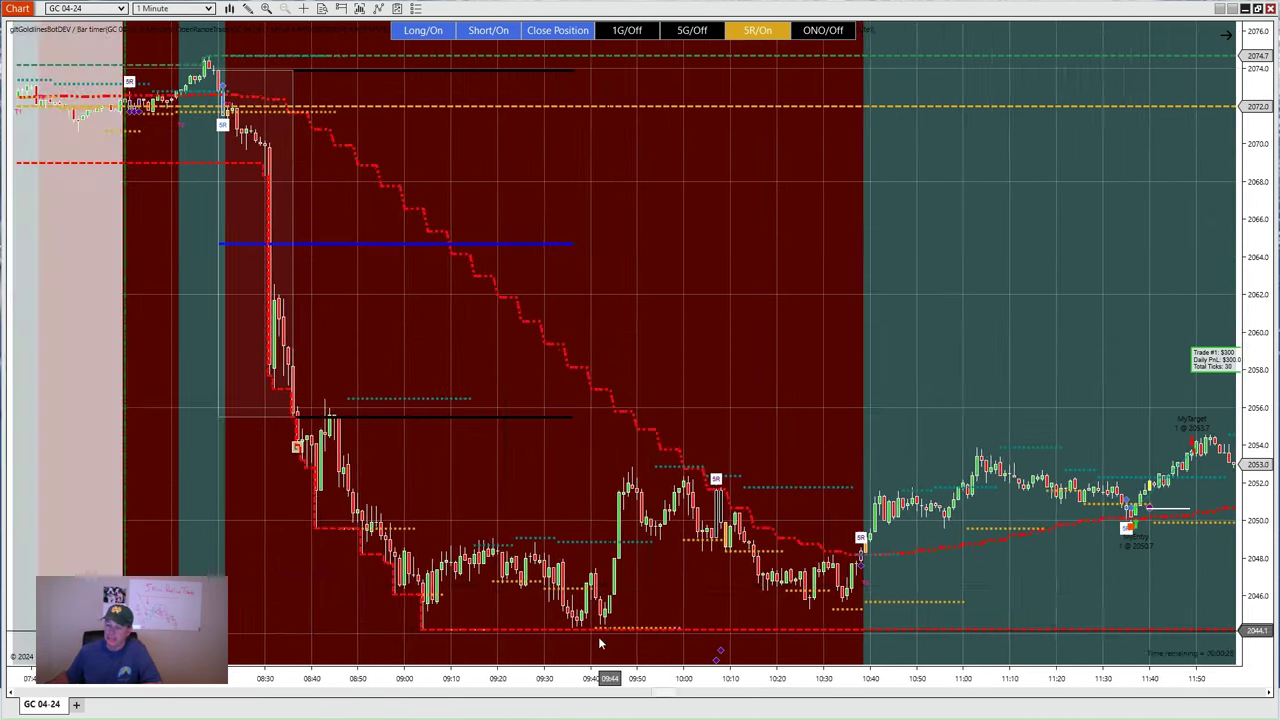
left_click_drag(543, 677, 428, 677)
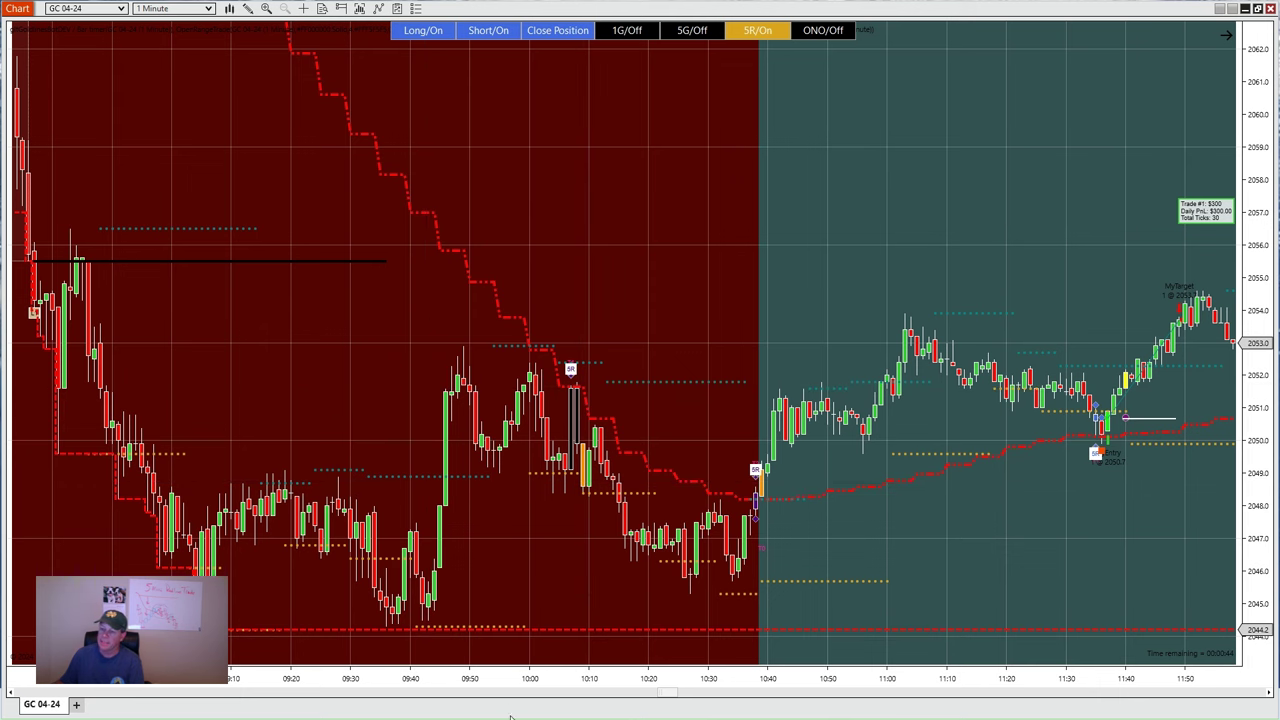
left_click_drag(533, 680, 474, 676)
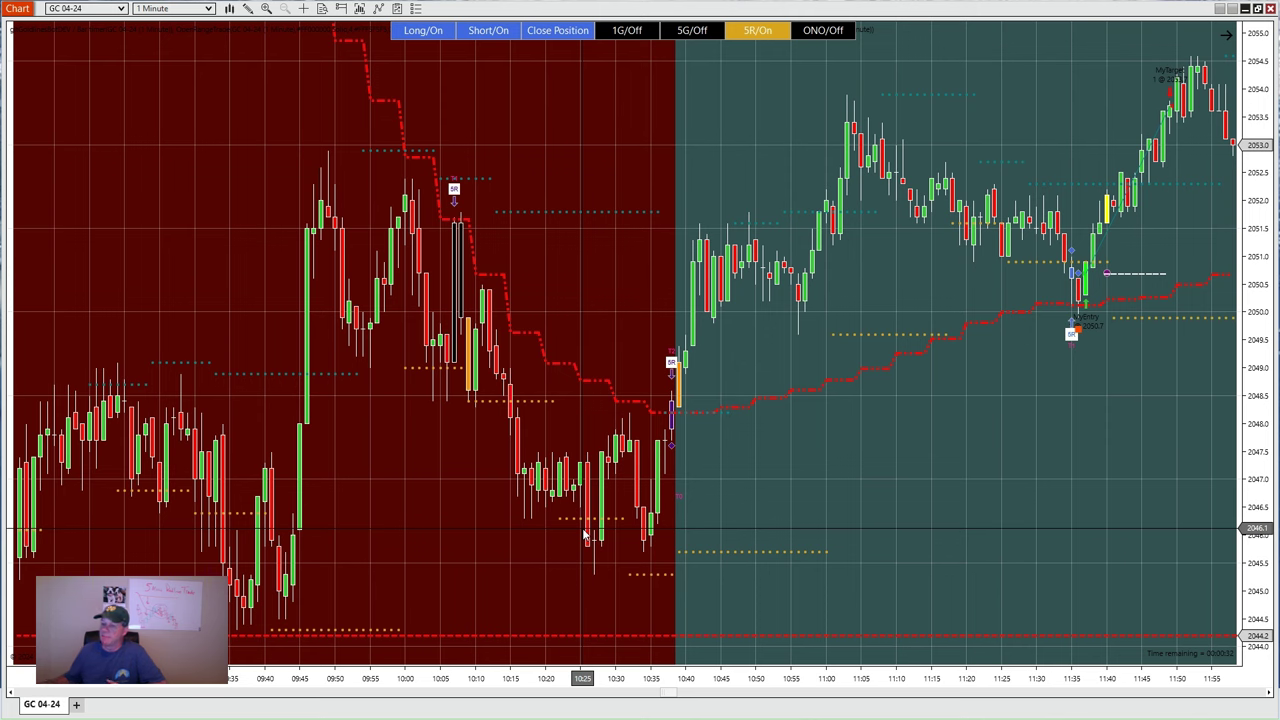
left_click_drag(463, 677, 506, 577)
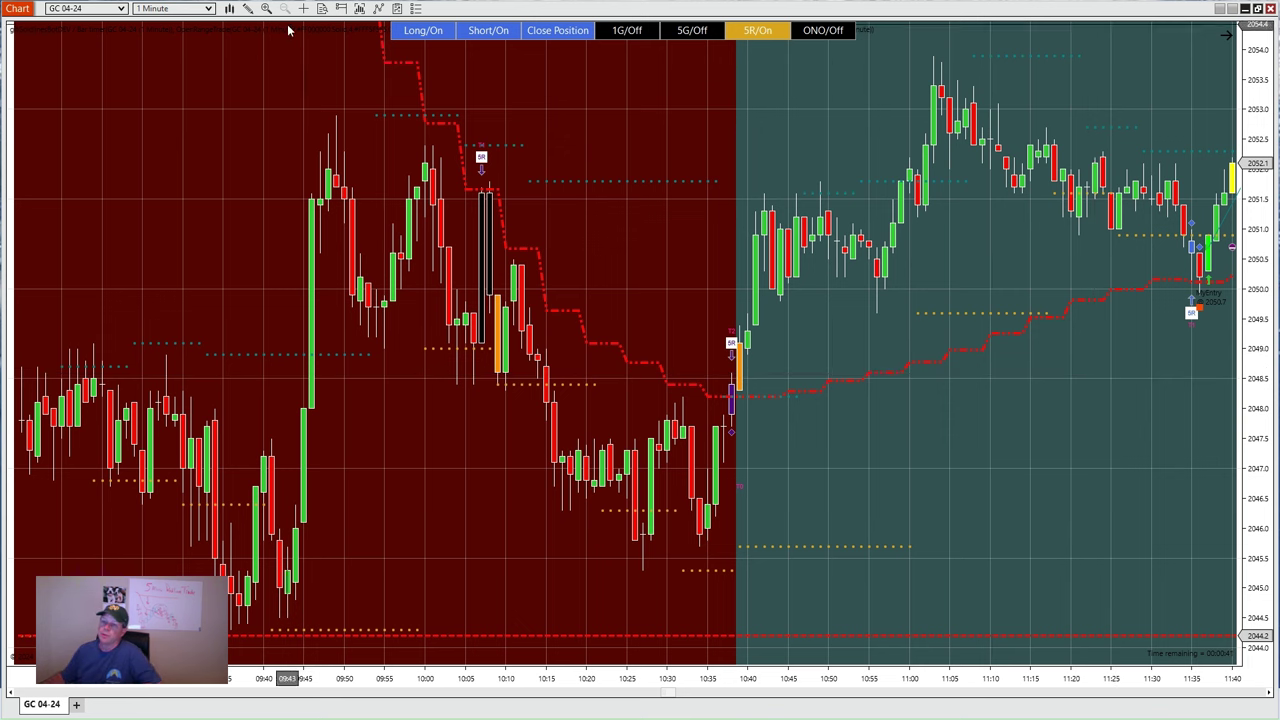
left_click(250, 10)
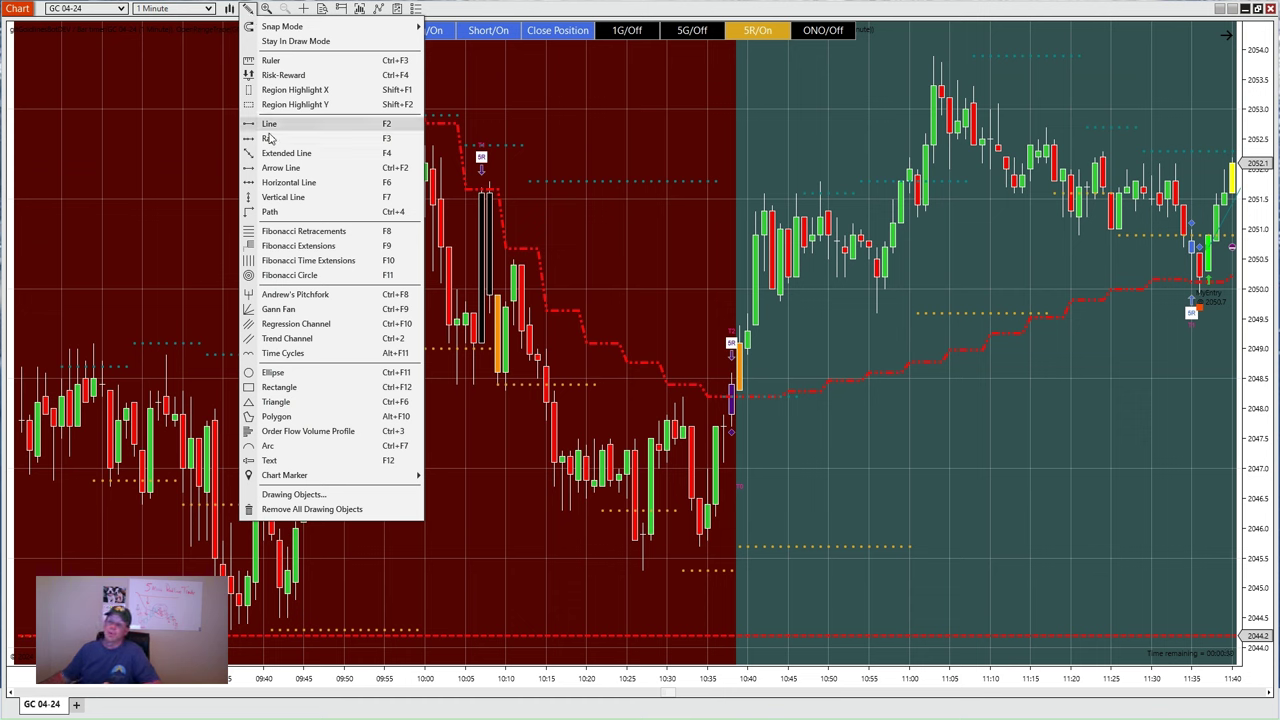
left_click(289, 182)
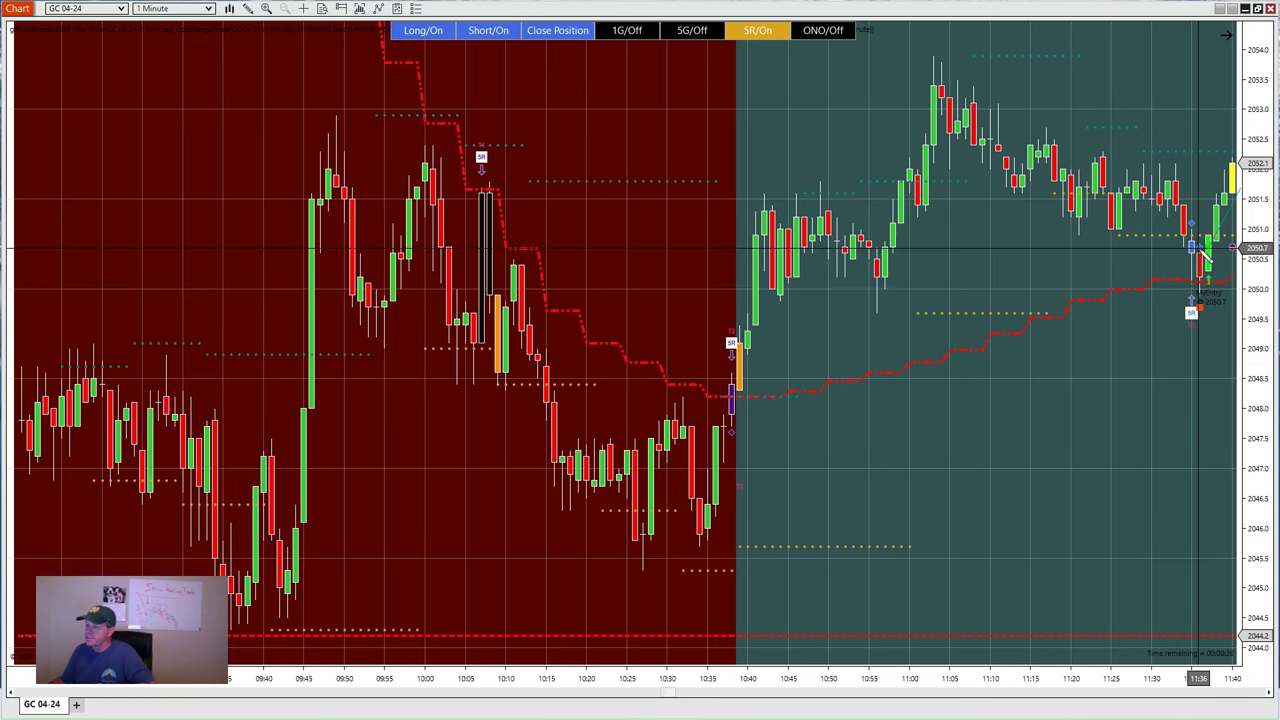
left_click(1199, 247)
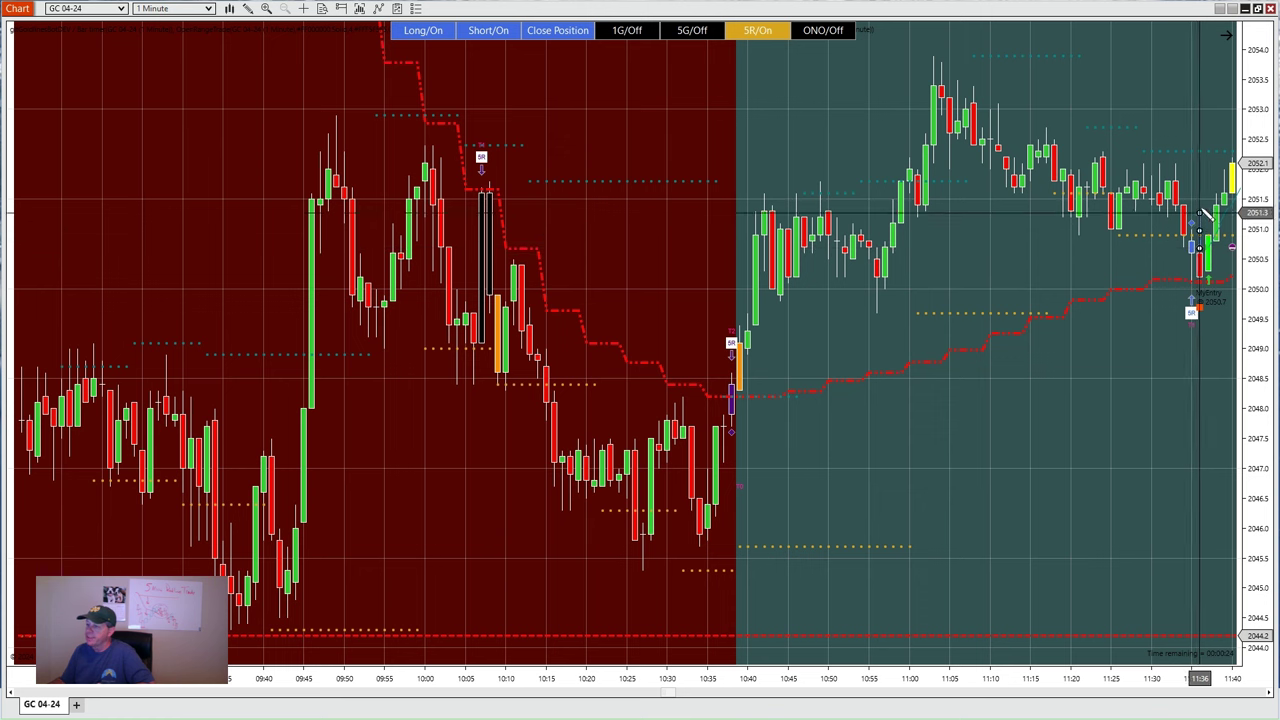
left_click(1199, 167)
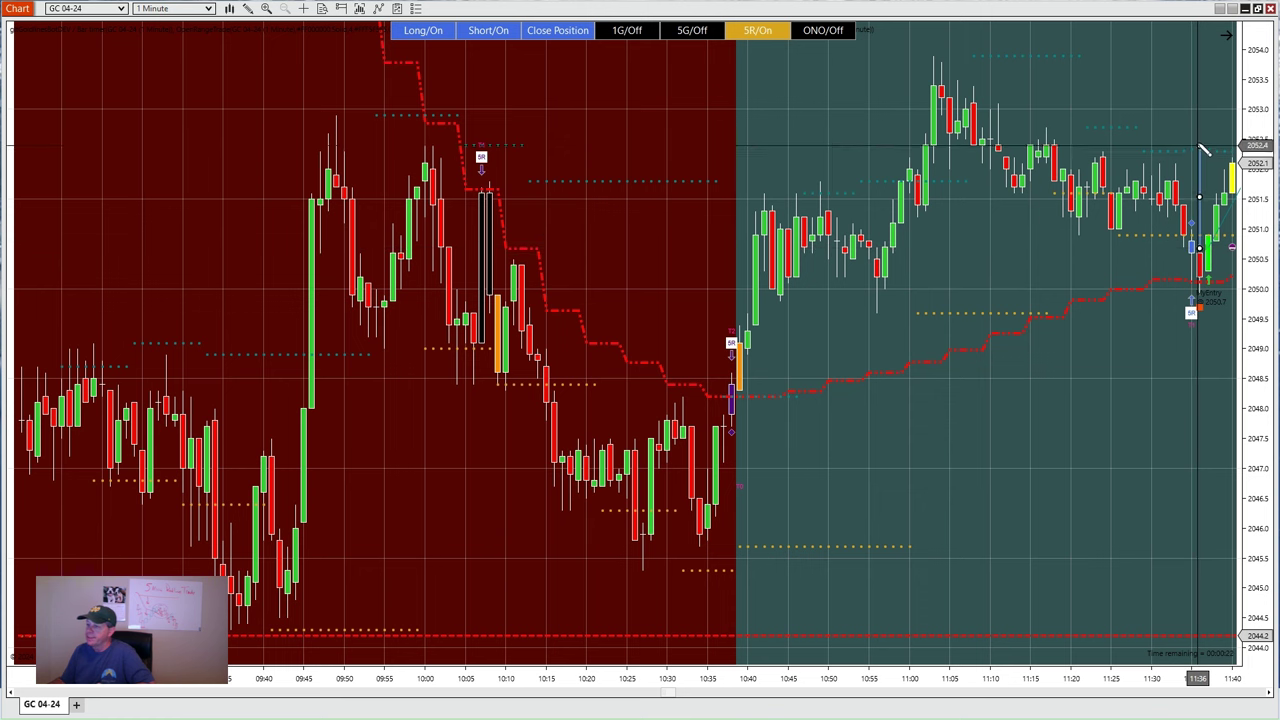
left_click(1200, 80)
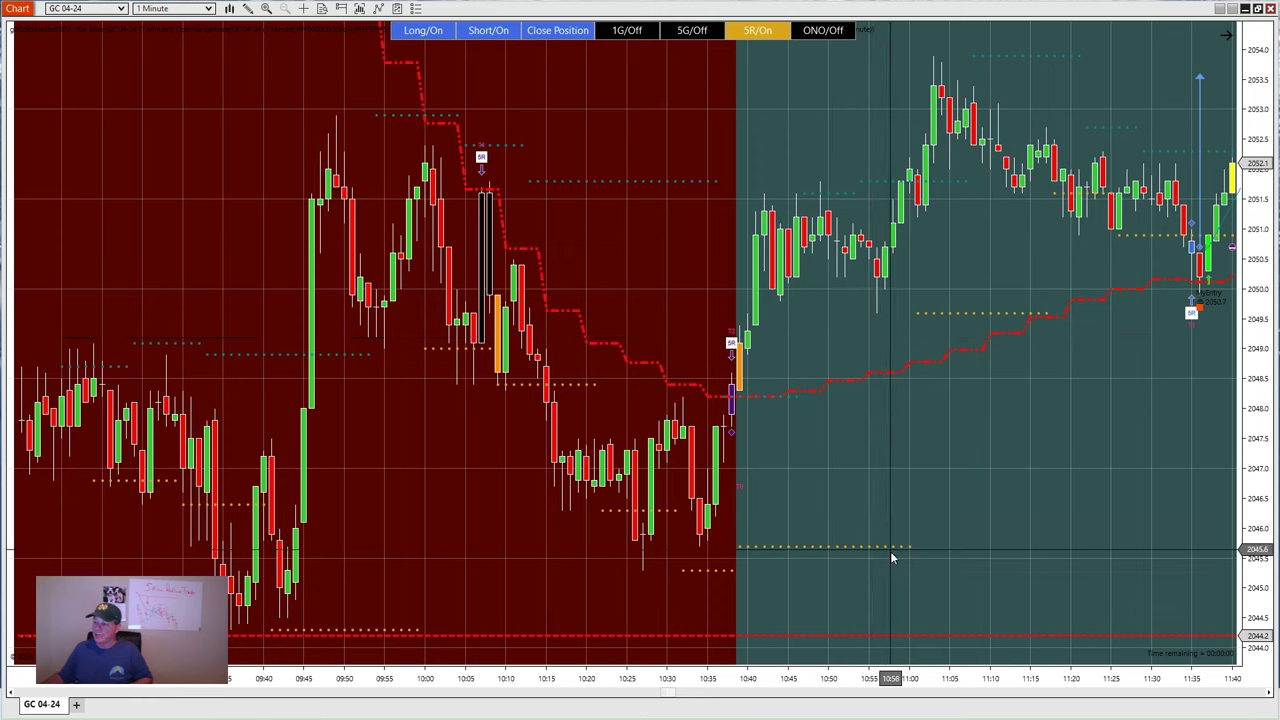
- Draw a small ellipse around the swing low near 10:27, spanning roughly 2045.7 down to 2045.0
left_click_drag(985, 679, 994, 679)
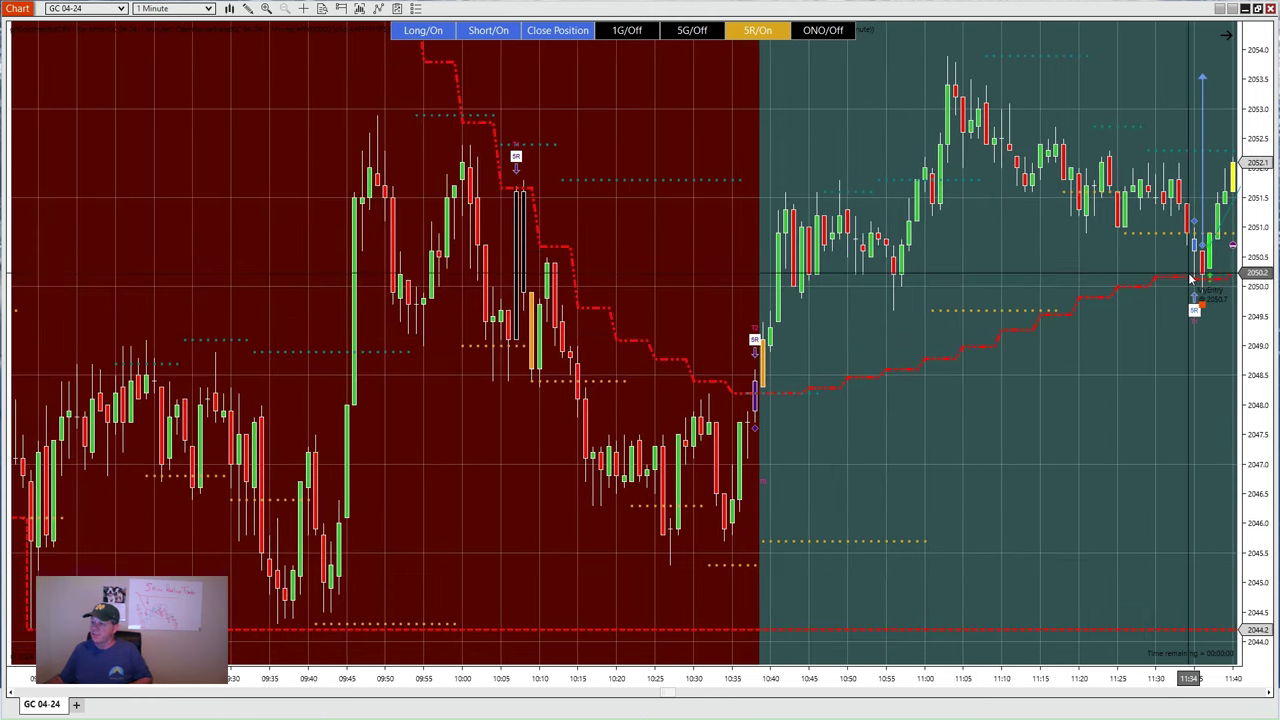
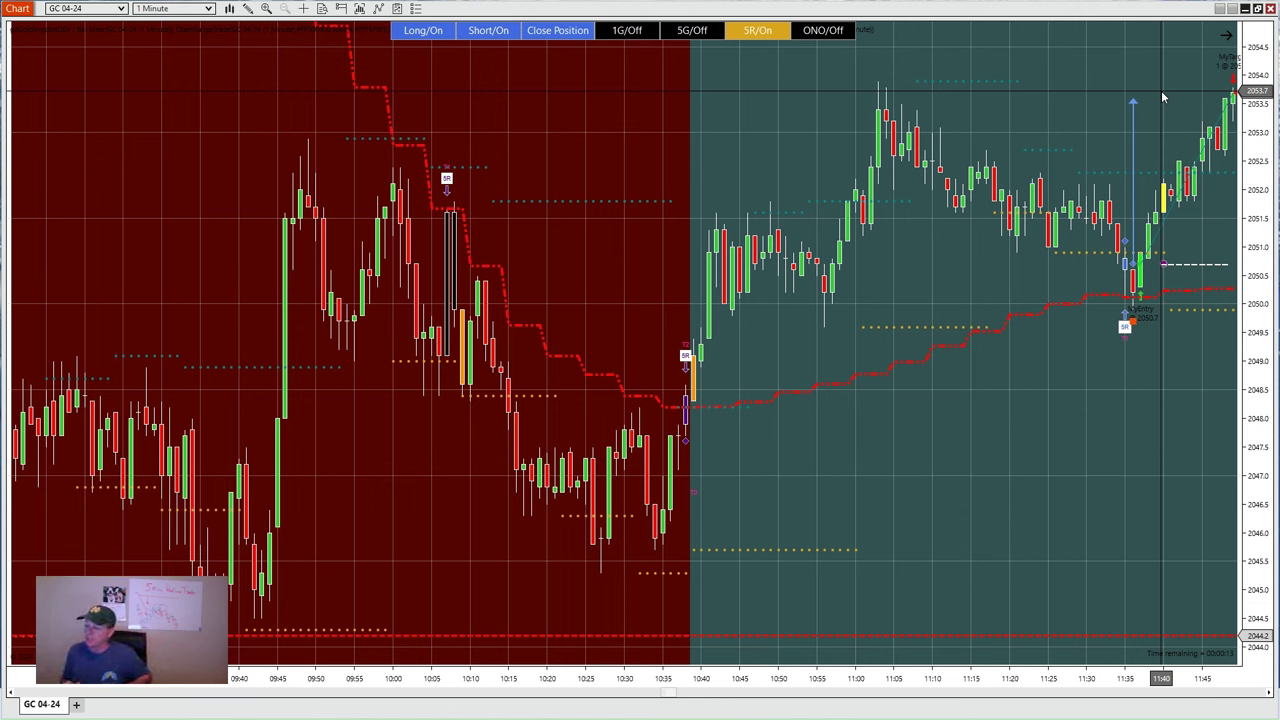
left_click(252, 9)
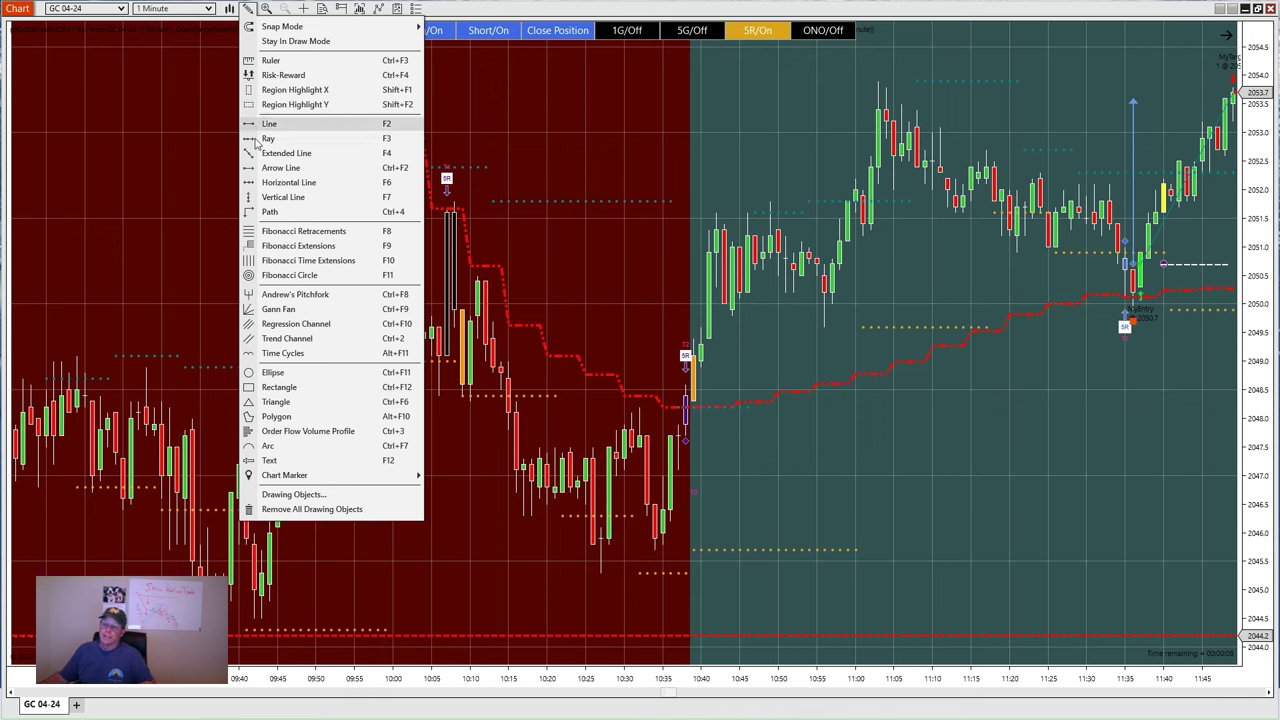
left_click(268, 373)
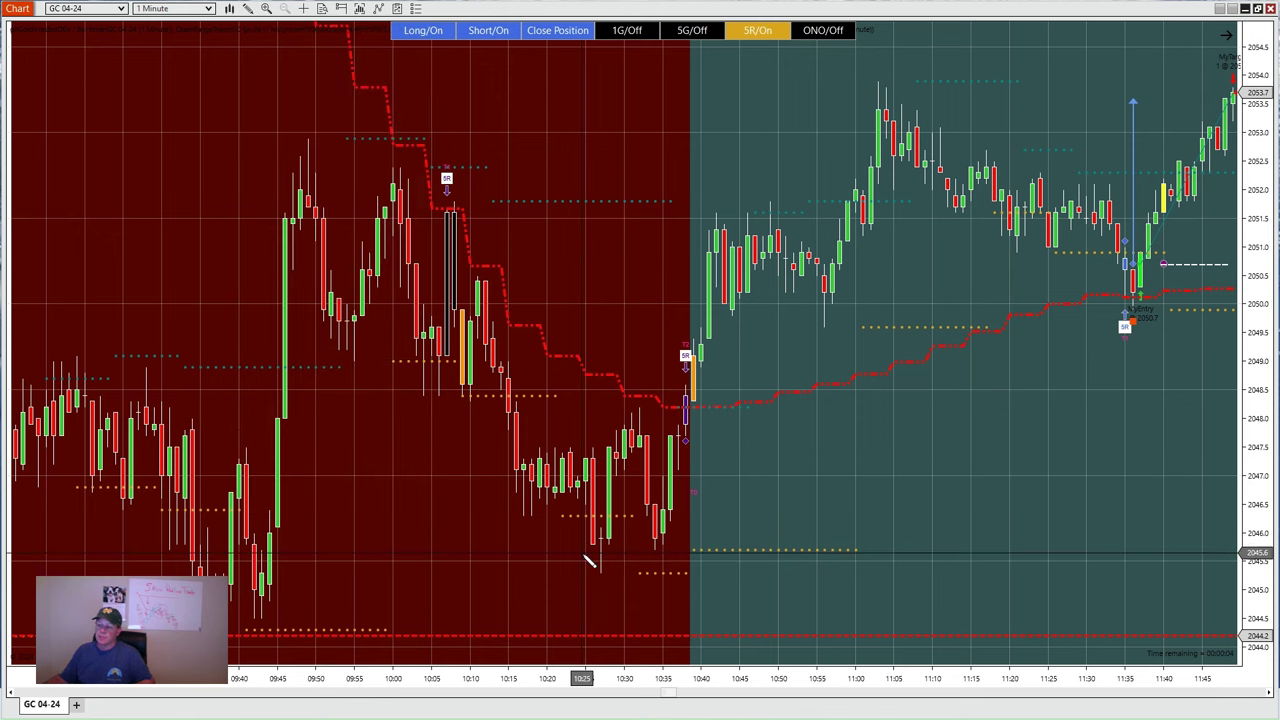
left_click_drag(589, 558, 617, 594)
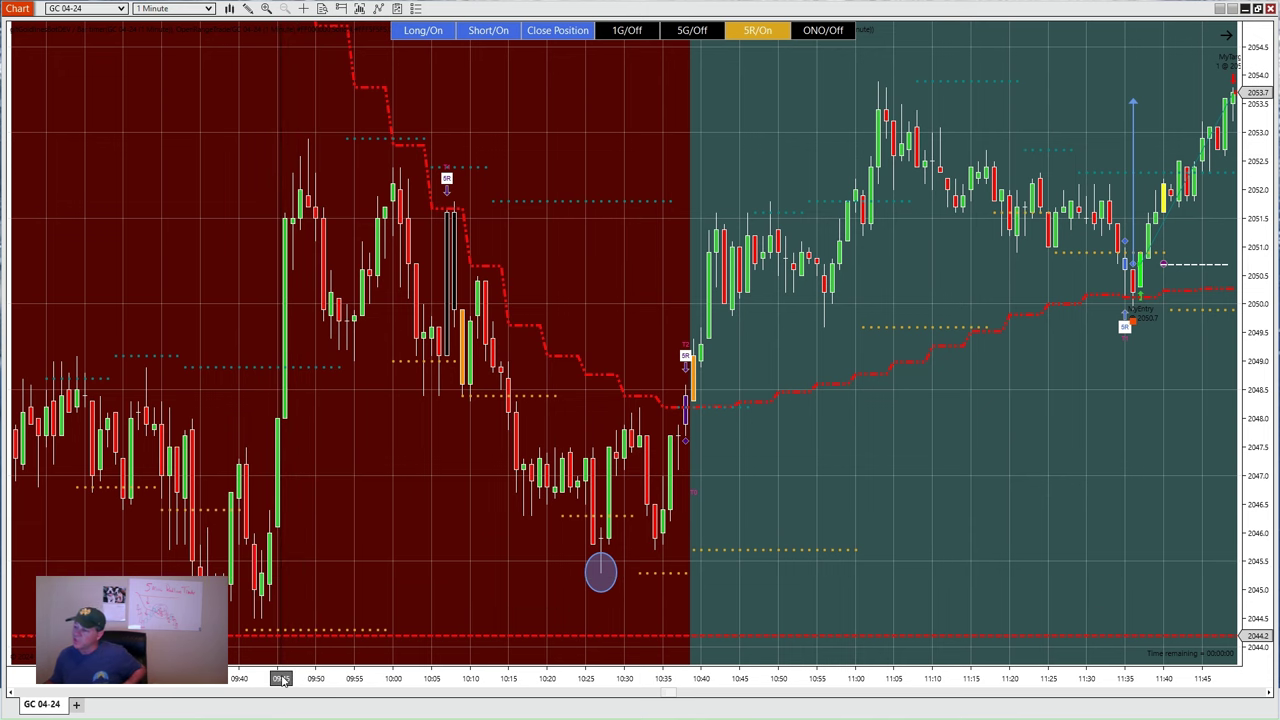
- Draw an arrow line from the session low near 09:04 up to the swing high of about 2049.0 at 09:19
left_click_drag(281, 679, 338, 679)
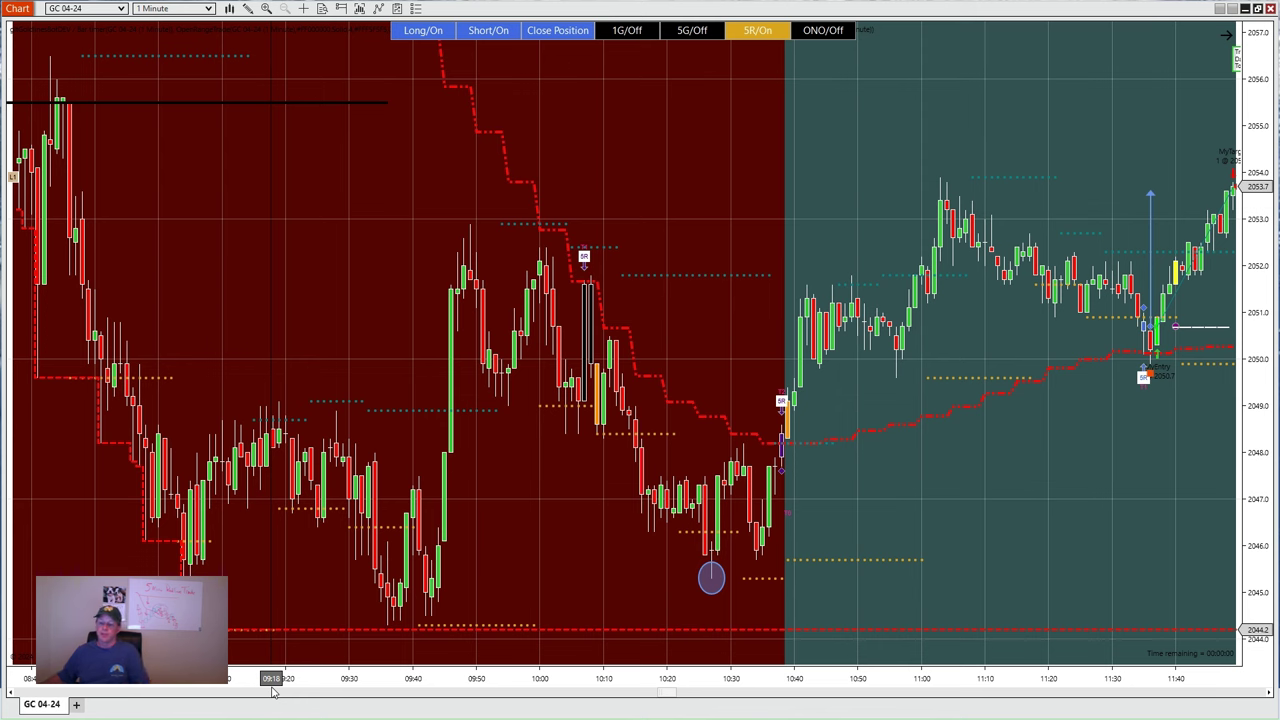
left_click(250, 9)
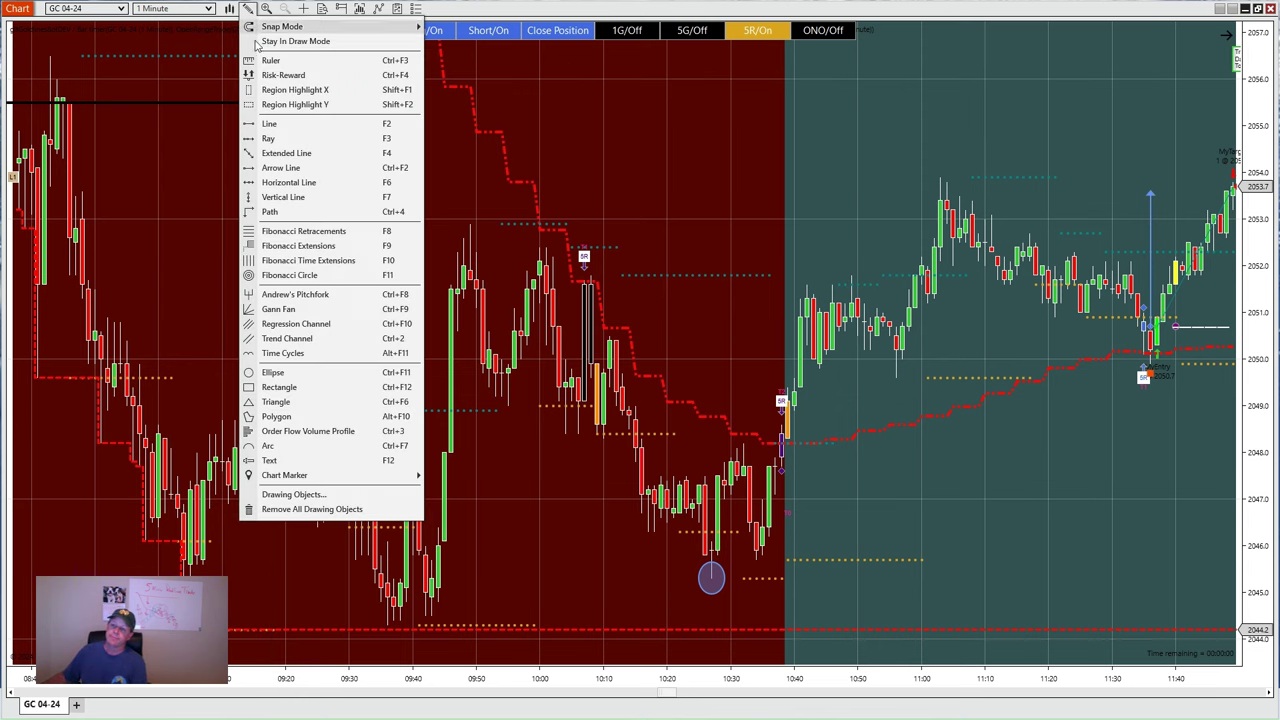
left_click(273, 178)
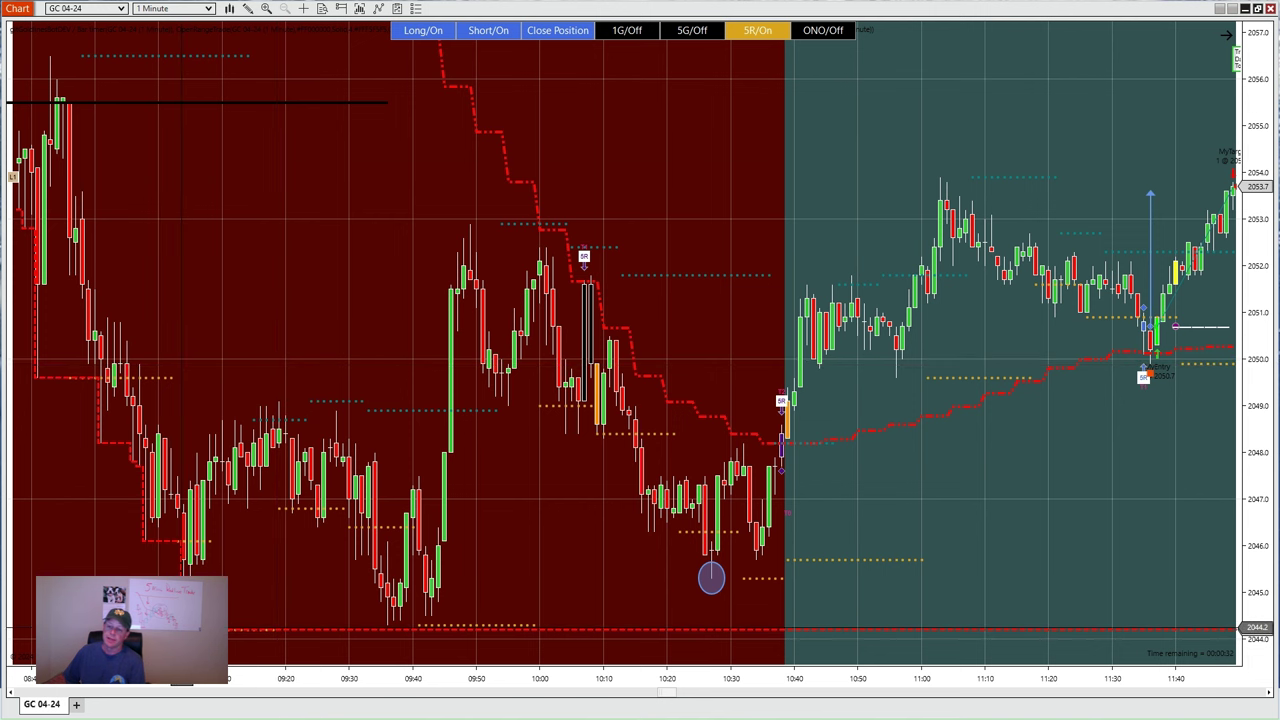
left_click(206, 566)
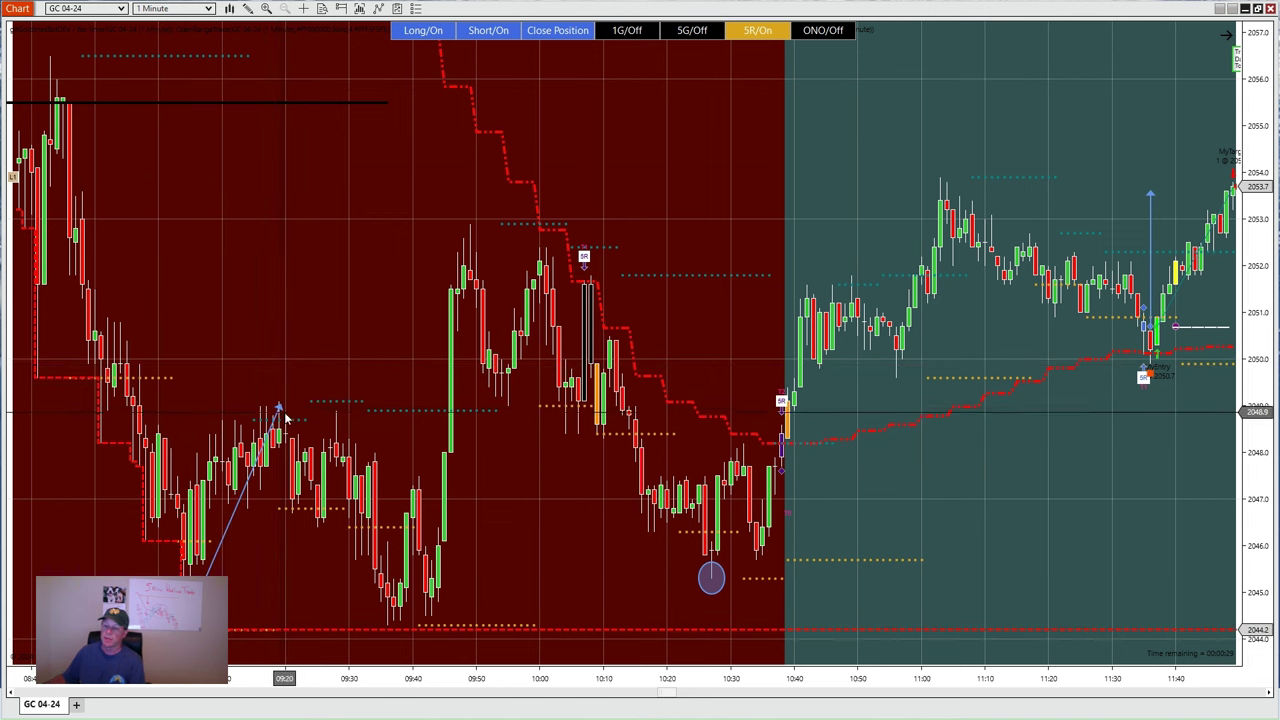
left_click(284, 414)
- Draw an arrow line from the 09:19 swing high down to the low of about 2044.4 near 09:36
left_click(250, 9)
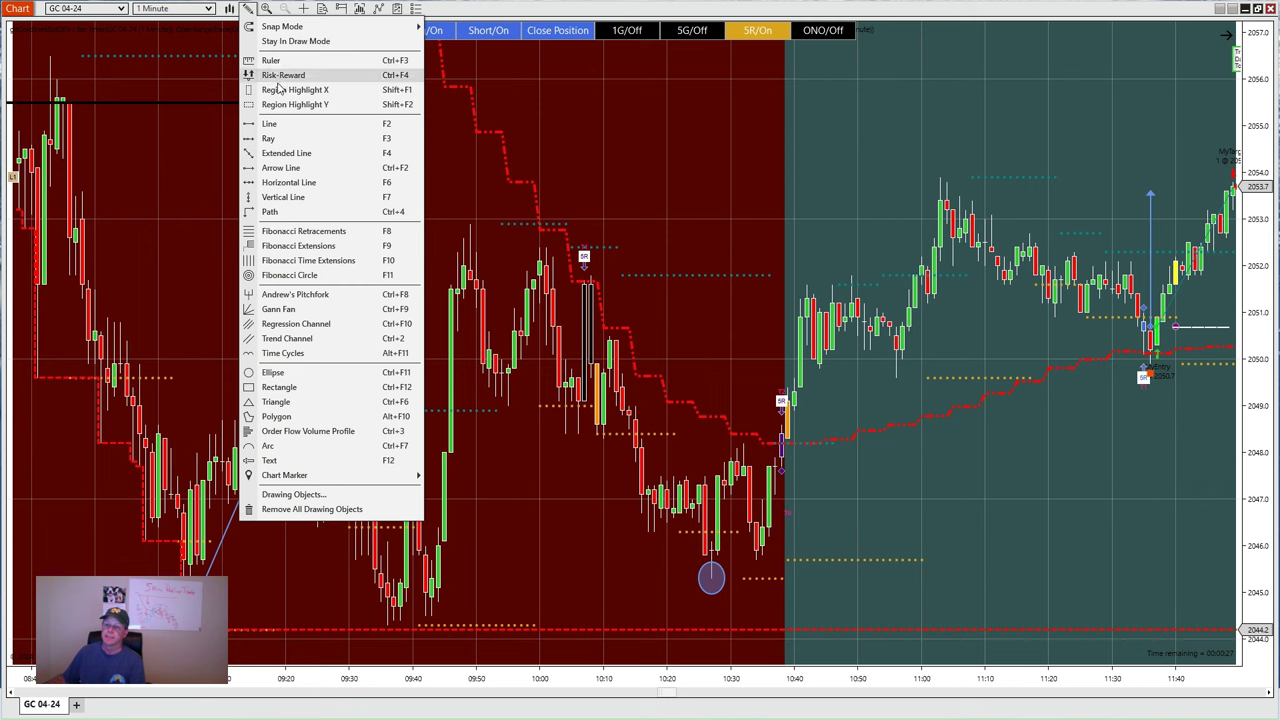
left_click(282, 167)
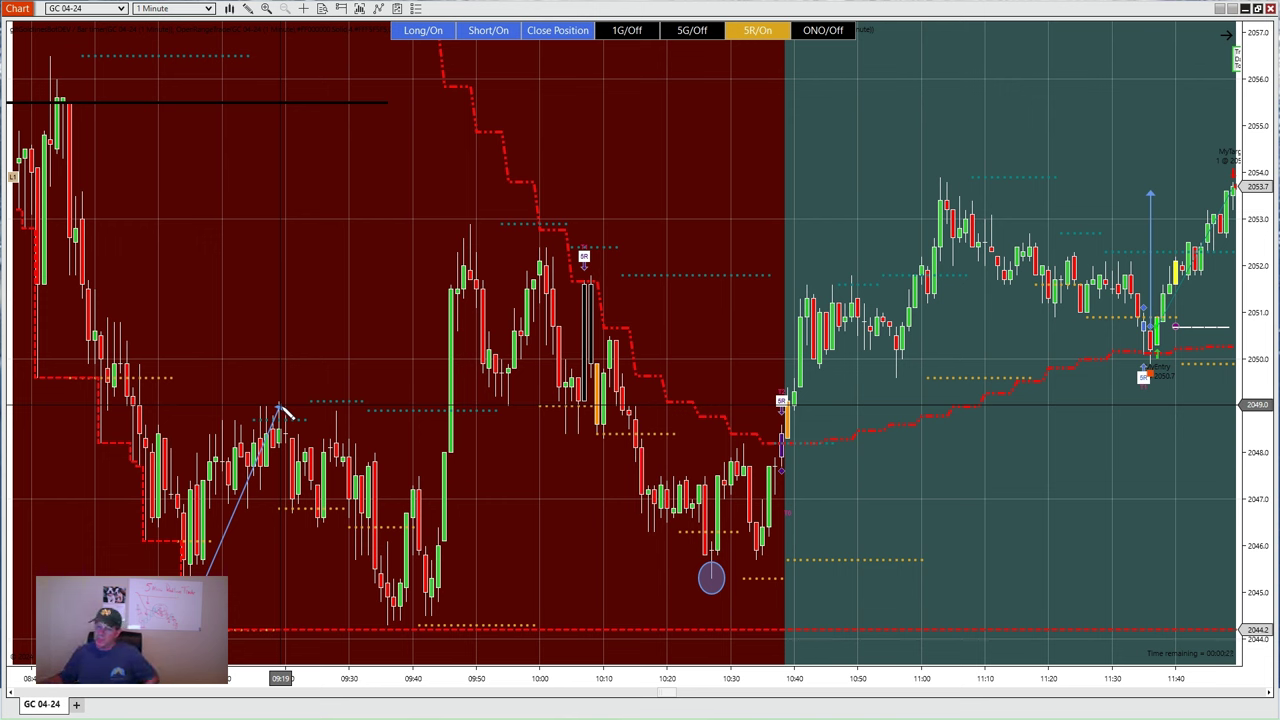
left_click(388, 622)
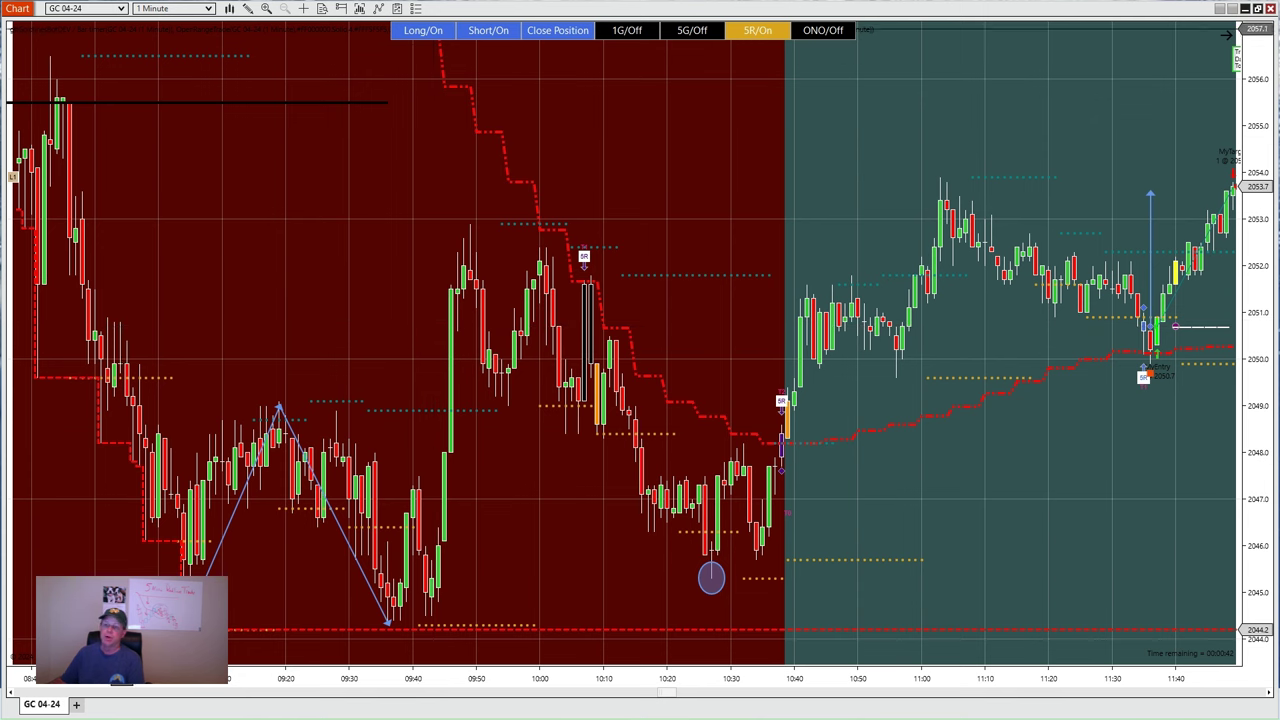
- Draw an ellipse around the 09:36 low from about 09:32 to 09:42, spanning roughly 2044.9 down to 2043.6
left_click(248, 8)
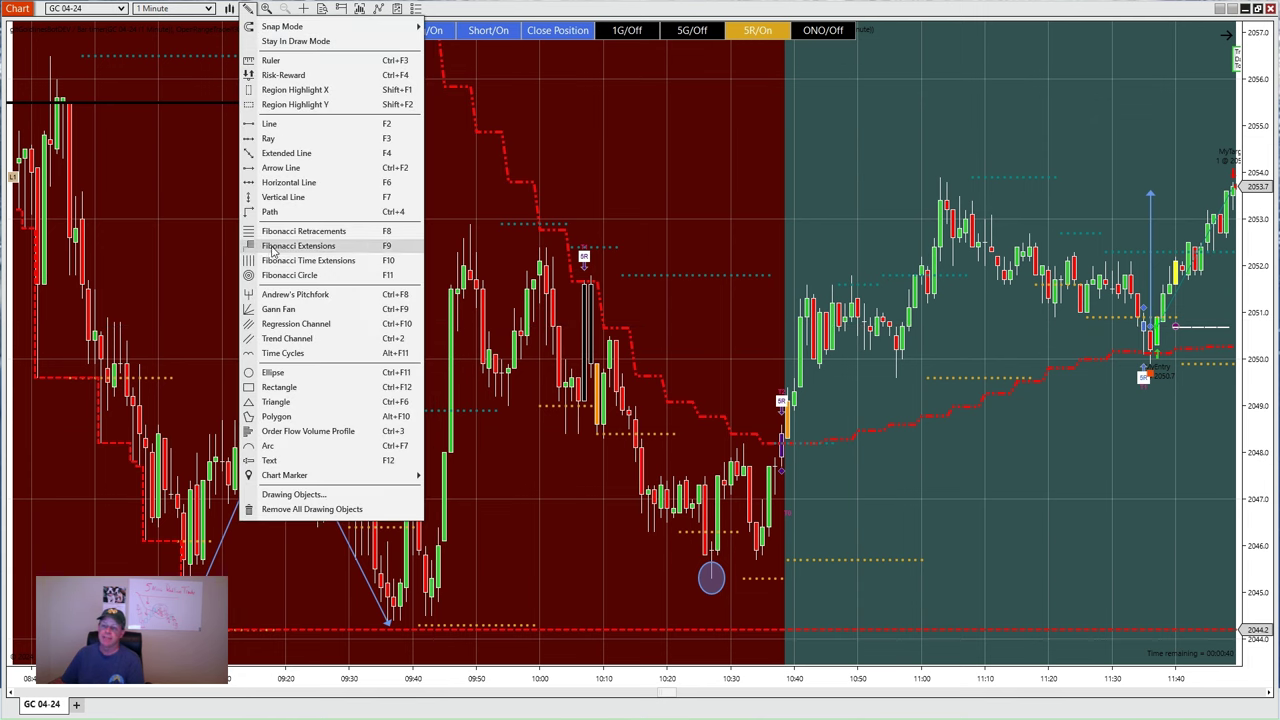
left_click(272, 372)
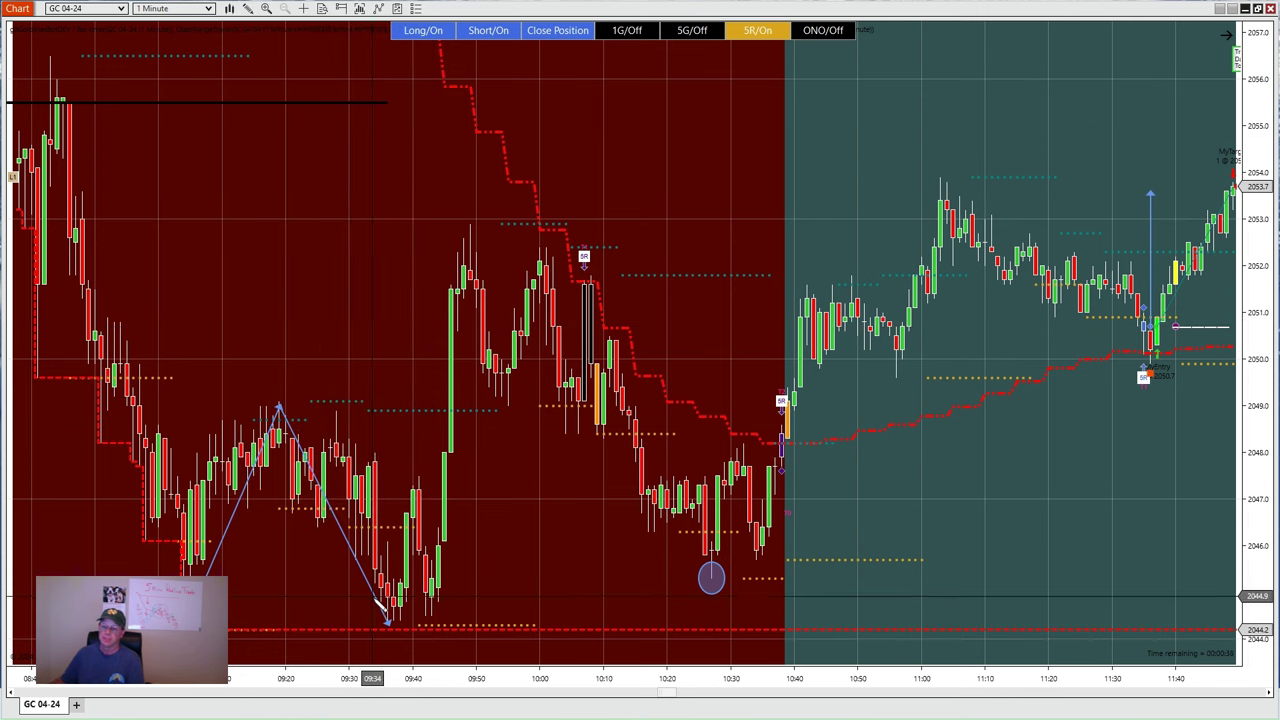
left_click_drag(366, 597, 426, 656)
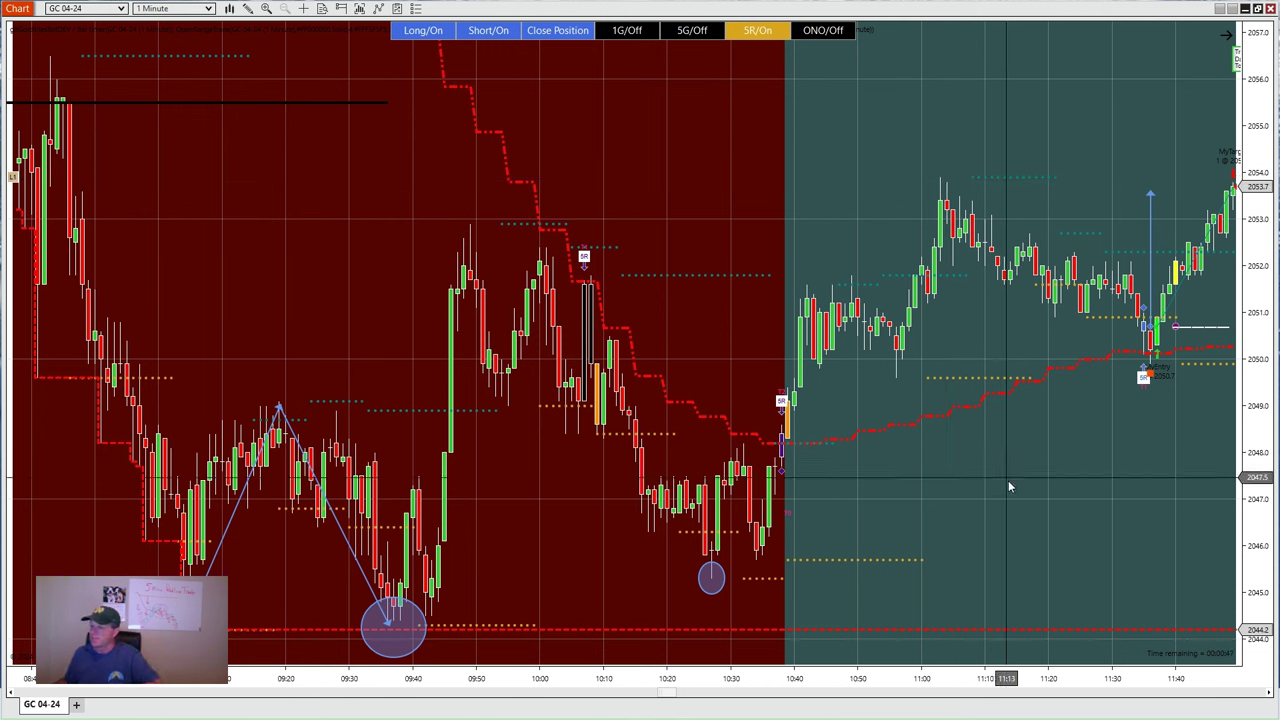
- Examine the GC price action from the 11:36 long entry through its target and the pullback to about 12:25
left_click_drag(1063, 540, 1003, 534)
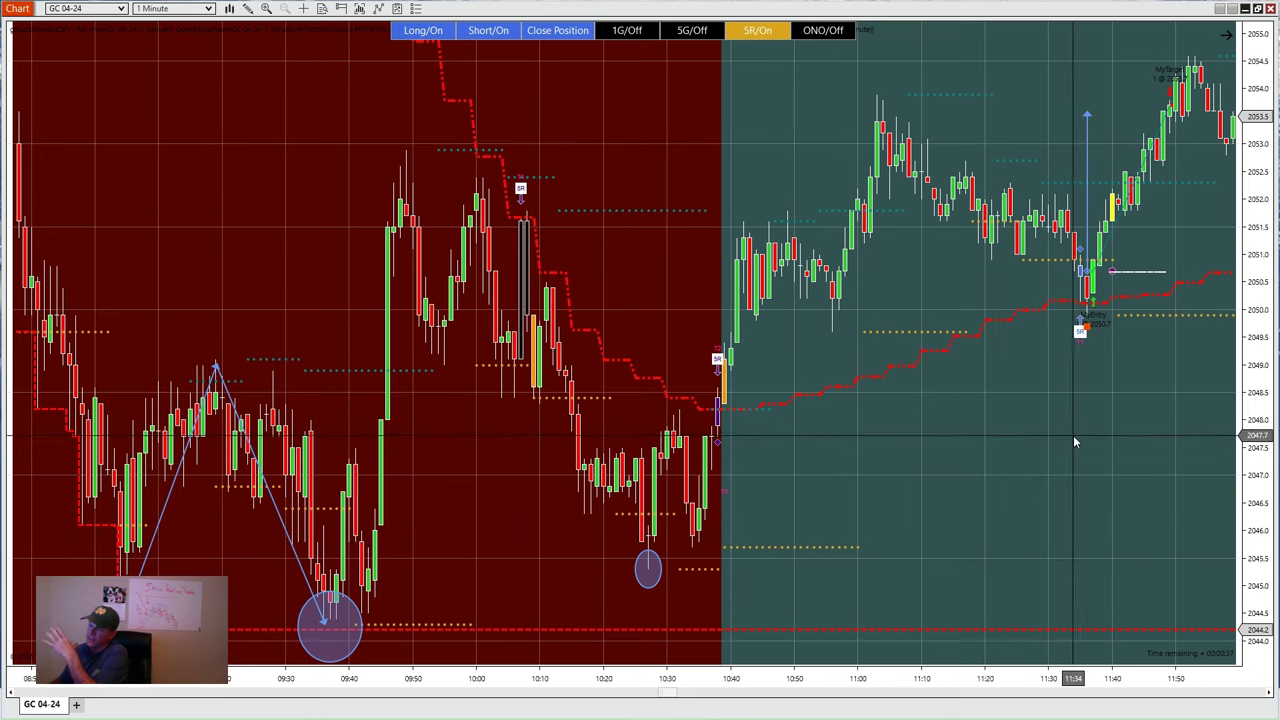
left_click_drag(1068, 443, 979, 440)
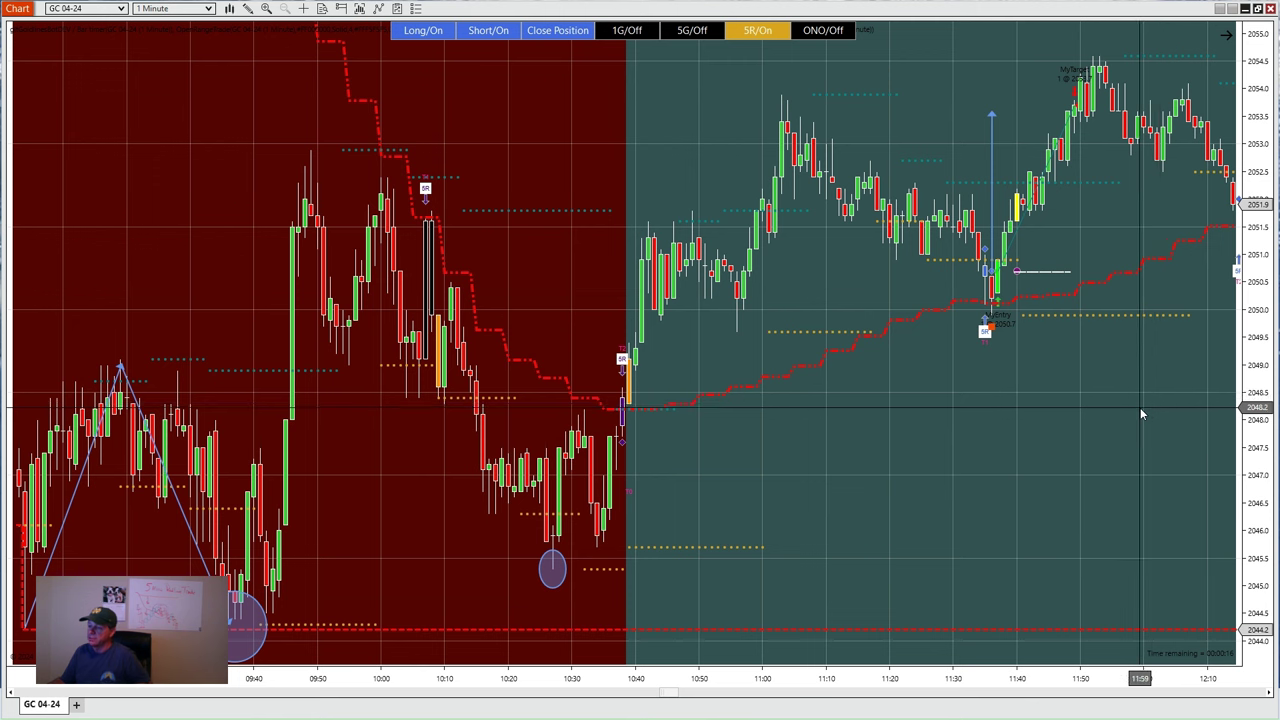
scroll(1100, 440, "right", 1)
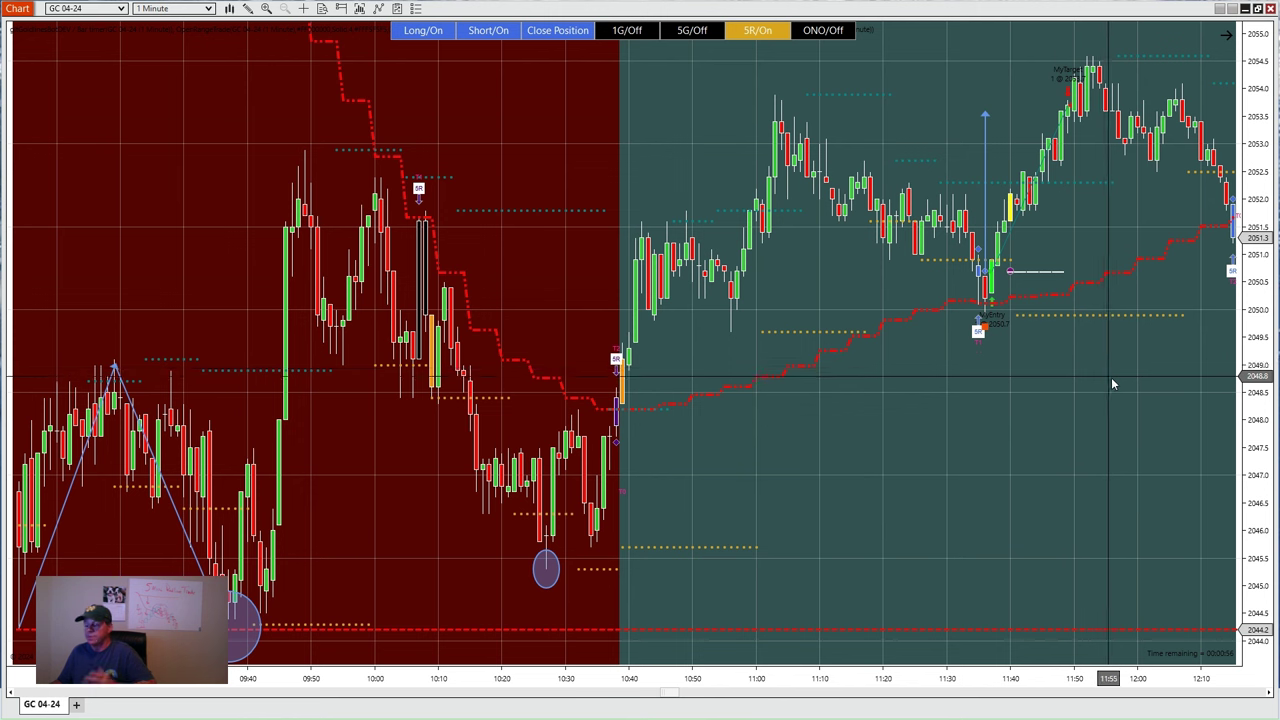
left_click_drag(1108, 371, 1104, 372)
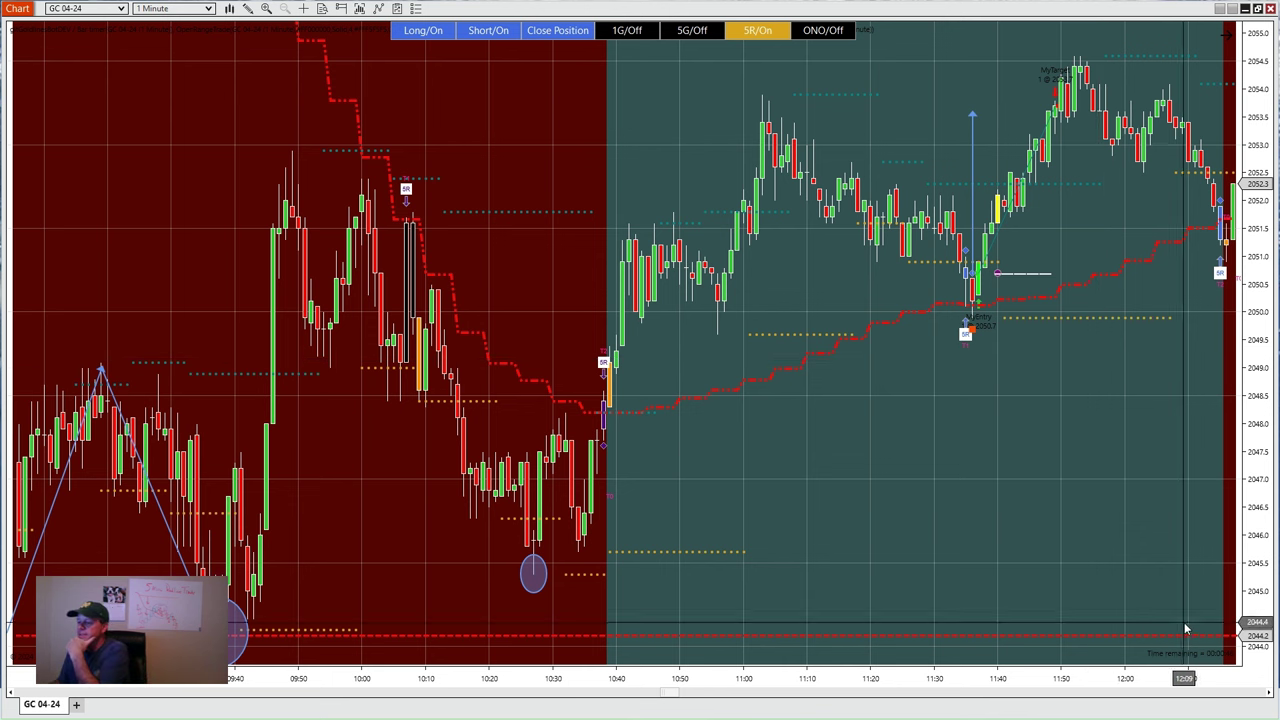
left_click_drag(1130, 680, 970, 678)
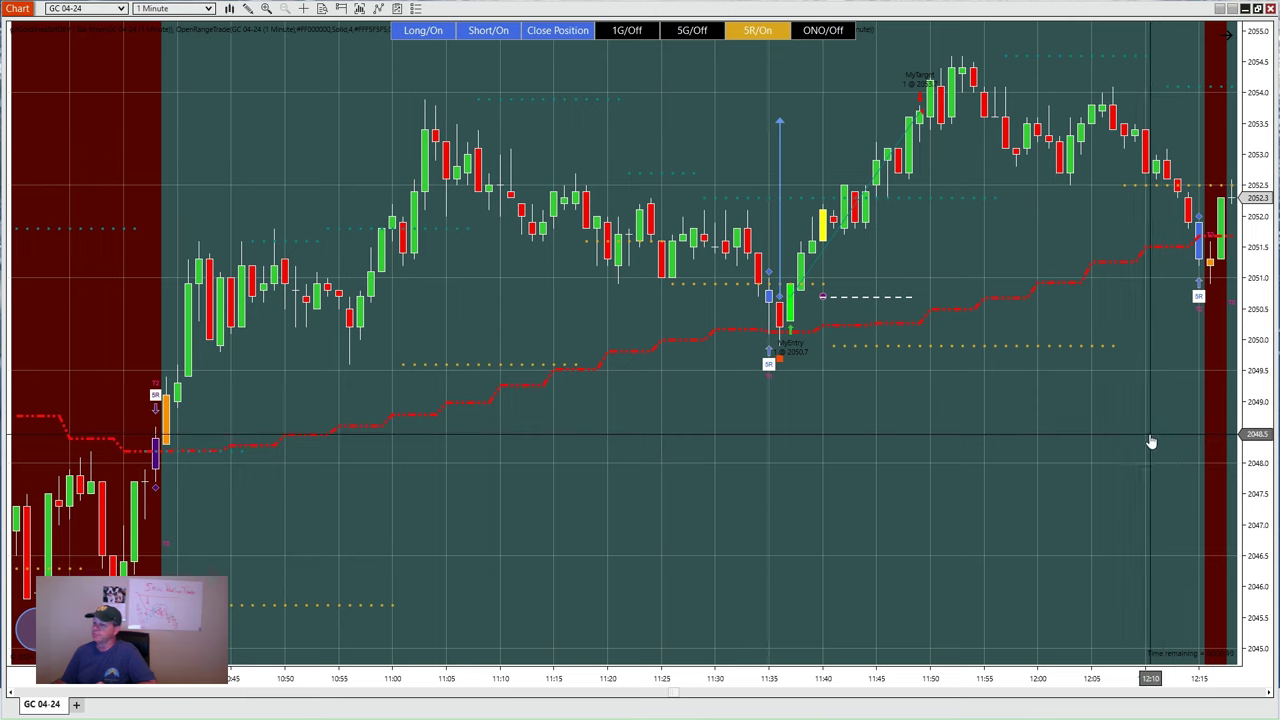
scroll(1151, 442, "down", 2)
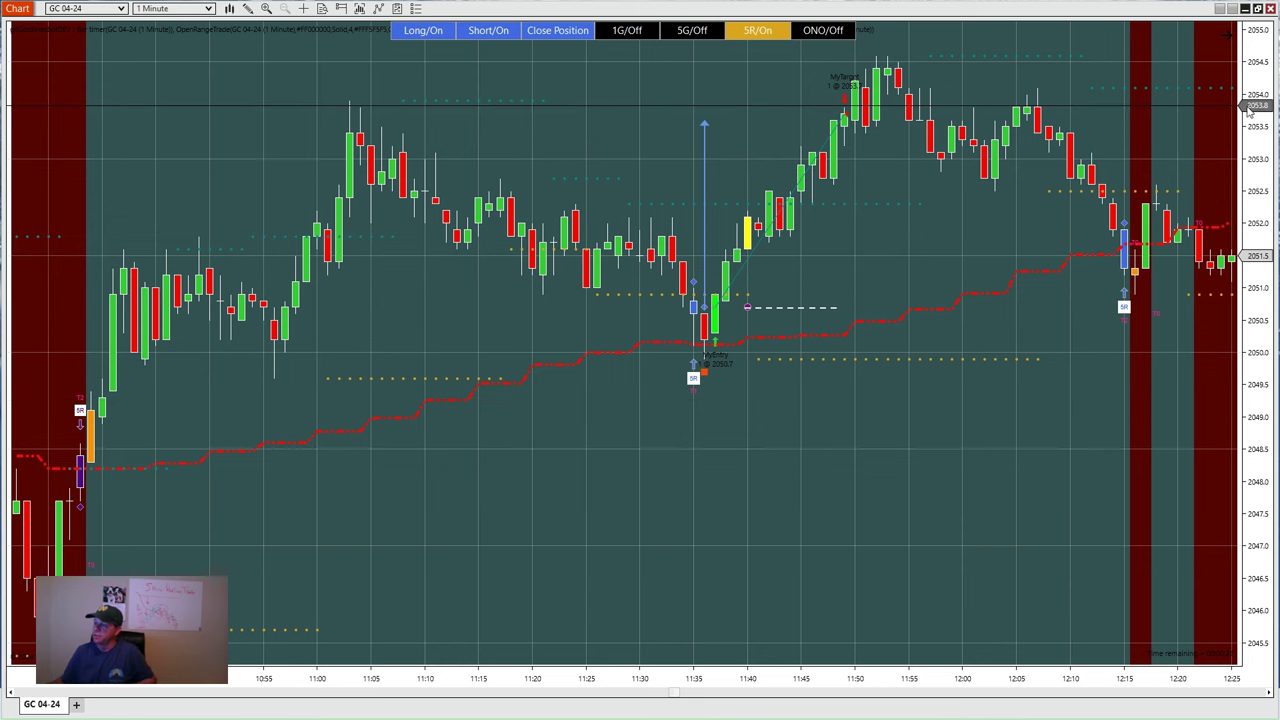
left_click_drag(1249, 112, 1272, 410)
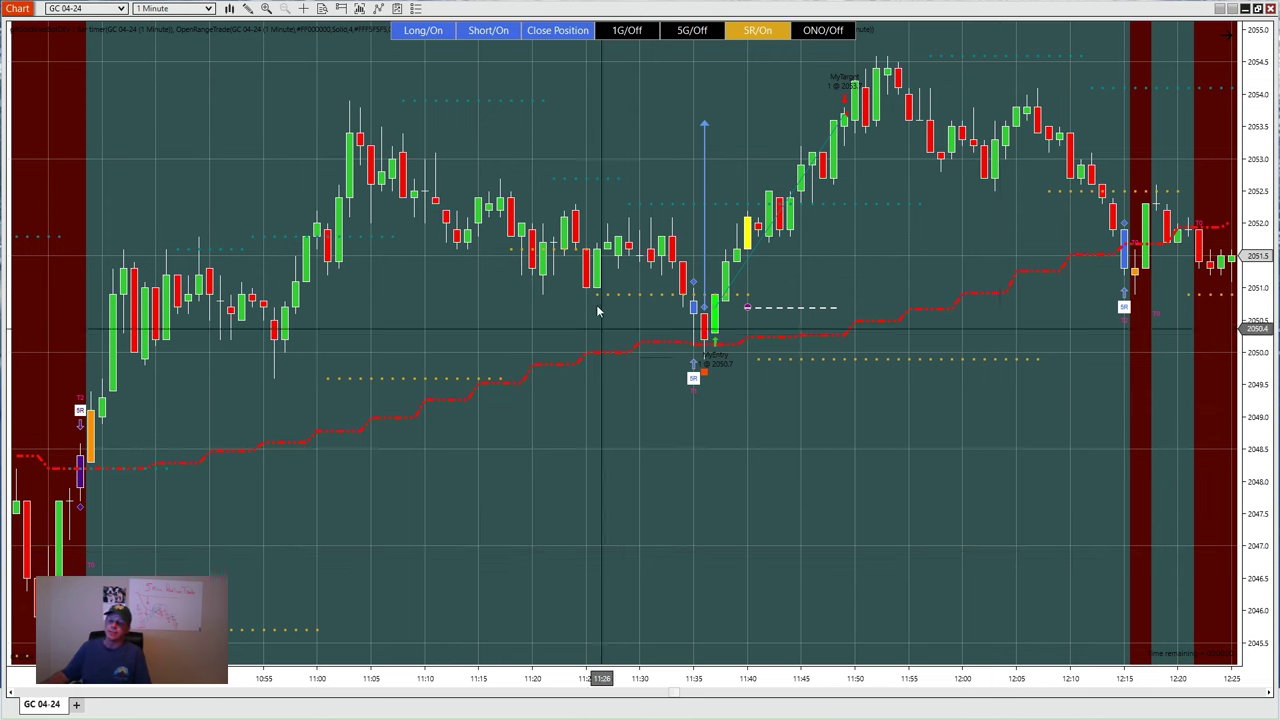
- Draw an arrow line along the rising red 5R line, from about 2048.2 at 10:49 up to about 2052.4 at 12:25
left_click(248, 9)
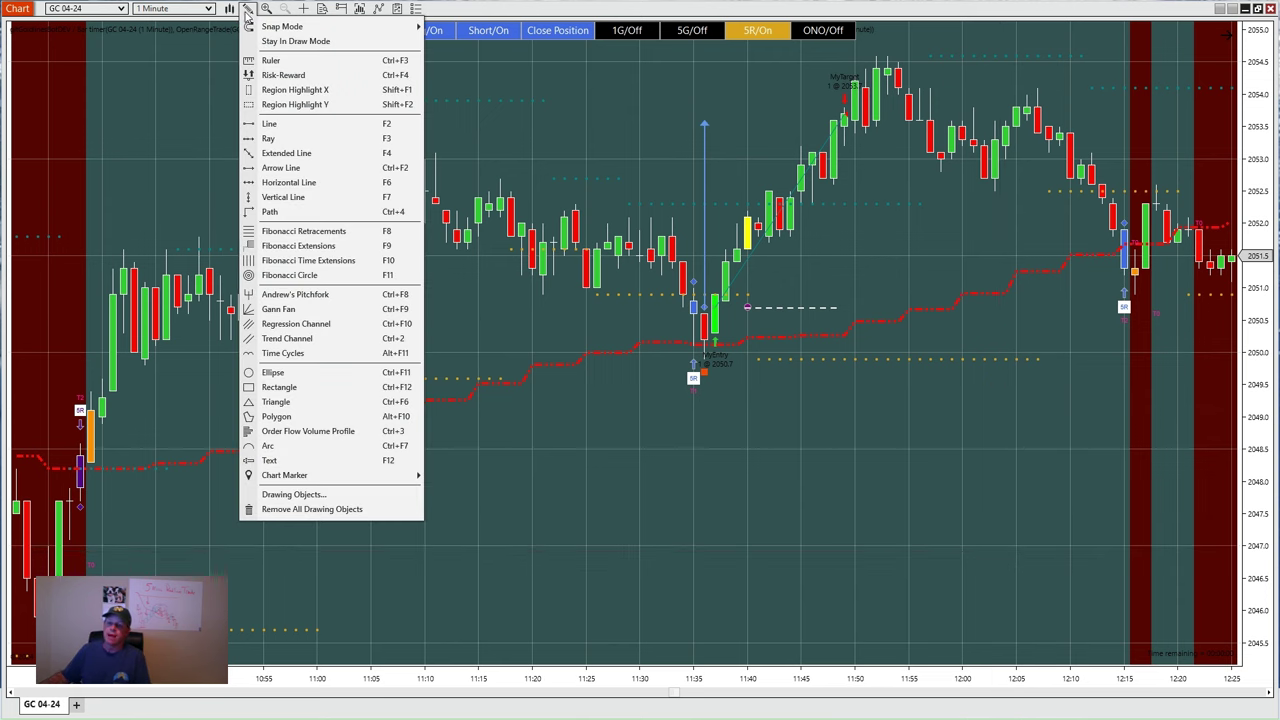
left_click(268, 170)
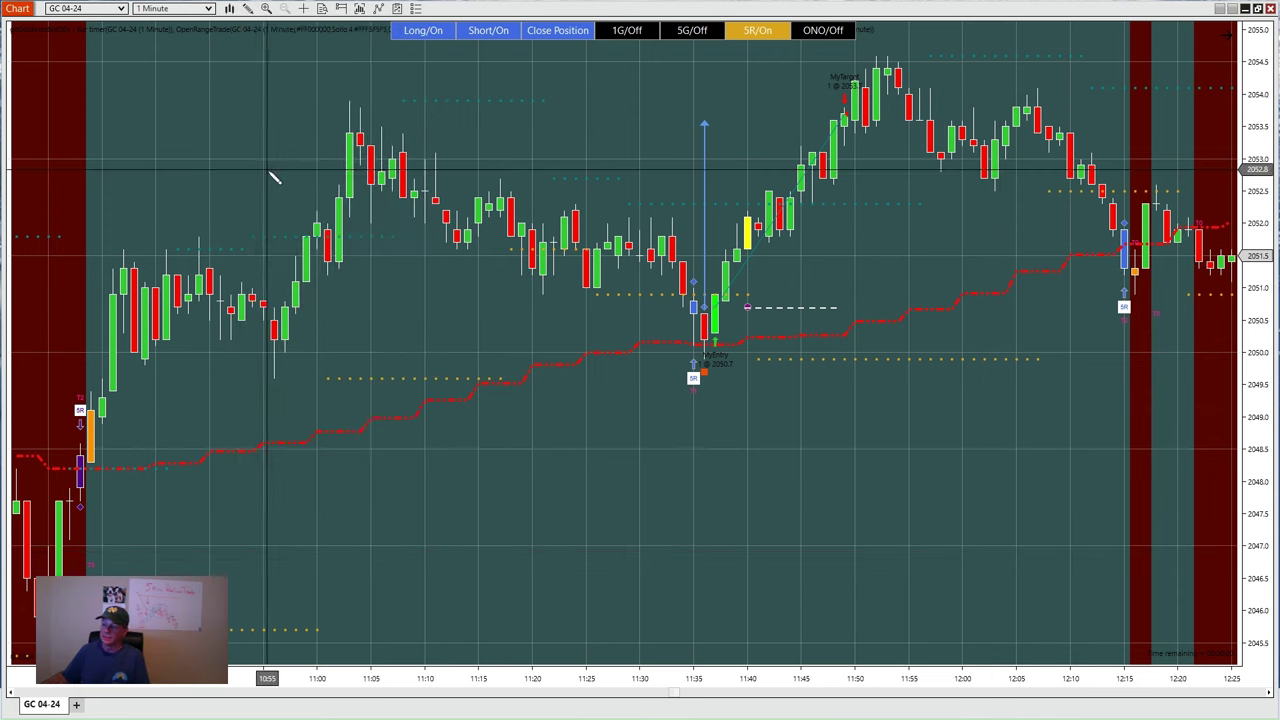
left_click(201, 467)
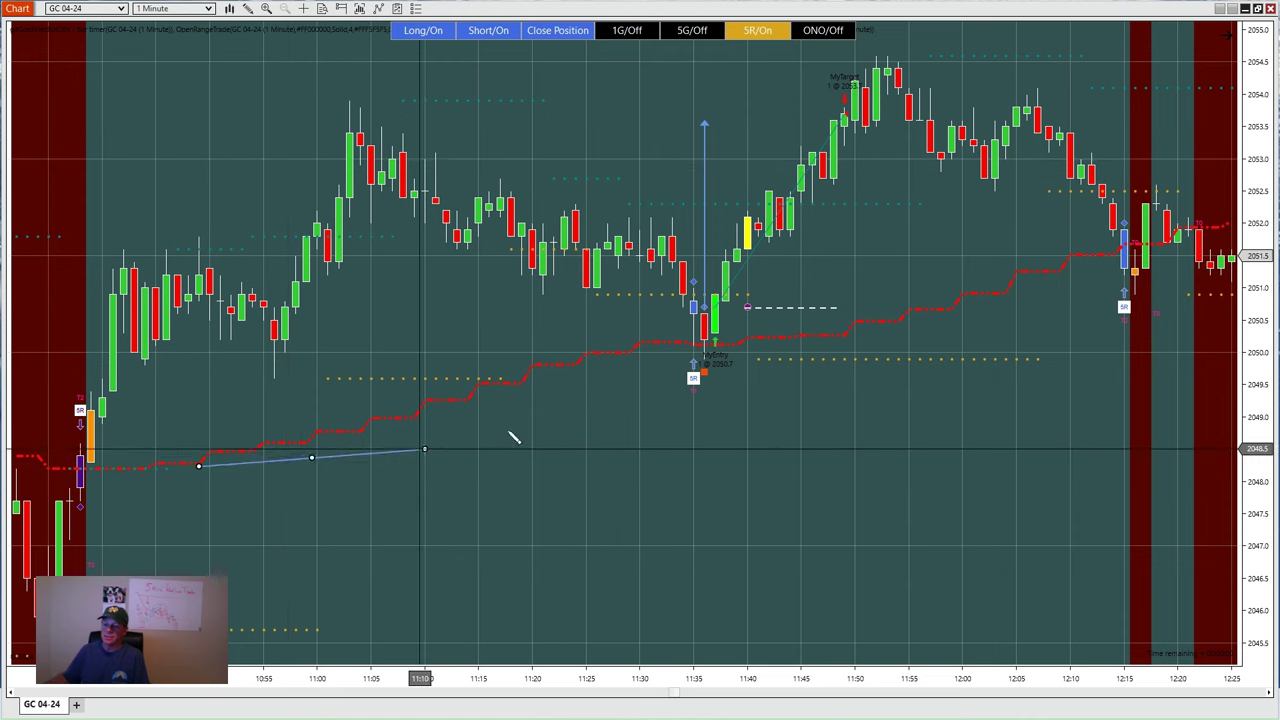
left_click(1188, 208)
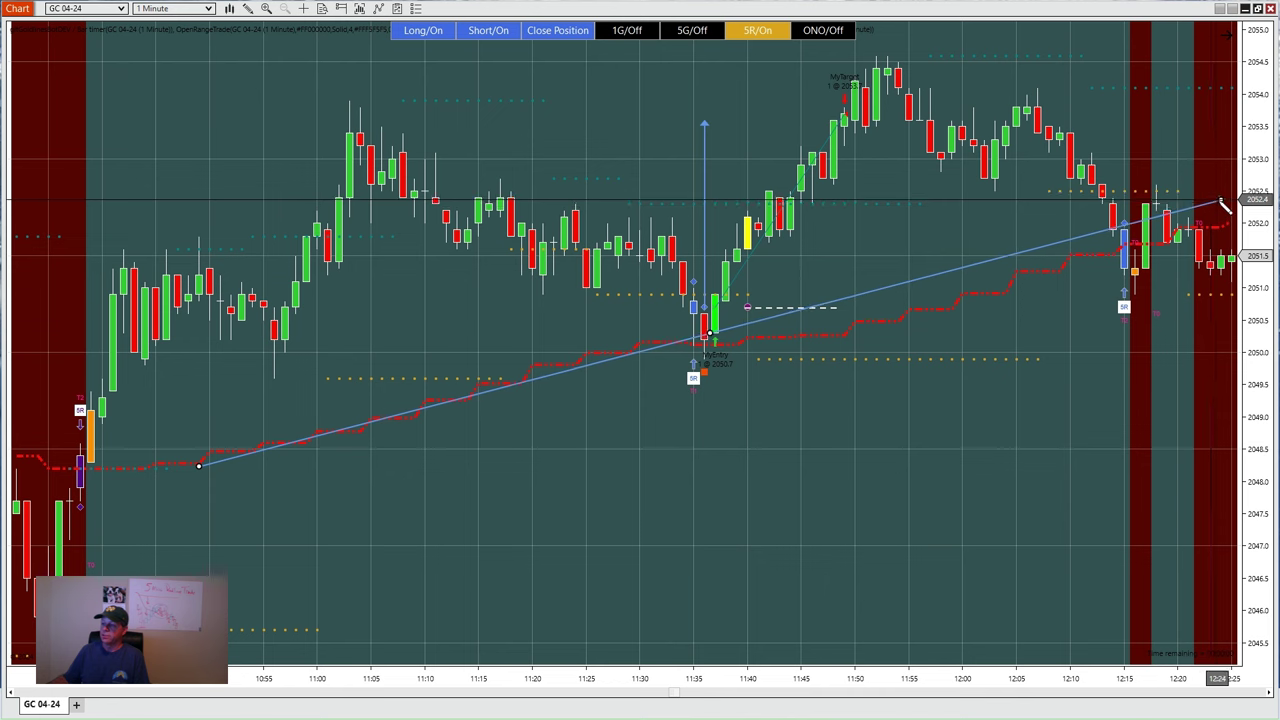
left_click(1233, 203)
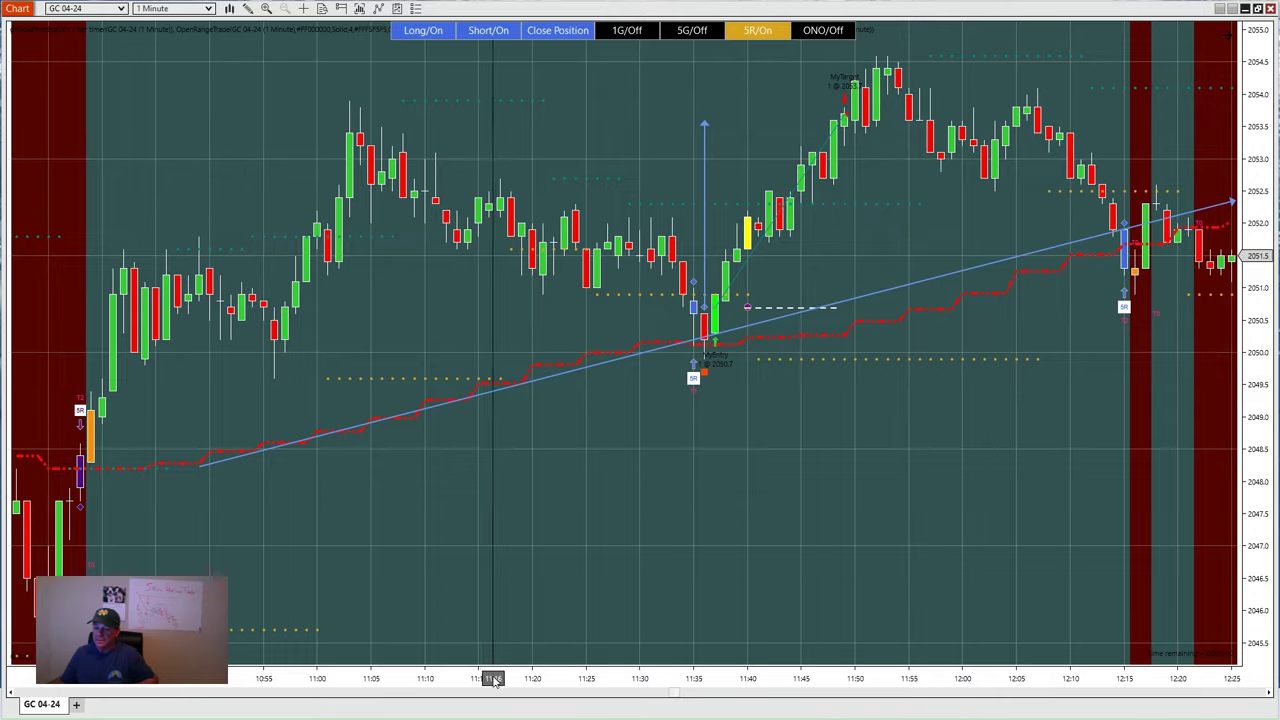
- Examine the swings around the 5R line and its signals from the morning selloff through about 12:55
left_click_drag(491, 678, 670, 698)
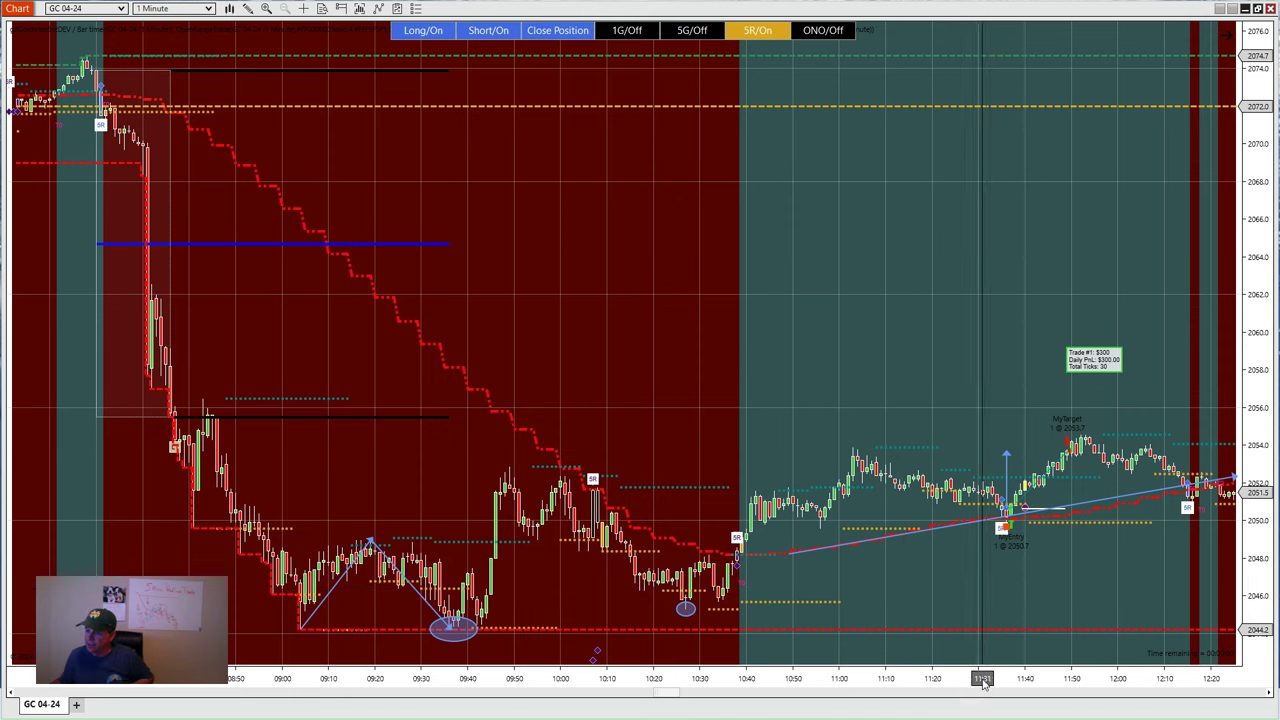
left_click_drag(985, 680, 745, 678)
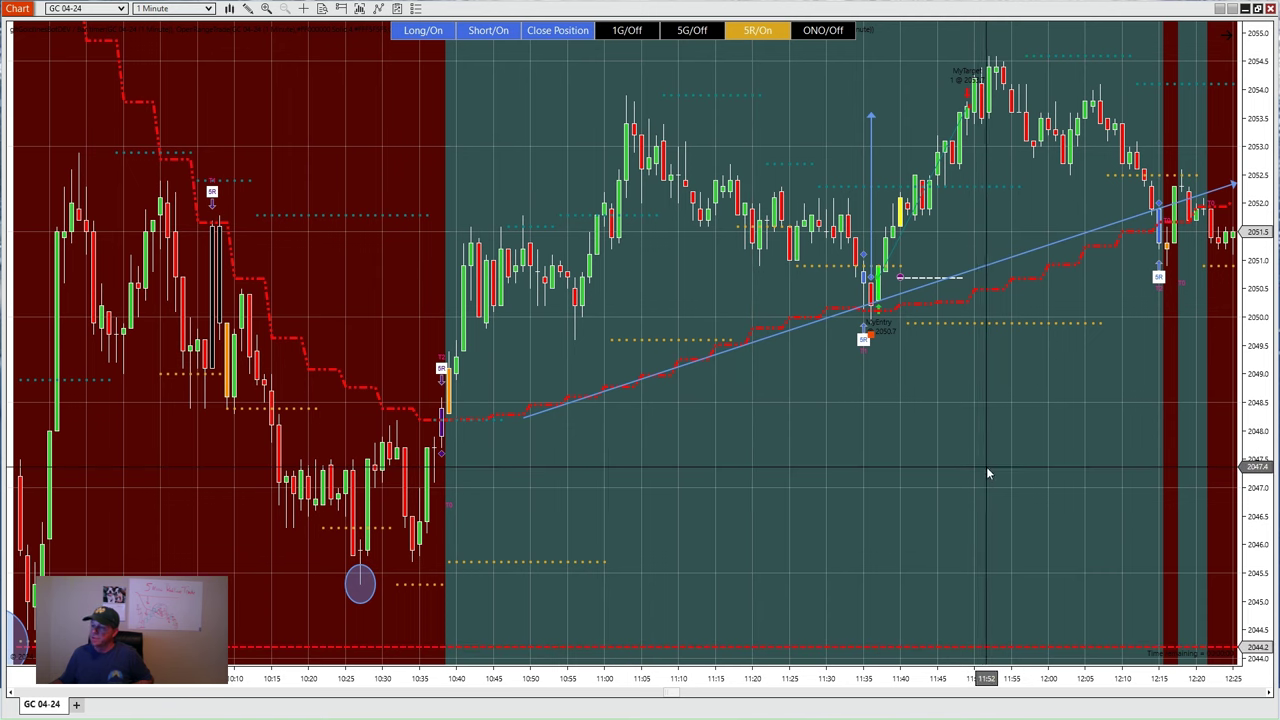
left_click_drag(989, 471, 951, 471)
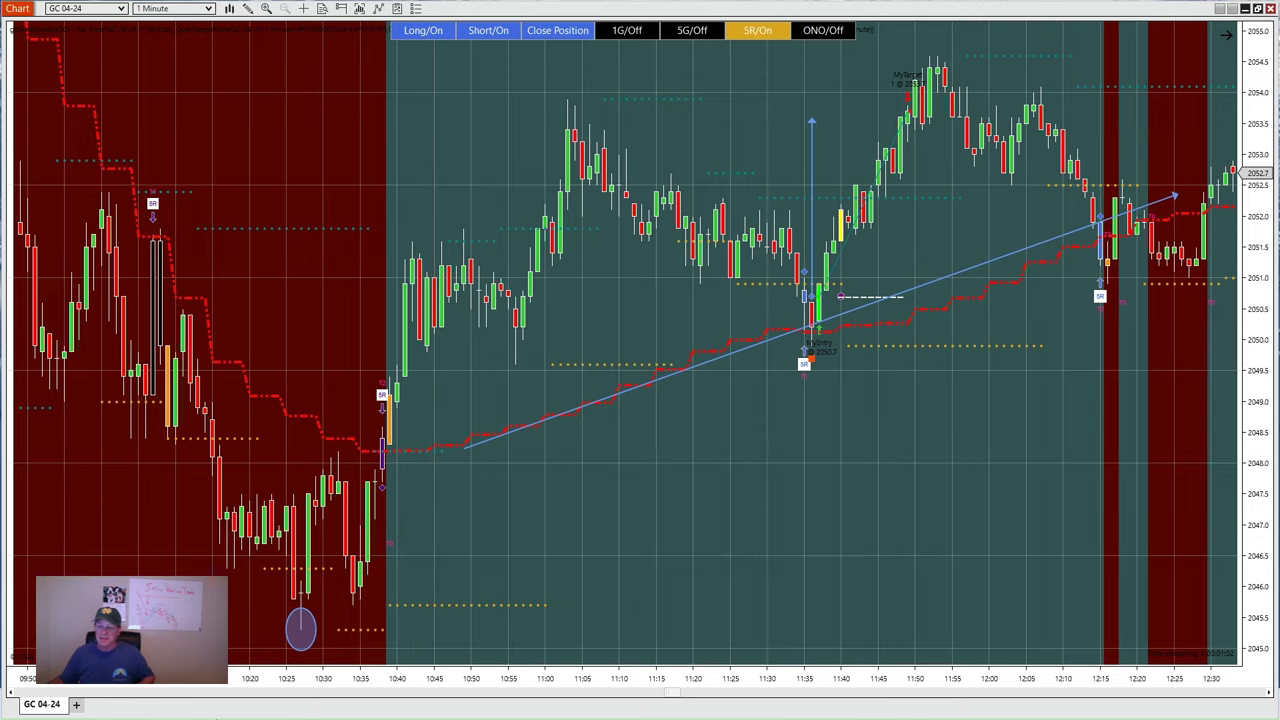
left_click_drag(252, 682, 280, 682)
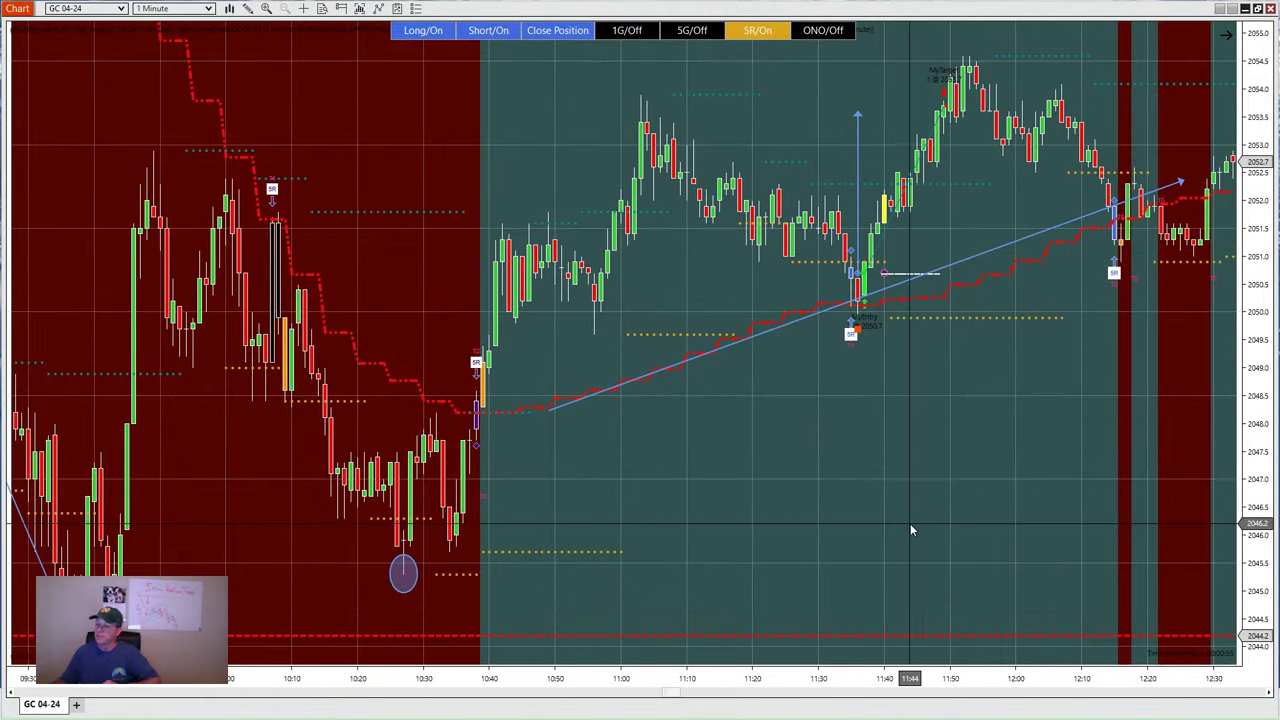
left_click_drag(909, 523, 895, 523)
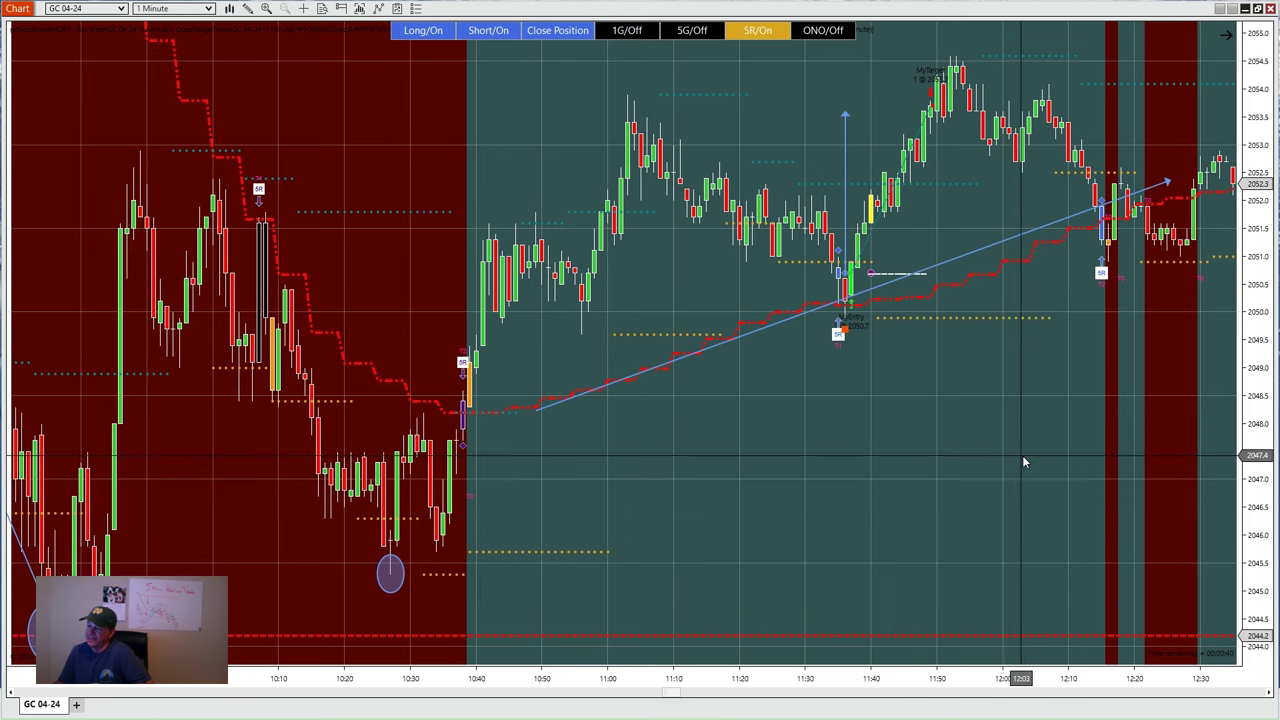
left_click_drag(1022, 458, 908, 454)
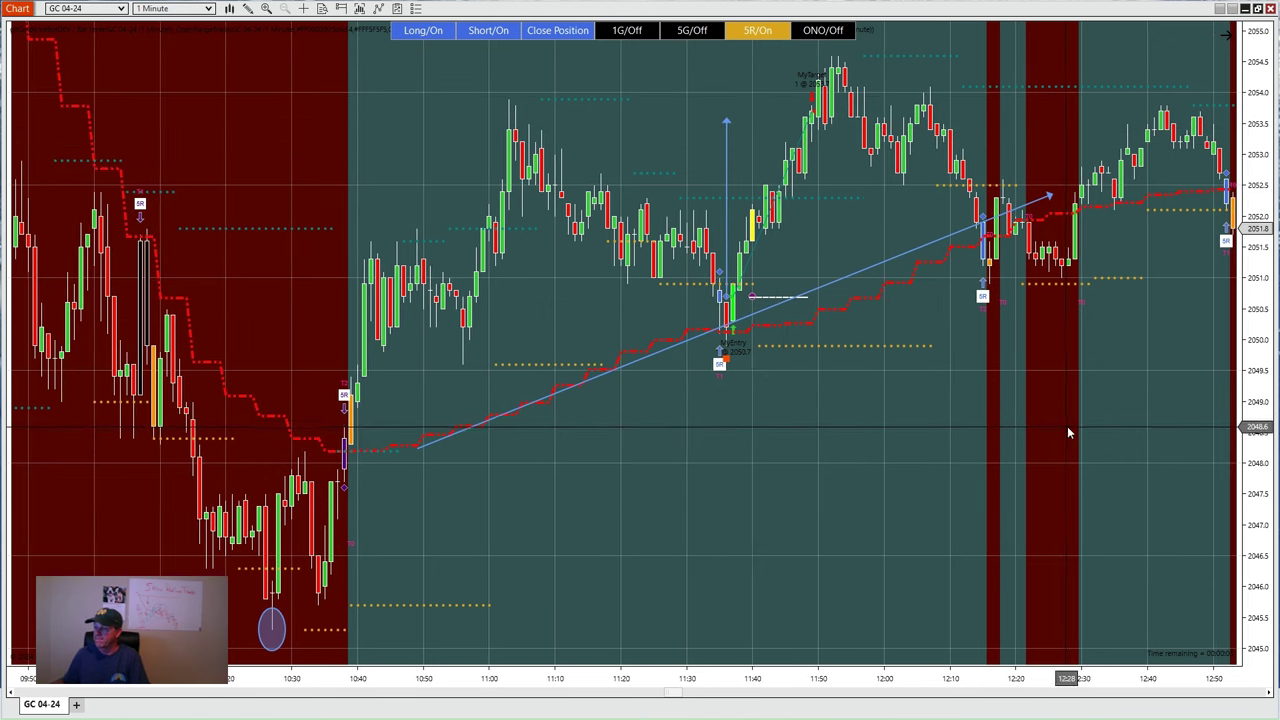
left_click_drag(1120, 423, 1091, 431)
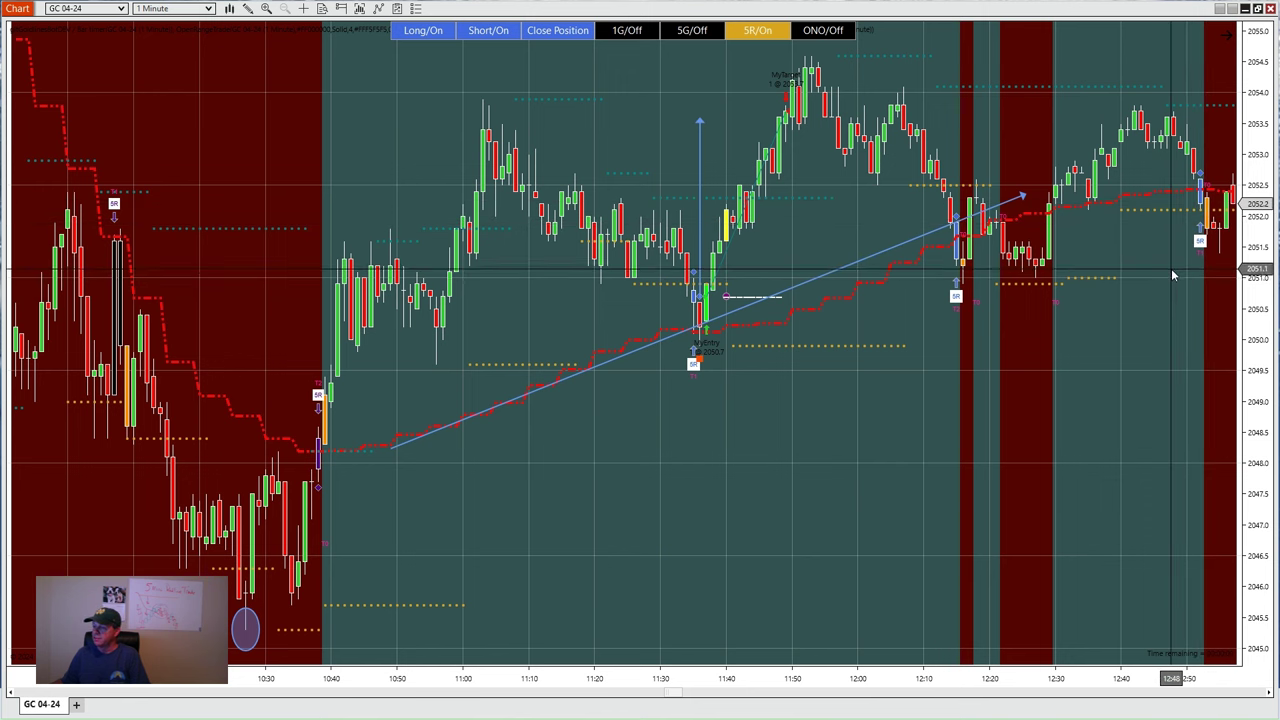
- Show the 5G line to compare it with the 5R line up to about 13:50, and hide it again
left_click_drag(1167, 268, 773, 281)
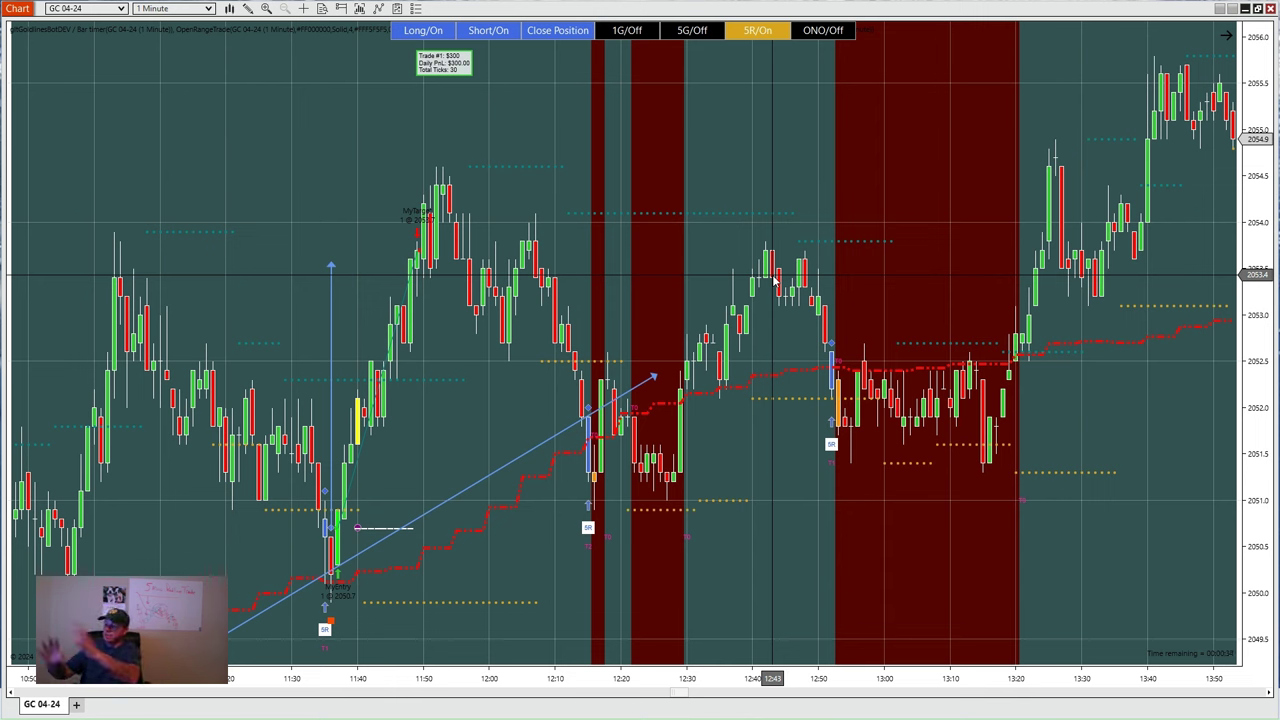
left_click(694, 32)
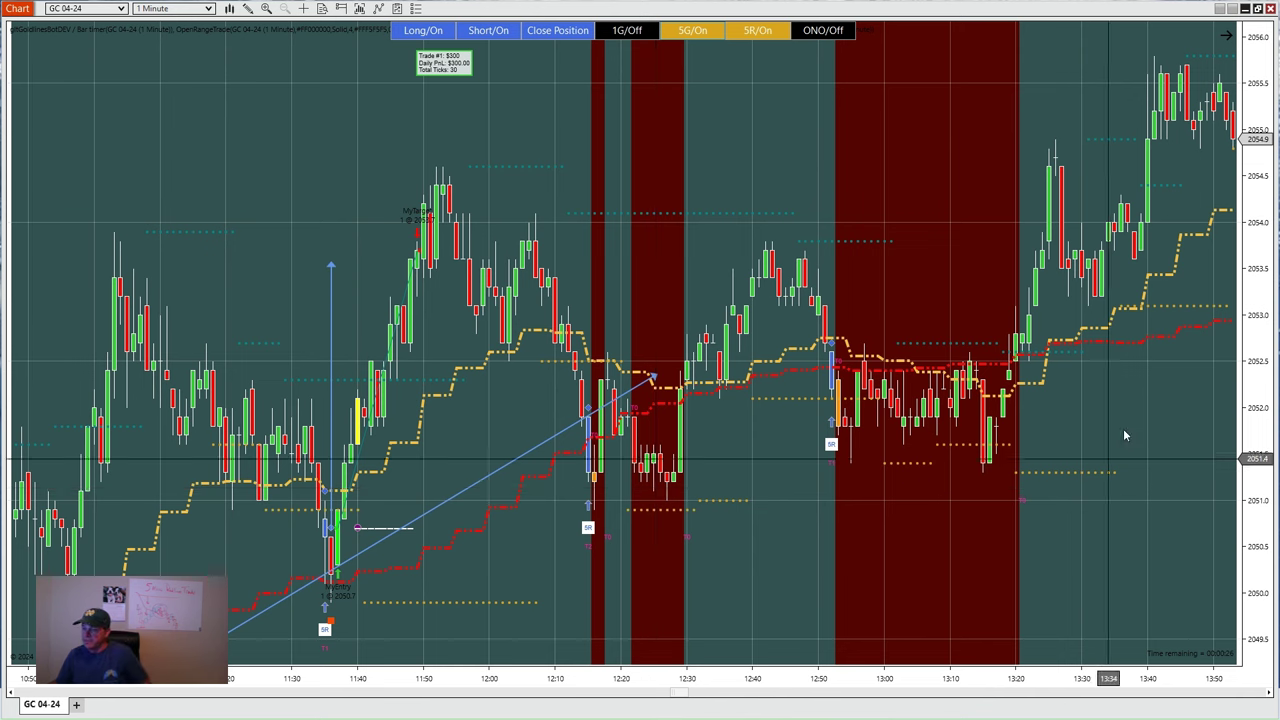
left_click(695, 33)
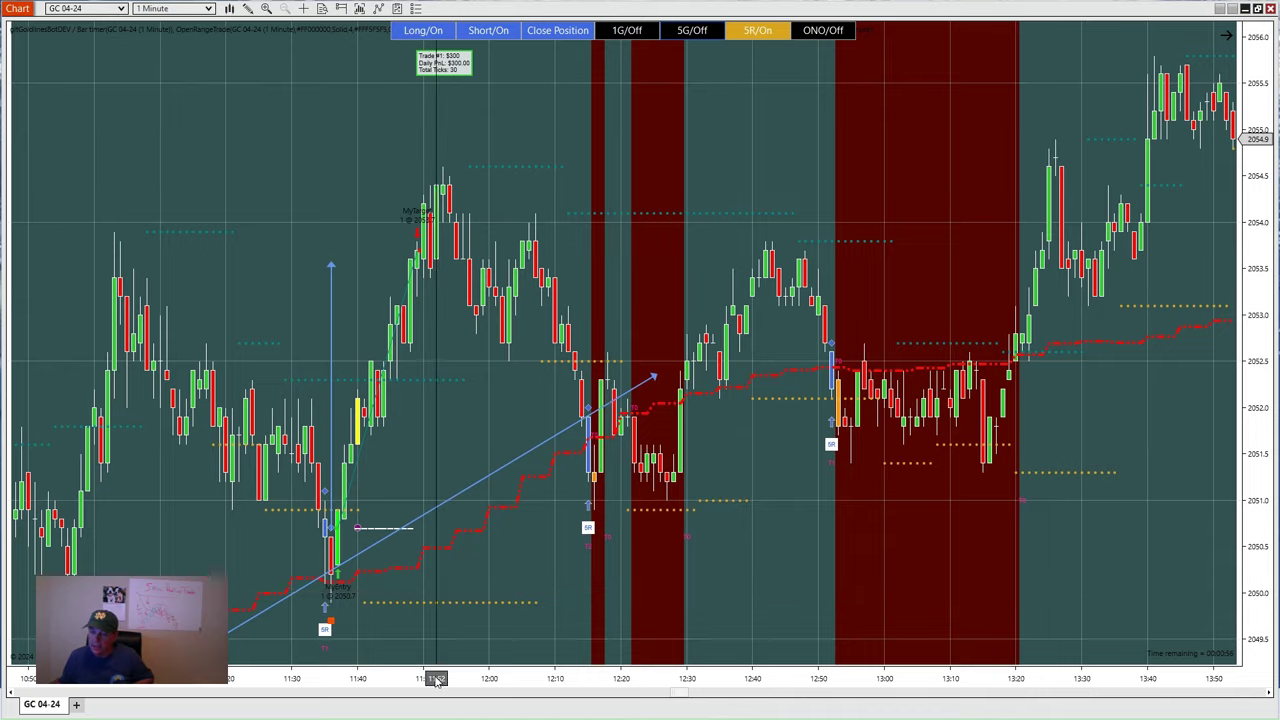
- Examine the afternoon price action and the second trade, from its long entry near 14:22 to its stop exit after 15:00
mouse_move(434, 677)
left_mouse_down()
mouse_move(447, 682)
mouse_move(426, 679)
left_mouse_up()
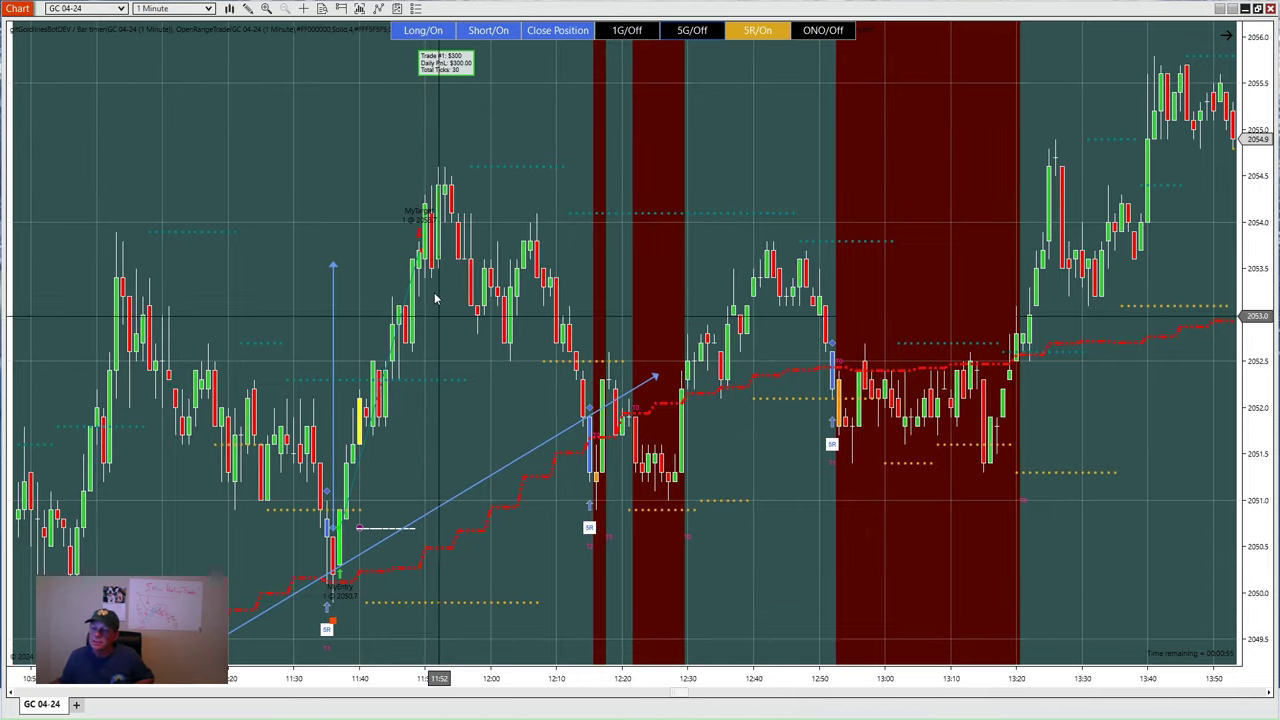
left_click_drag(316, 680, 385, 680)
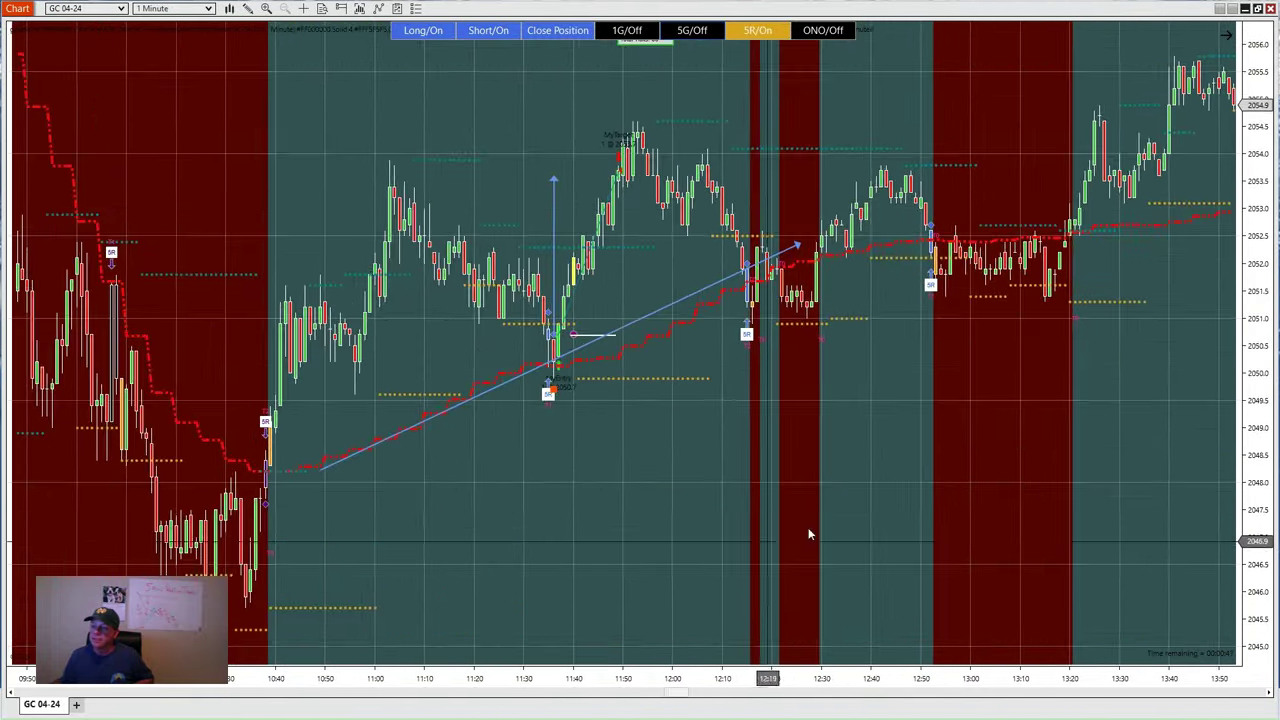
left_click_drag(1255, 229, 1255, 290)
left_click_drag(1054, 483, 603, 471)
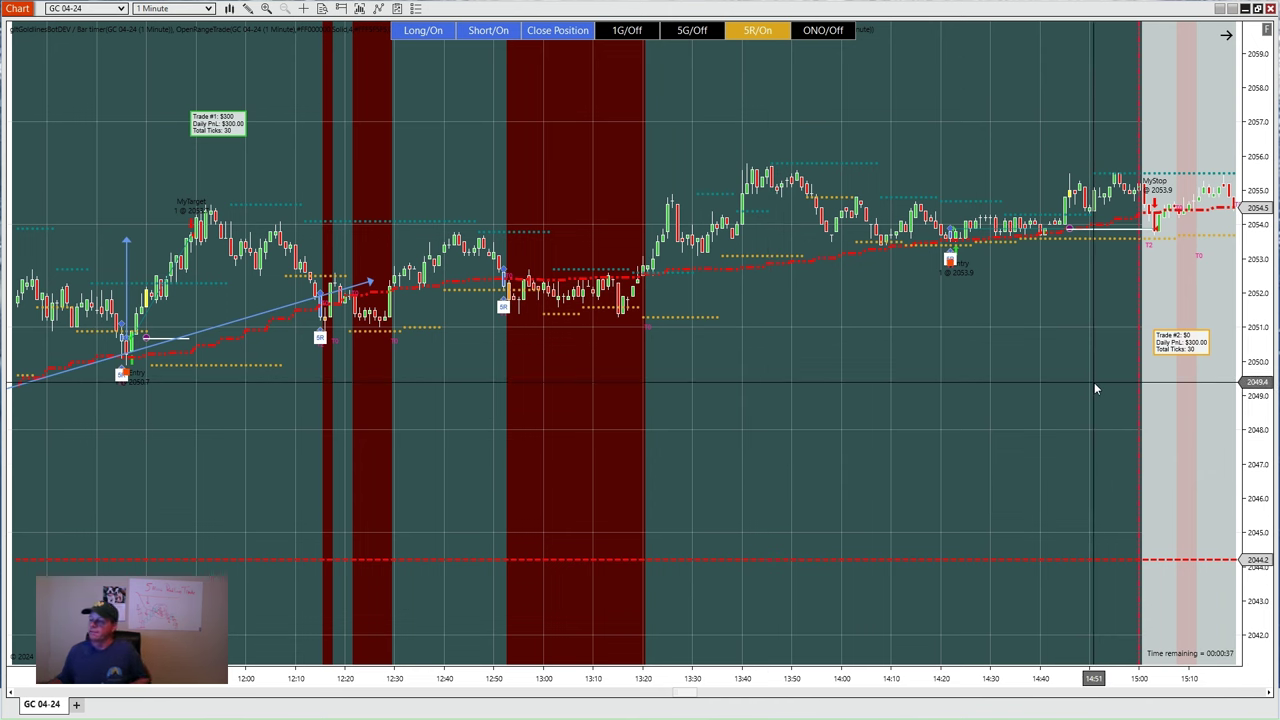
left_click_drag(1260, 70, 1264, 32)
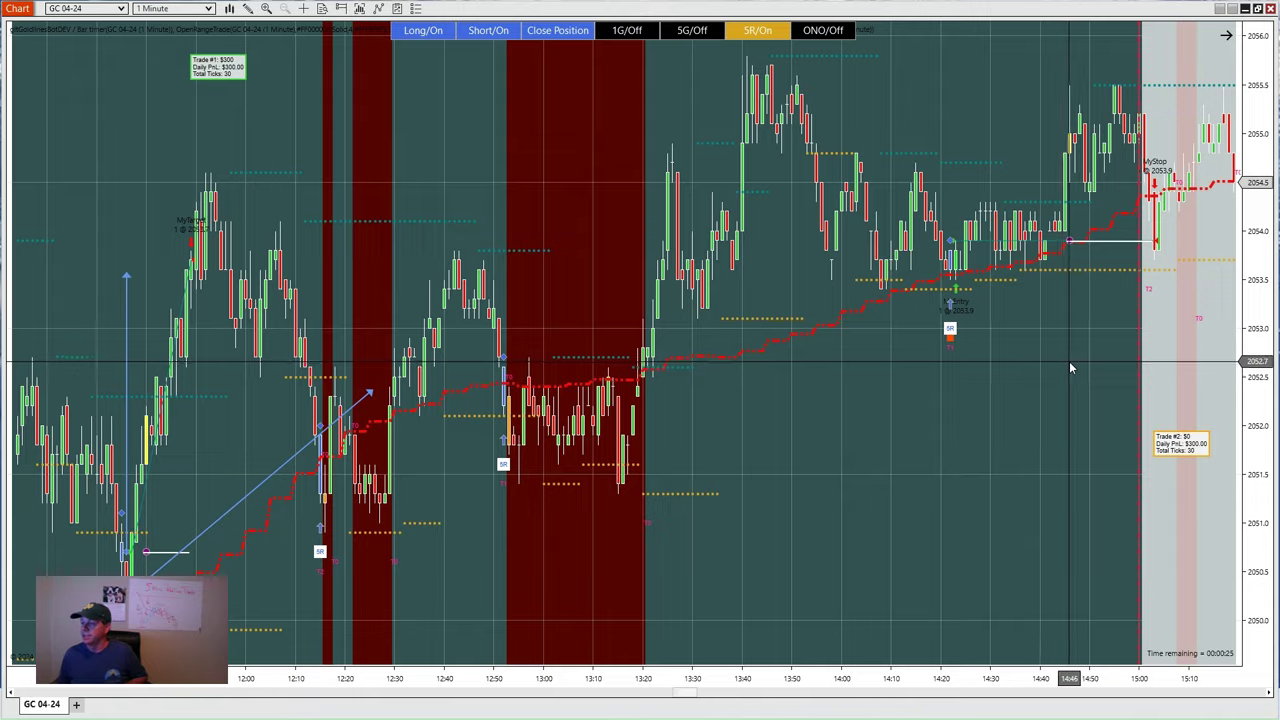
left_click_drag(1069, 361, 966, 346)
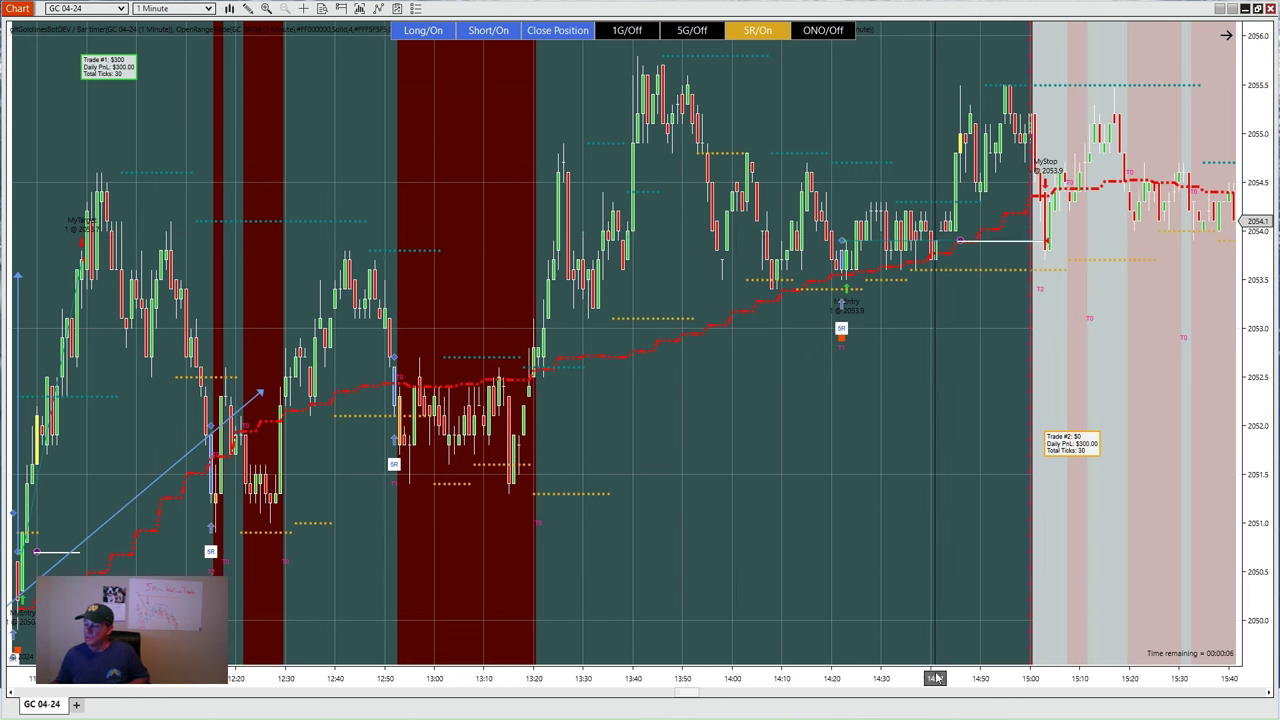
left_click_drag(938, 679, 993, 680)
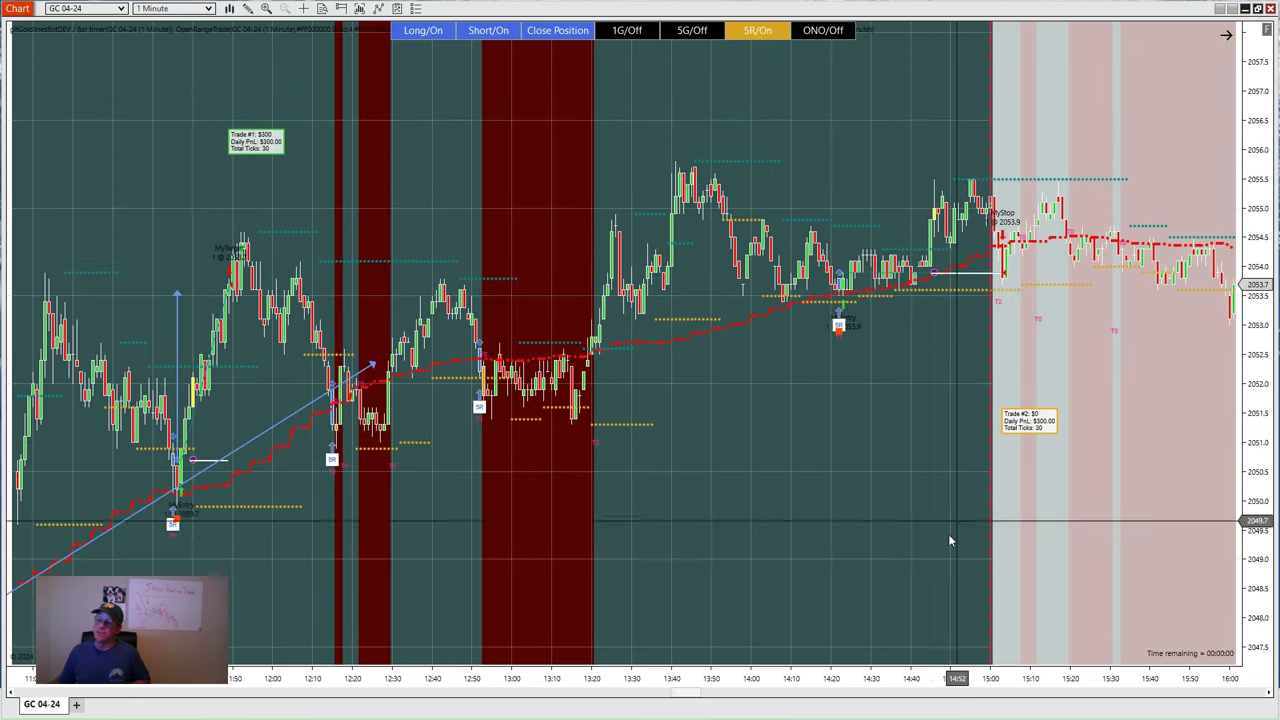
- Review the session from 08:00 to about 13:00 and restore automatic price scaling to show its full range
left_click_drag(828, 678, 922, 678)
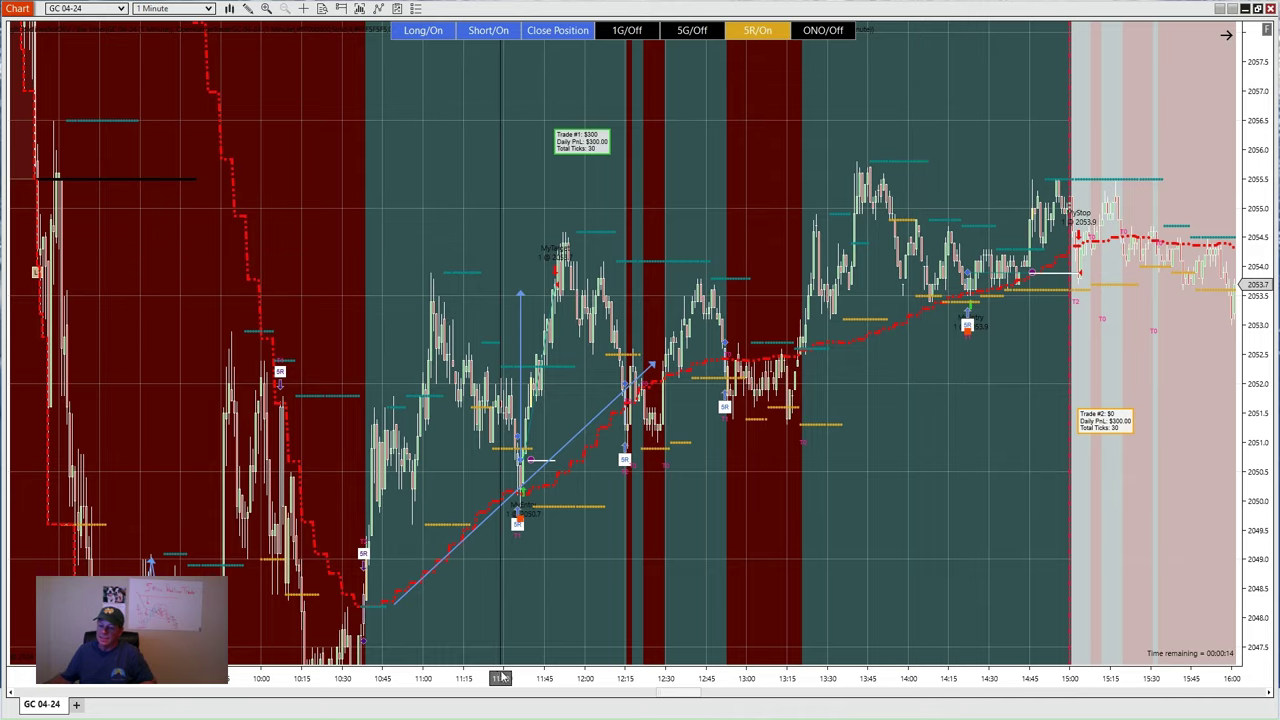
left_click_drag(500, 677, 377, 658)
scroll(637, 347, "up", 10)
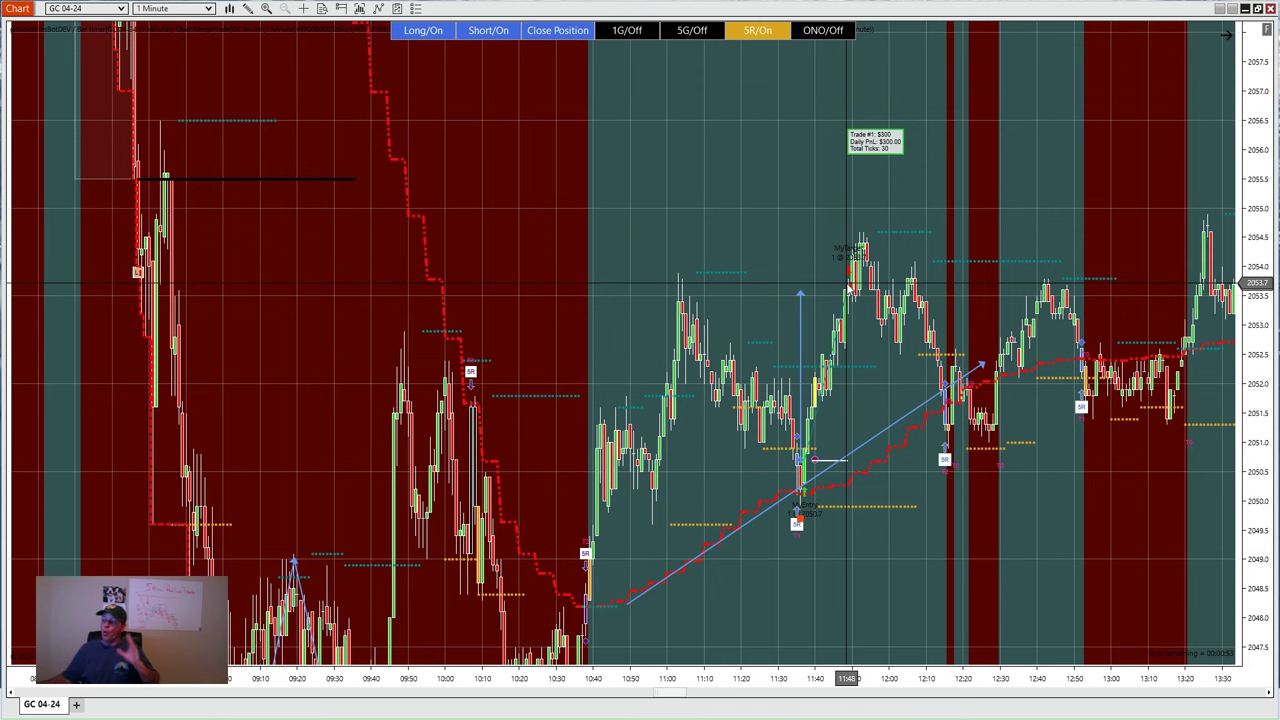
left_click_drag(565, 287, 687, 335)
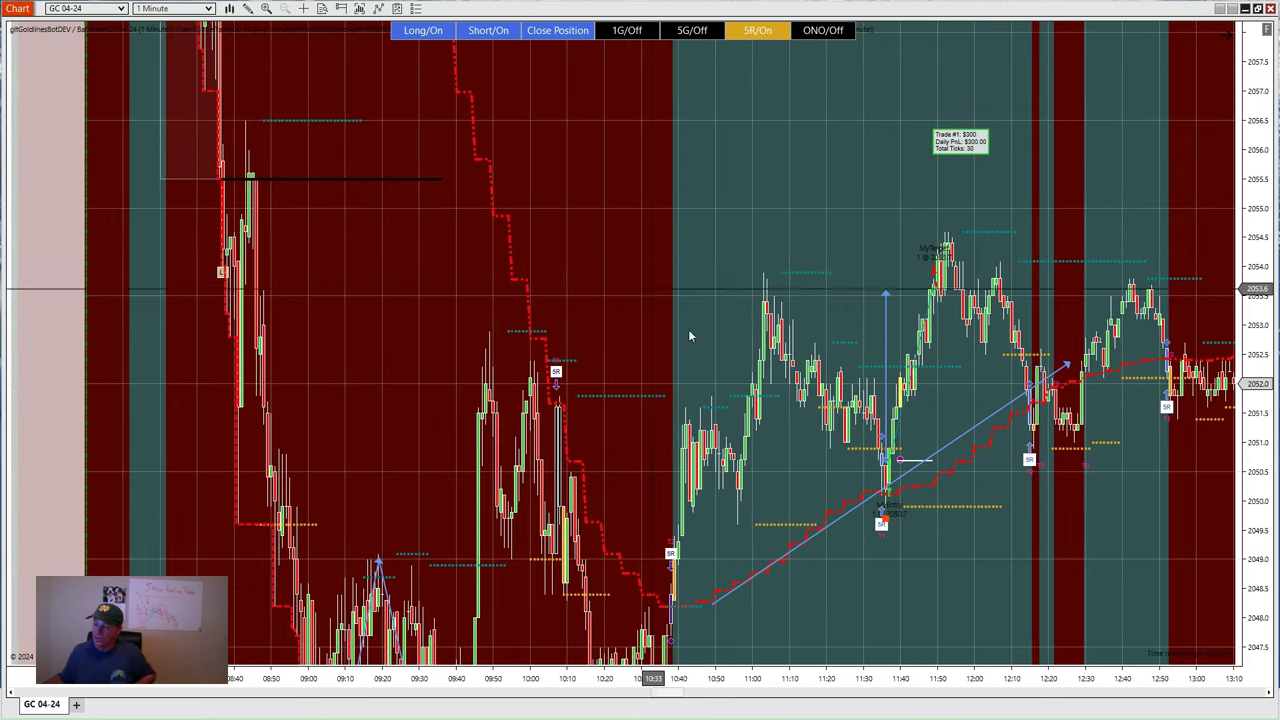
left_click_drag(989, 678, 1021, 678)
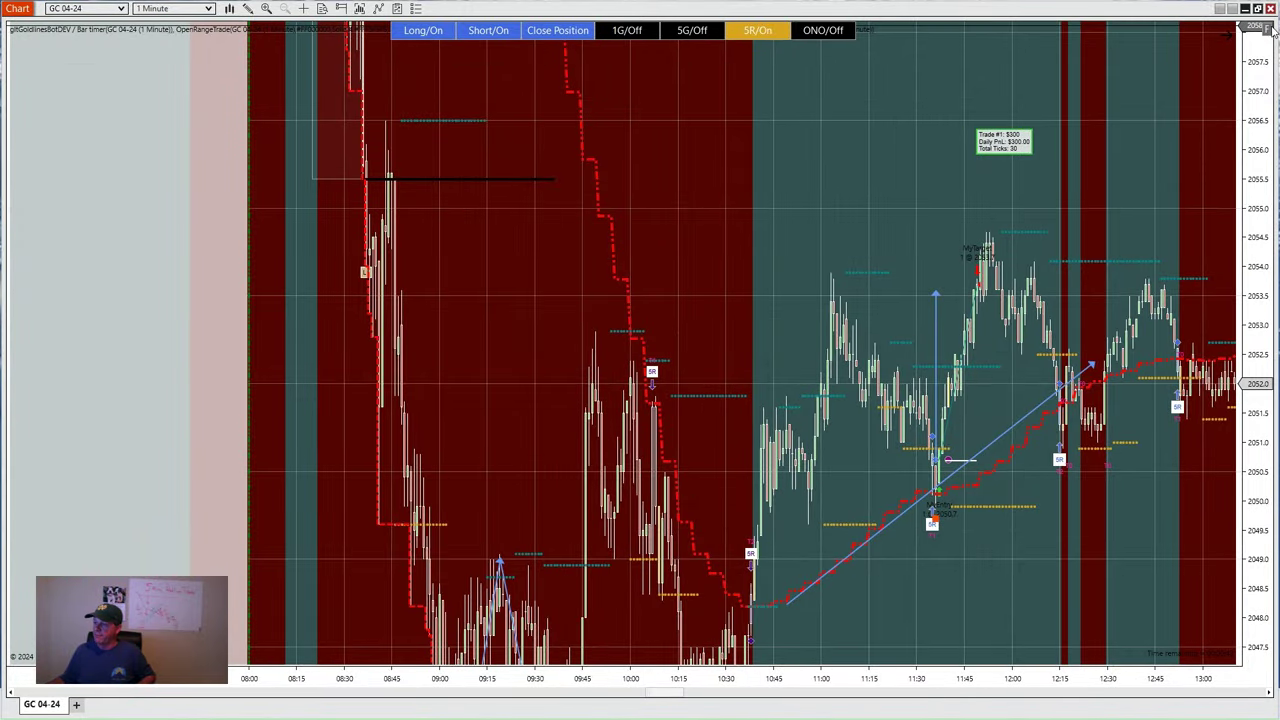
double_click(1258, 32)
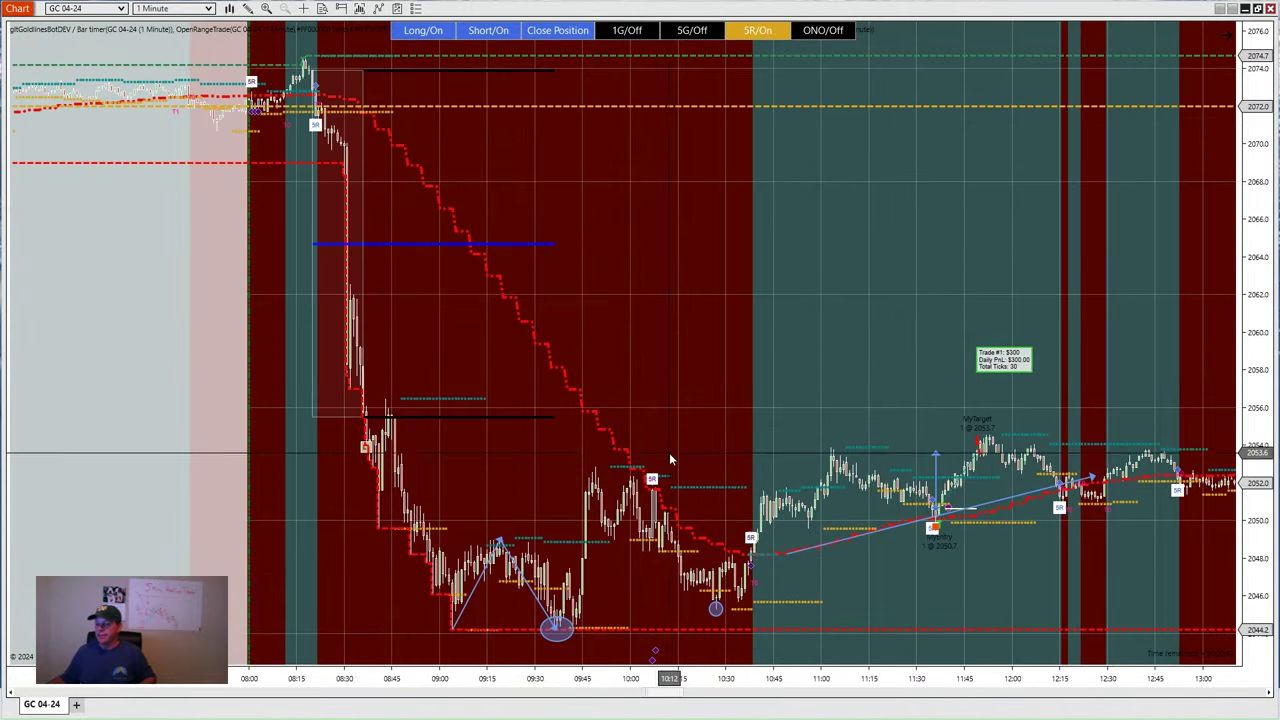